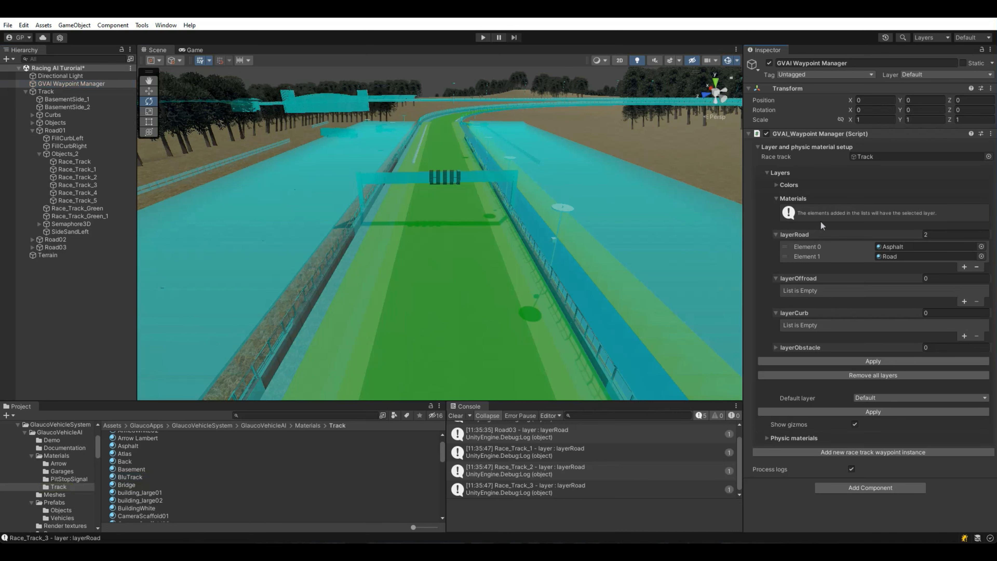
Step: Add BluTrack to the layerRoad materials and apply it to the track
{"action": "left_click_drag", "start_coordinate": [821, 236], "coordinate": [820, 236]}
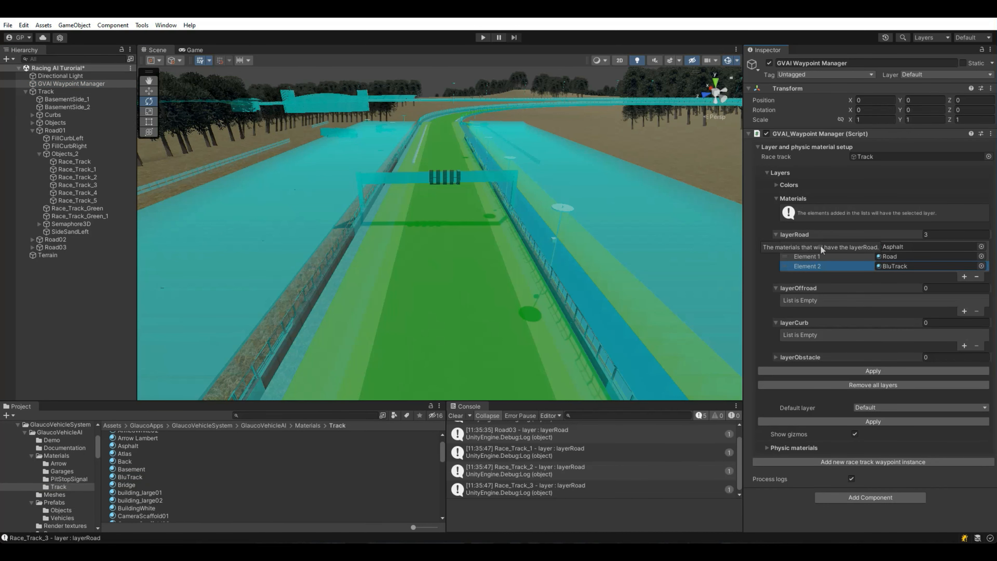
{"action": "left_click", "coordinate": [812, 369]}
{"action": "right_click_drag", "start_coordinate": [467, 276], "coordinate": [425, 288]}
Step: Find the green strip's Grass material, add it to layerOffroad, and apply
{"action": "left_click", "coordinate": [465, 269]}
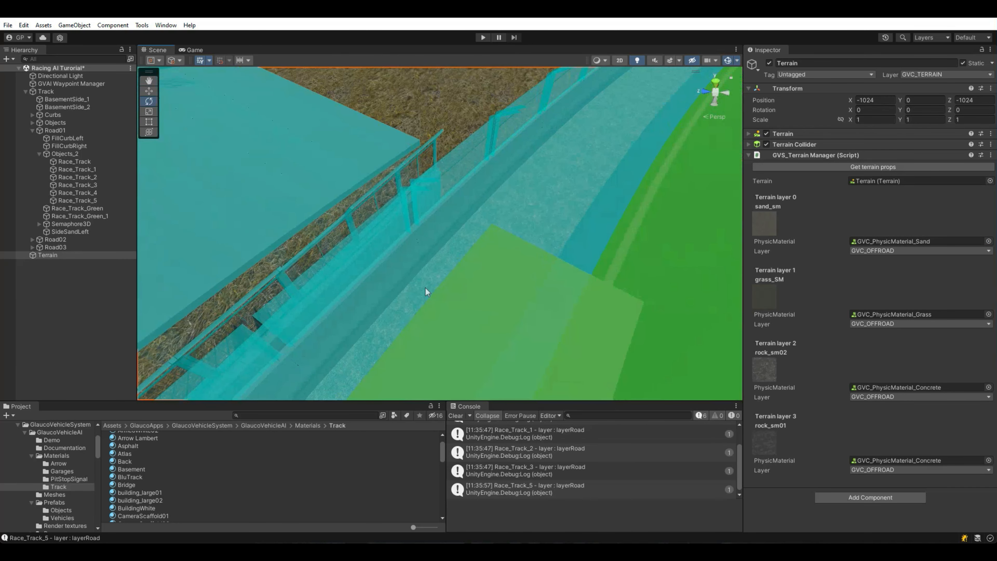
{"action": "left_click", "coordinate": [425, 288]}
{"action": "left_click", "coordinate": [425, 286]}
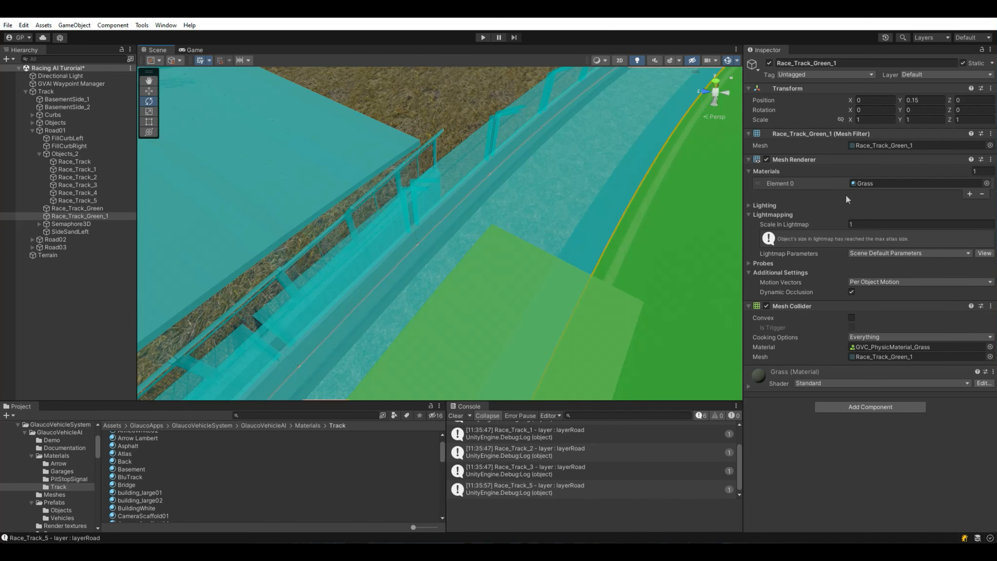
{"action": "left_click", "coordinate": [876, 182]}
{"action": "right_click_drag", "start_coordinate": [149, 245], "coordinate": [309, 190]}
{"action": "left_click", "coordinate": [63, 84]}
{"action": "left_click_drag", "start_coordinate": [126, 476], "coordinate": [793, 289]}
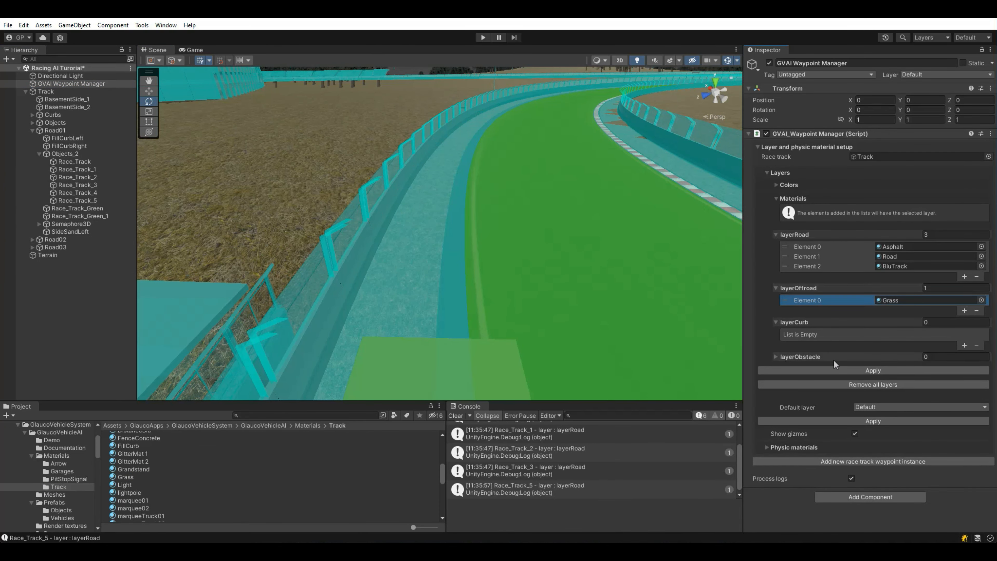
{"action": "left_click", "coordinate": [830, 370]}
Step: Find the fill curb's FillCurb material, add it to layerOffroad too, and apply
{"action": "left_click", "coordinate": [457, 277]}
{"action": "left_click", "coordinate": [864, 183]}
{"action": "left_click", "coordinate": [63, 84]}
{"action": "left_click_drag", "start_coordinate": [123, 477], "coordinate": [795, 305]}
{"action": "left_click_drag", "start_coordinate": [855, 289], "coordinate": [855, 292]}
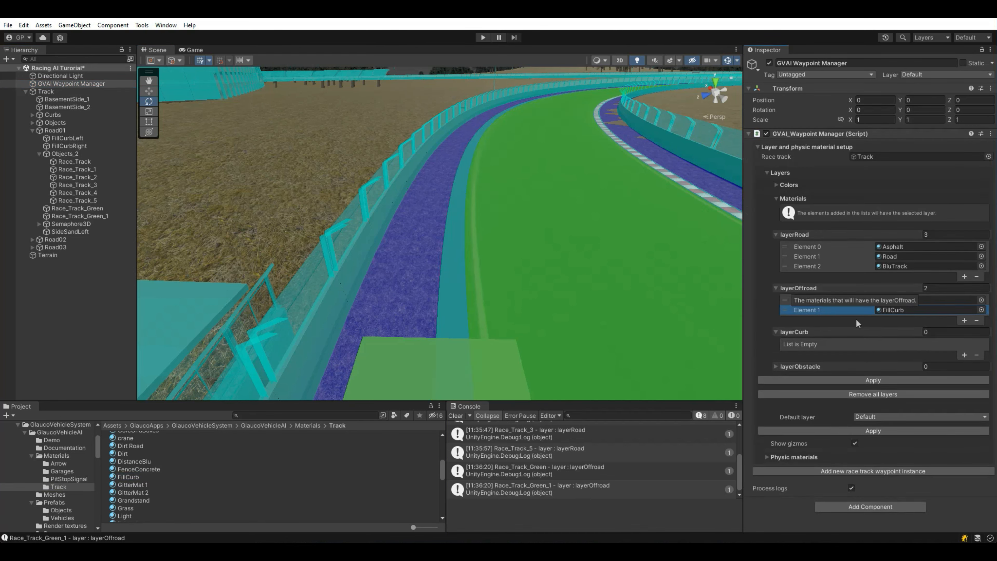
{"action": "left_click", "coordinate": [833, 380]}
{"action": "right_click_drag", "start_coordinate": [379, 219], "coordinate": [371, 186]}
{"action": "key", "text": "w"}
{"action": "key", "text": "w"}
Step: Add the sand strip's Dirt material to layerOffroad and apply
{"action": "left_click", "coordinate": [461, 297]}
{"action": "left_click", "coordinate": [859, 182]}
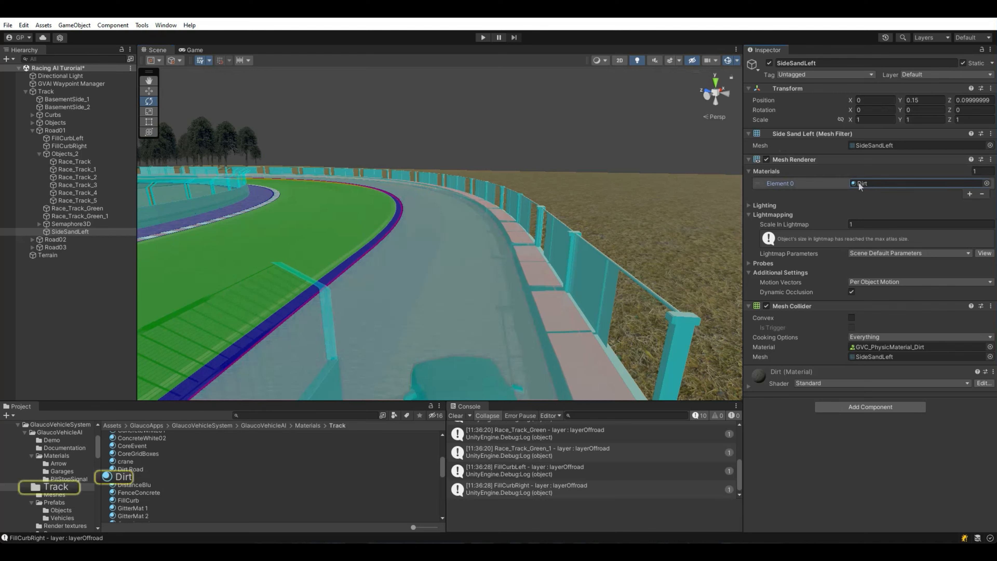
{"action": "left_click", "coordinate": [47, 84]}
{"action": "left_click_drag", "start_coordinate": [118, 477], "coordinate": [806, 287]}
{"action": "left_click", "coordinate": [814, 388]}
Step: Add the right curb's Ramble material to layerCurb and apply, putting both curbs on layerCurb
{"action": "right_click_drag", "start_coordinate": [314, 173], "coordinate": [606, 227]}
{"action": "key", "text": "w"}
{"action": "left_click_drag", "start_coordinate": [380, 227], "coordinate": [486, 253], "text": "alt"}
{"action": "left_click", "coordinate": [408, 257]}
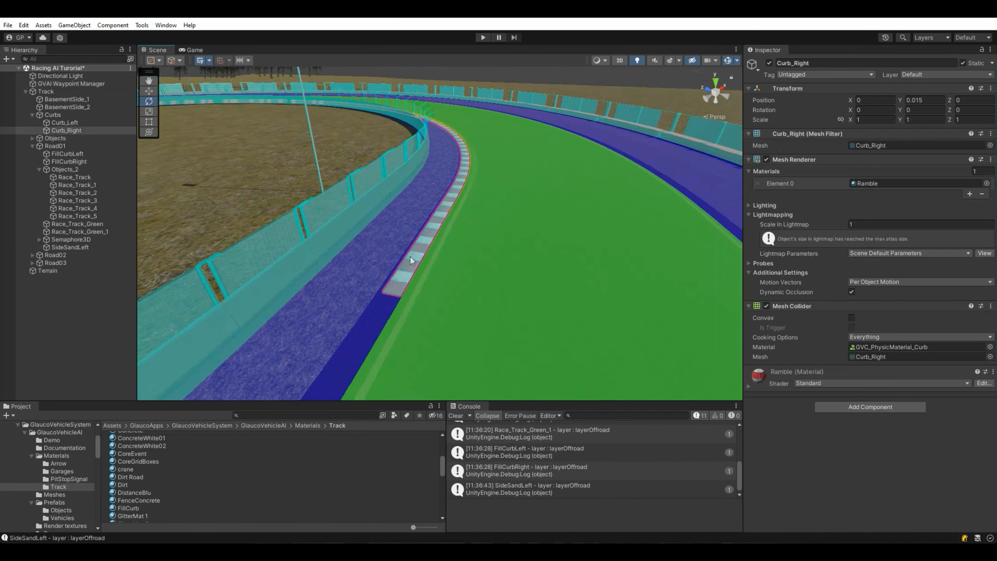
{"action": "left_click", "coordinate": [870, 183]}
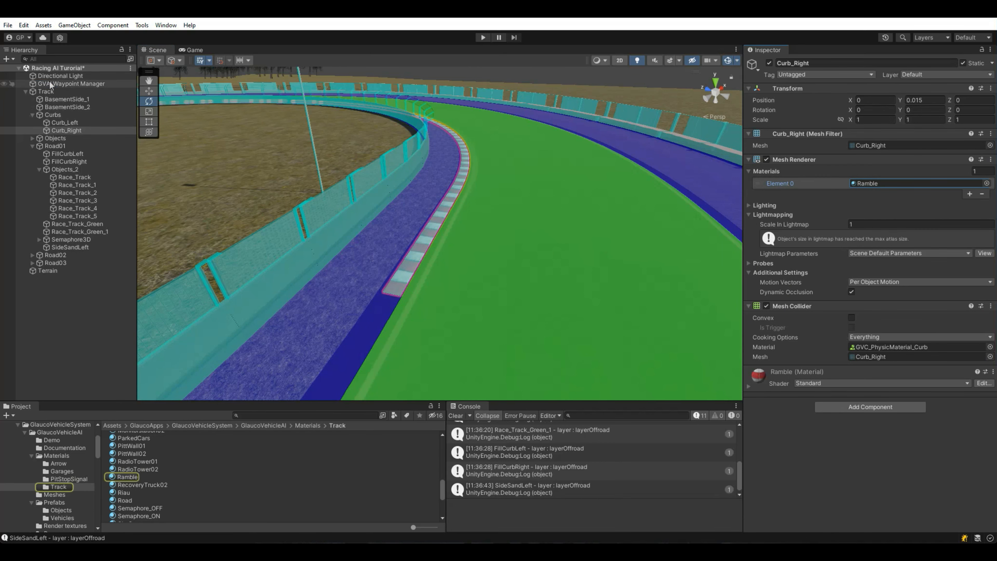
{"action": "left_click", "coordinate": [55, 83]}
{"action": "left_click_drag", "start_coordinate": [113, 475], "coordinate": [793, 343]}
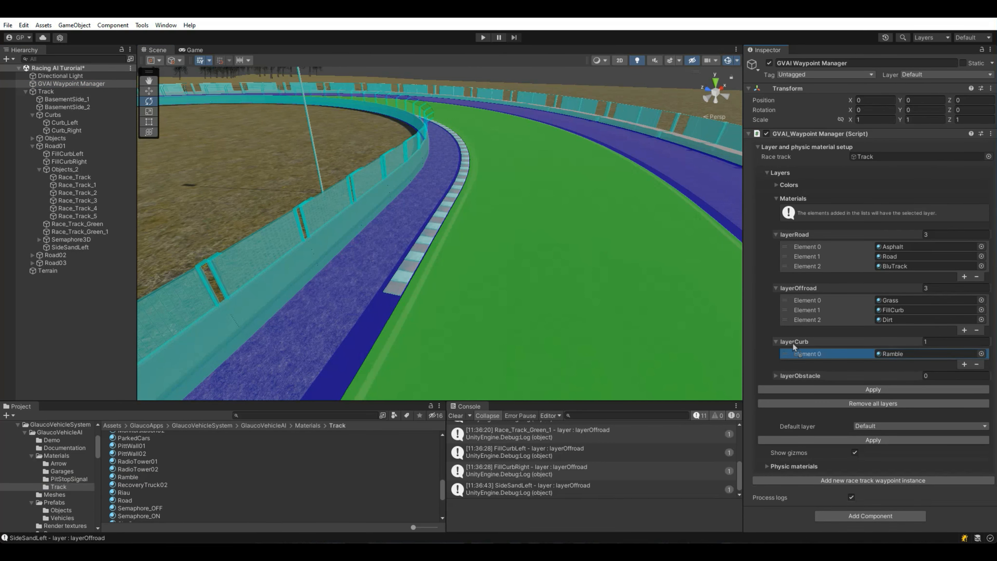
{"action": "left_click", "coordinate": [808, 389]}
{"action": "right_click_drag", "start_coordinate": [570, 252], "coordinate": [534, 249]}
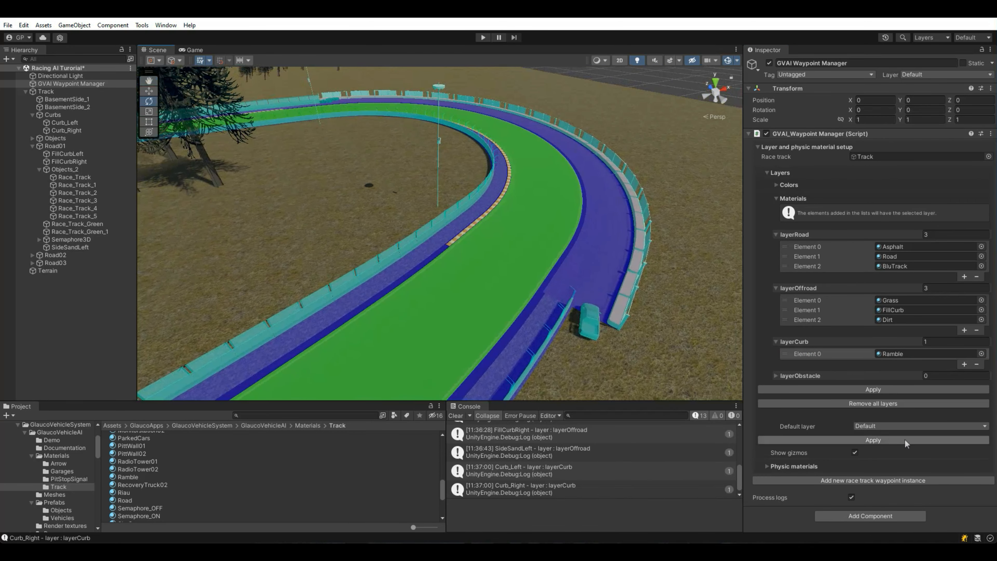
{"action": "left_click", "coordinate": [909, 426]}
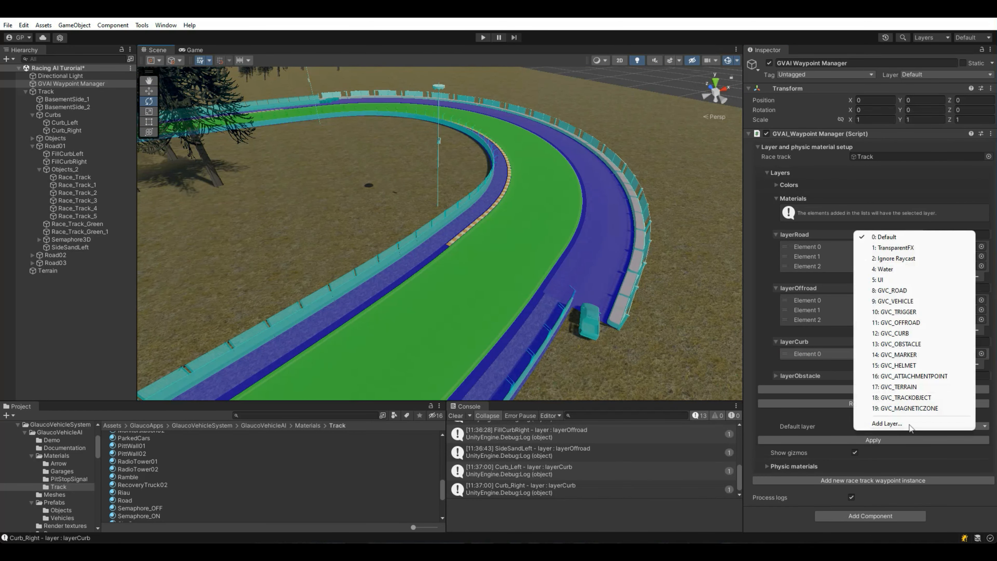
Step: Apply 13: GVC_OBSTACLE as the default layer for remaining objects, then turn off Show gizmos
{"action": "left_click", "coordinate": [901, 344]}
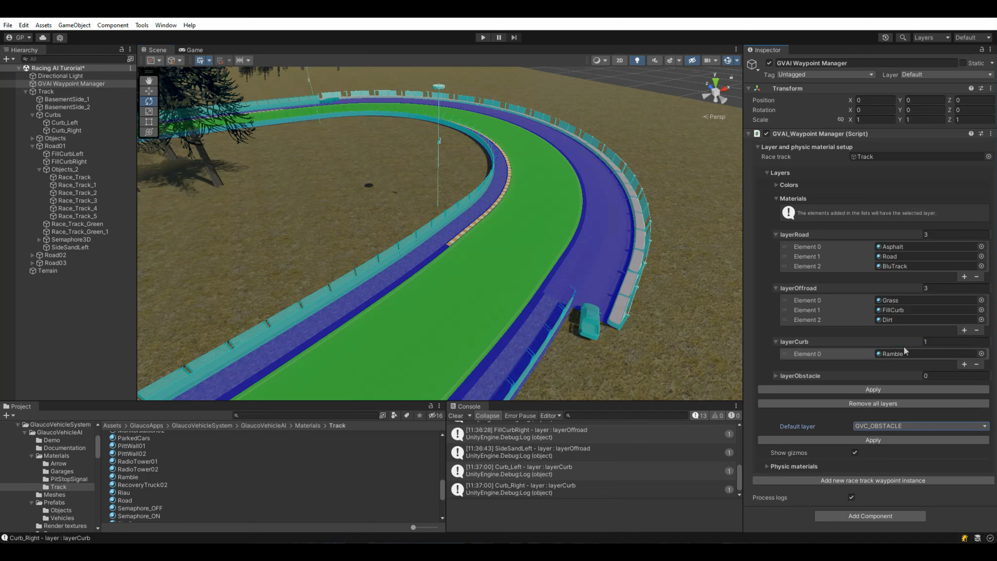
{"action": "left_click", "coordinate": [837, 440]}
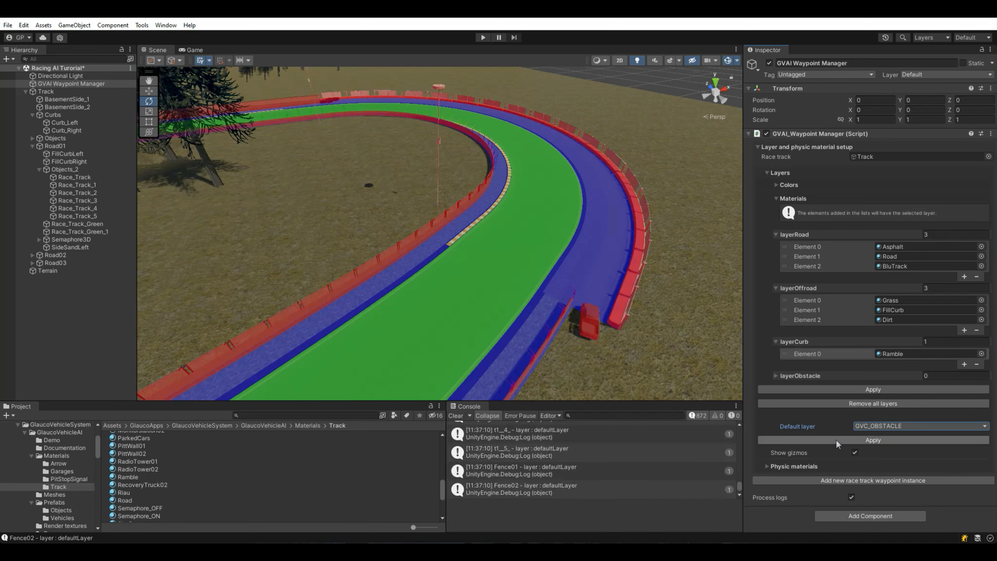
{"action": "right_click_drag", "start_coordinate": [617, 298], "coordinate": [299, 277]}
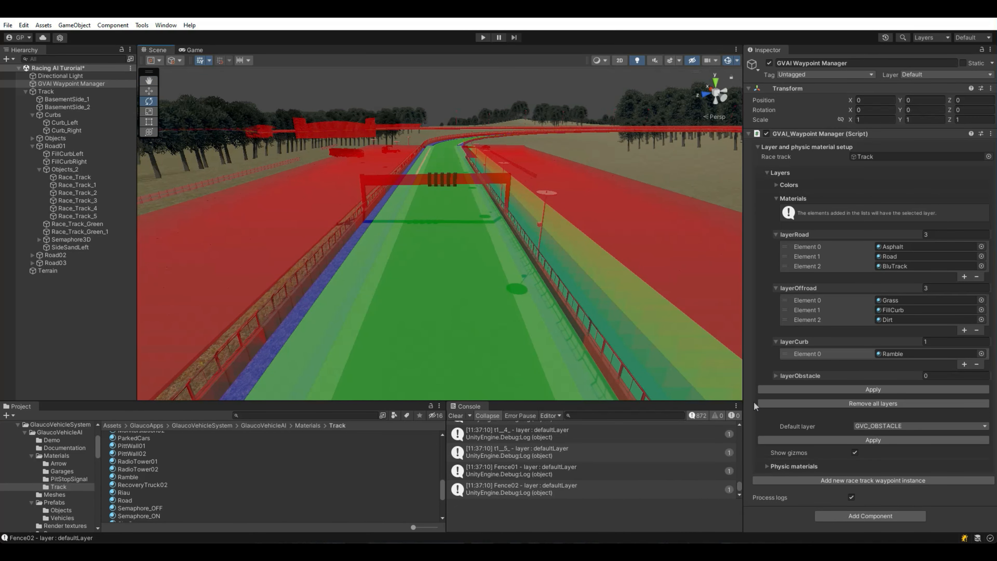
{"action": "left_click", "coordinate": [854, 453]}
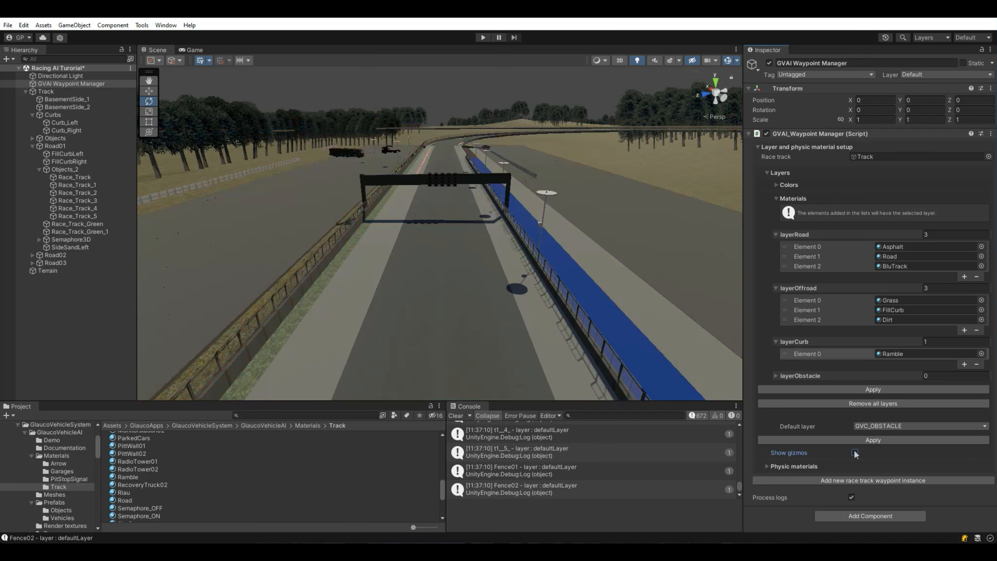
Step: Add the main track's Asphalt material to the GVC_PhysicMaterial_Asphalt list
{"action": "left_click", "coordinate": [775, 173]}
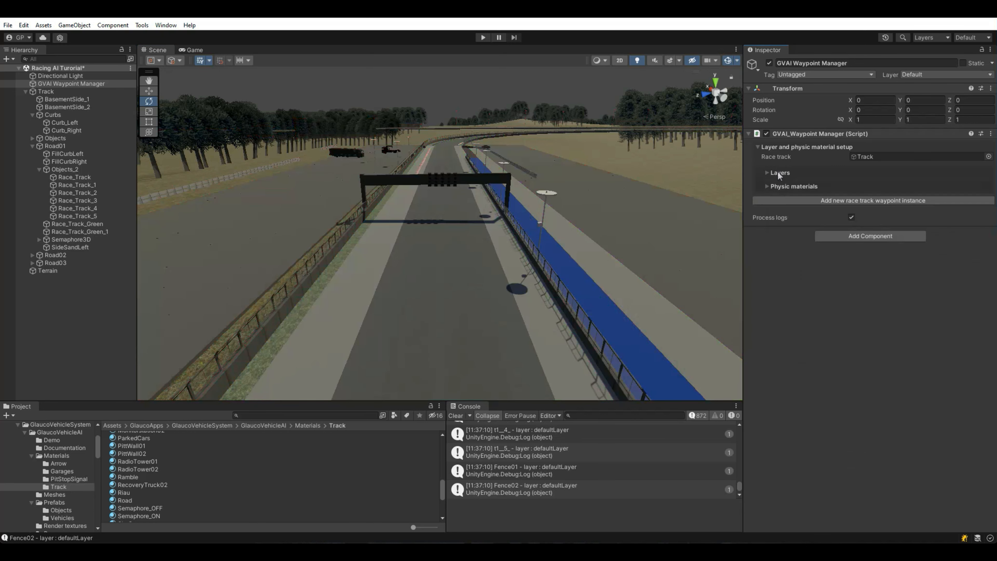
{"action": "left_click", "coordinate": [780, 187]}
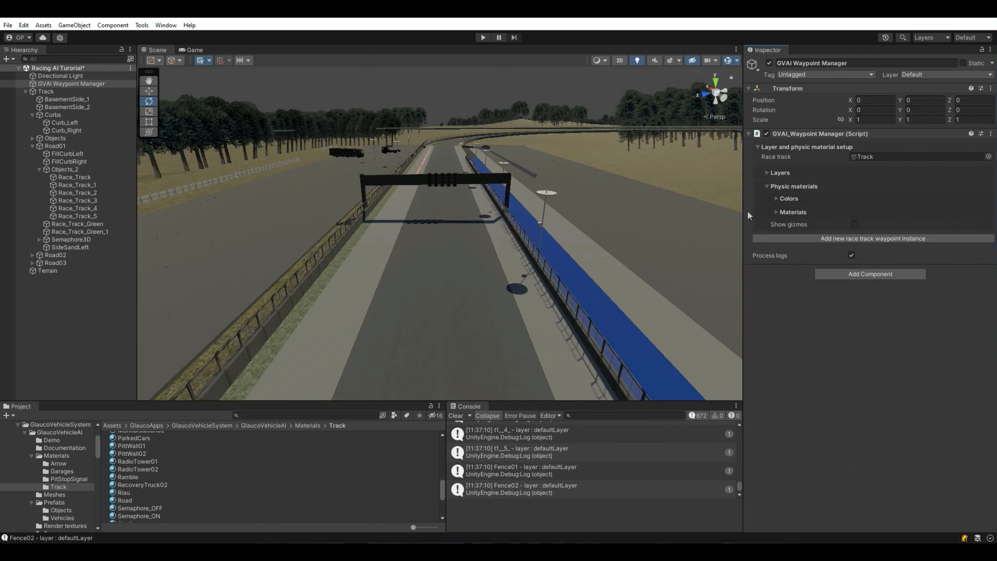
{"action": "left_click", "coordinate": [787, 212]}
{"action": "left_click_drag", "start_coordinate": [743, 241], "coordinate": [643, 242]}
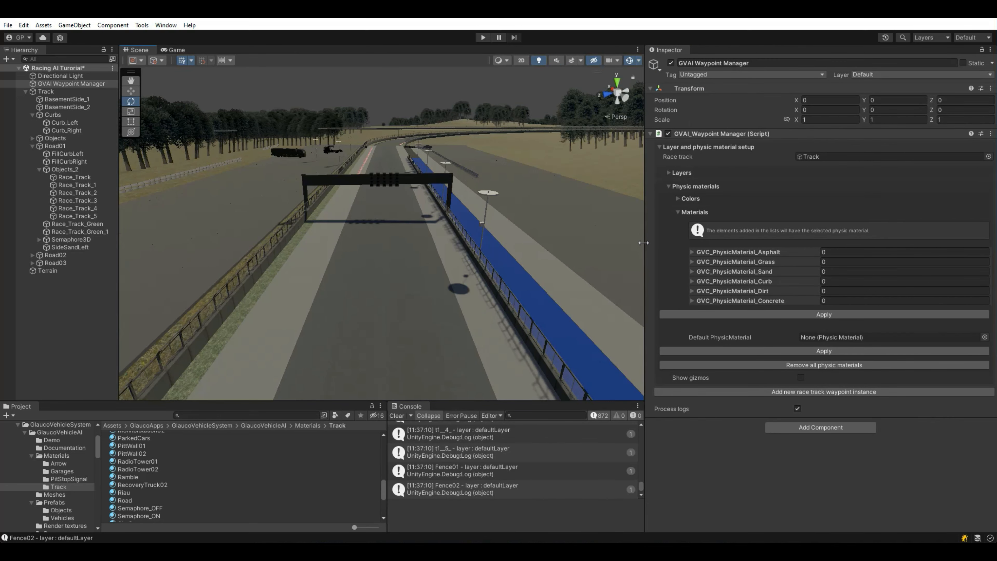
{"action": "left_click", "coordinate": [381, 270]}
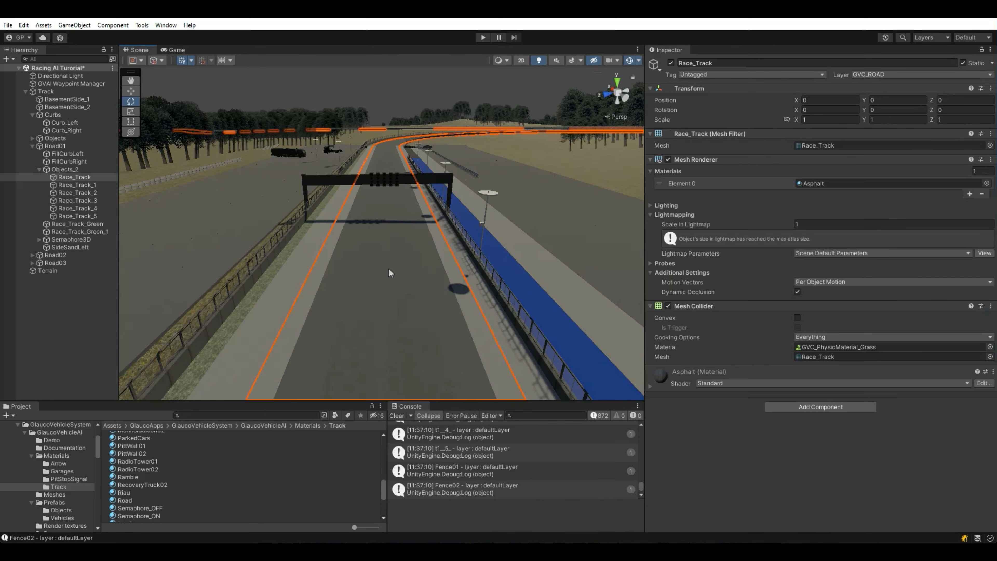
{"action": "left_click", "coordinate": [806, 187]}
{"action": "left_click", "coordinate": [60, 84]}
{"action": "left_click_drag", "start_coordinate": [118, 470], "coordinate": [711, 347]}
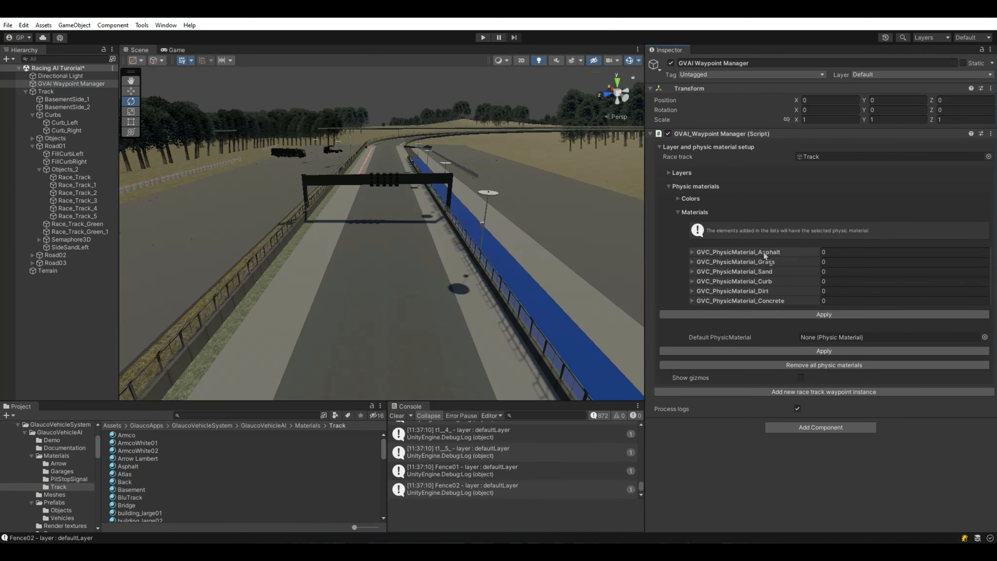
Step: Add Race_Track_2's Road material to the asphalt list and apply it
{"action": "right_click_drag", "start_coordinate": [248, 304], "coordinate": [282, 251]}
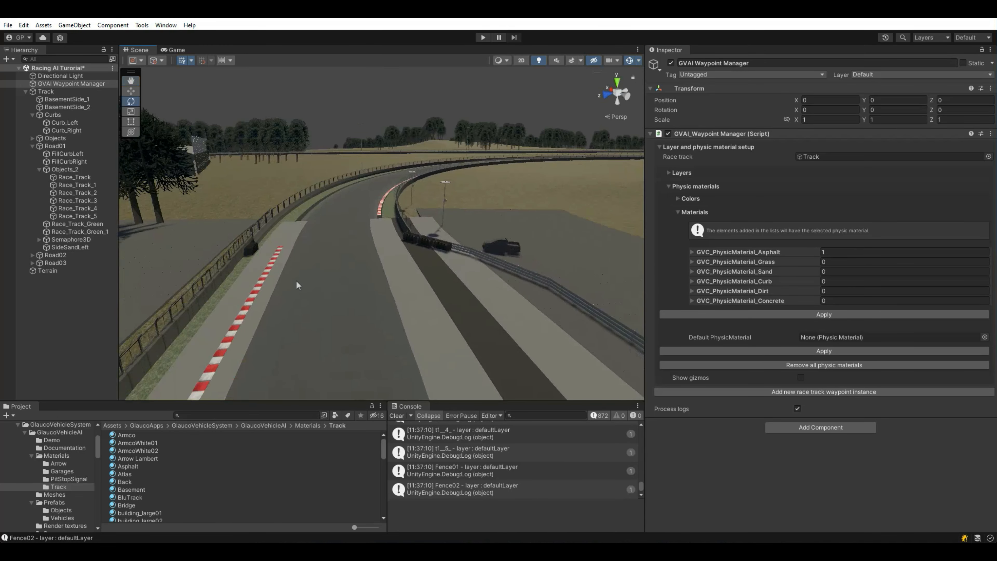
{"action": "left_click", "coordinate": [391, 245]}
{"action": "left_click", "coordinate": [810, 184]}
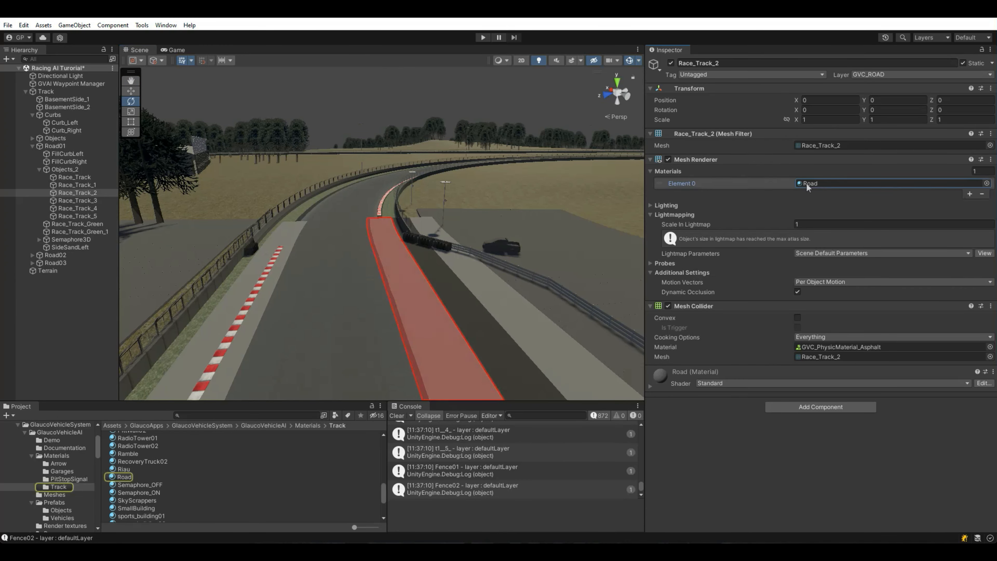
{"action": "left_click", "coordinate": [70, 84]}
{"action": "left_click_drag", "start_coordinate": [118, 477], "coordinate": [717, 252]}
{"action": "left_click", "coordinate": [691, 252]}
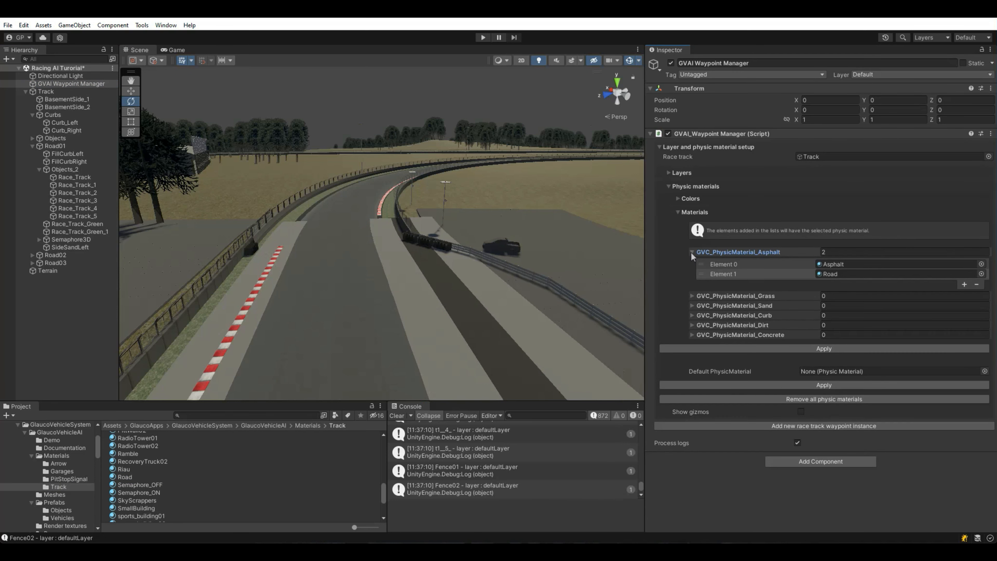
{"action": "left_click", "coordinate": [741, 349]}
Step: Add the fill curb's FillCurb material to the asphalt list and apply again
{"action": "right_click_drag", "start_coordinate": [330, 278], "coordinate": [331, 272]}
{"action": "left_click", "coordinate": [331, 273]}
{"action": "left_click", "coordinate": [331, 273]}
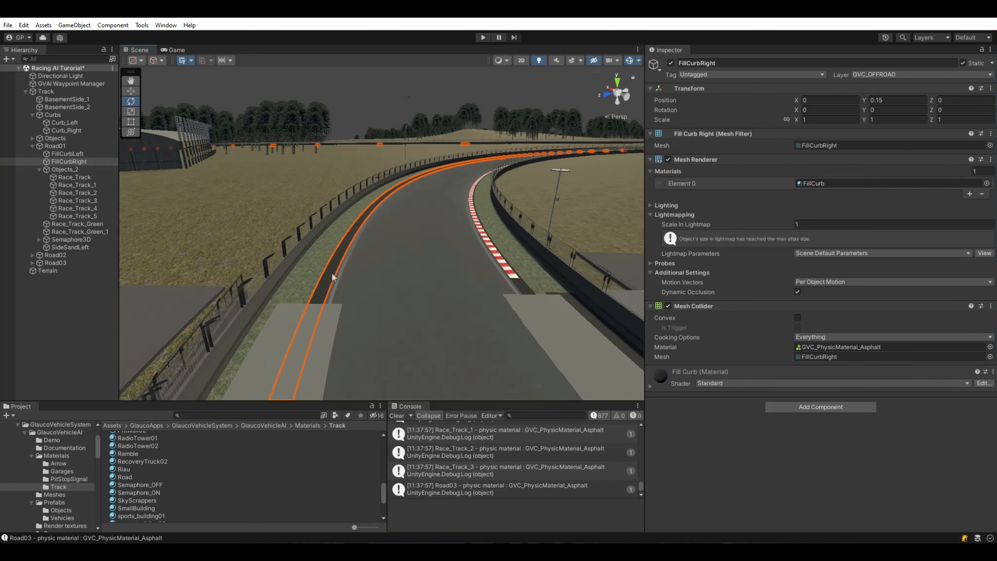
{"action": "left_click", "coordinate": [812, 183]}
{"action": "left_click", "coordinate": [83, 86]}
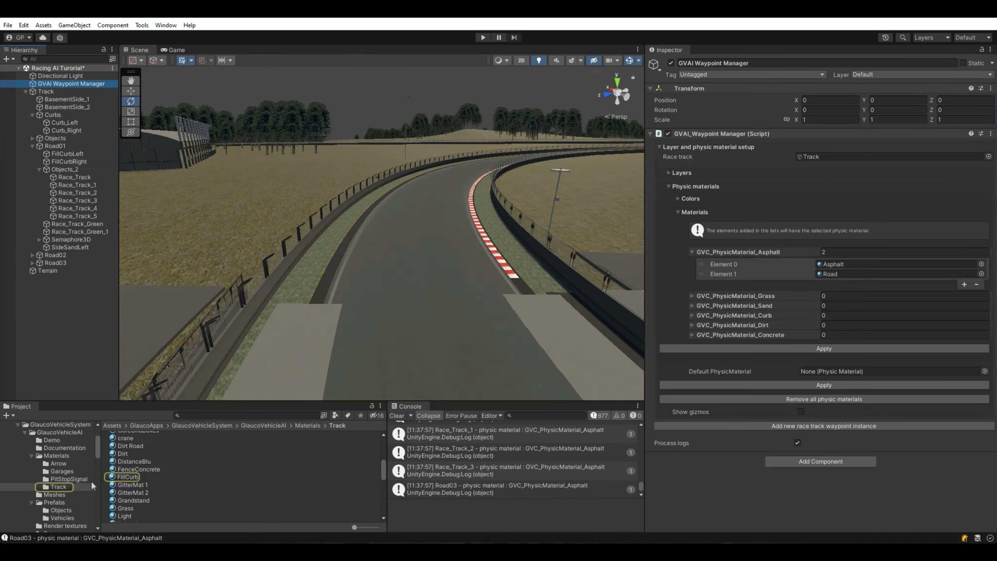
{"action": "left_click_drag", "start_coordinate": [727, 252], "coordinate": [727, 252]}
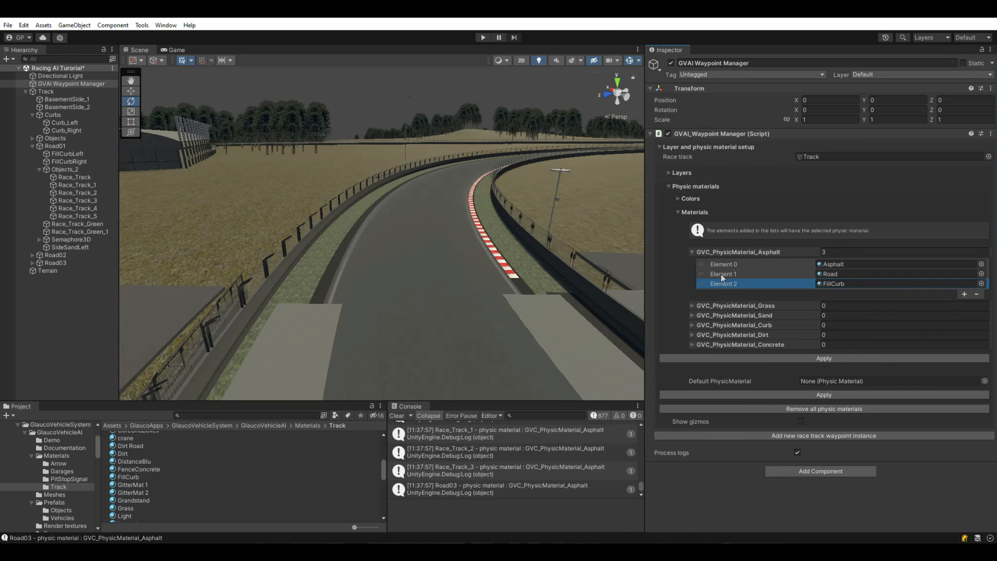
{"action": "left_click", "coordinate": [765, 356]}
Step: Add the green strip's Grass material to the GVC_PhysicMaterial_Grass list
{"action": "left_click", "coordinate": [278, 282]}
{"action": "left_click", "coordinate": [279, 283]}
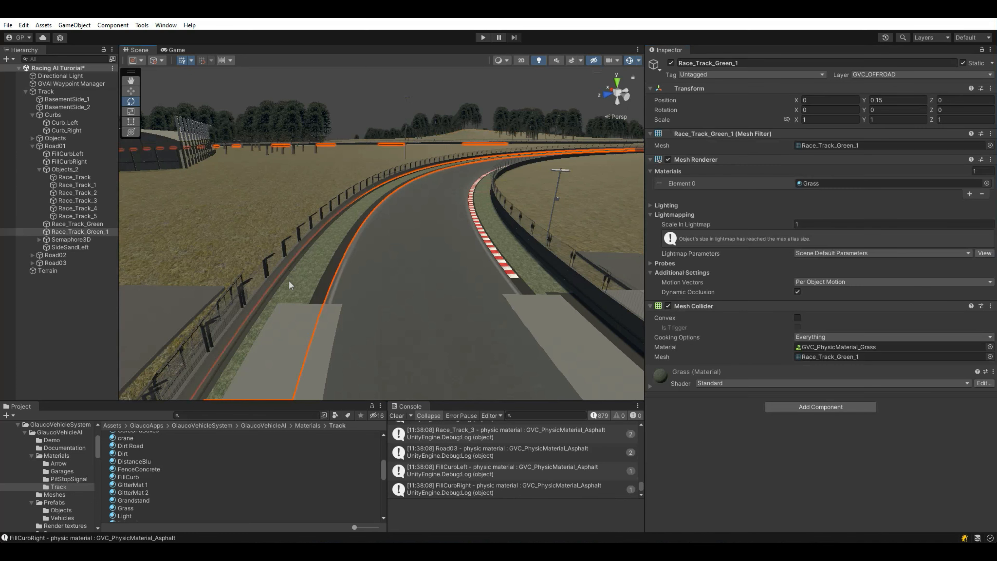
{"action": "left_click", "coordinate": [813, 183]}
{"action": "left_click", "coordinate": [68, 82]}
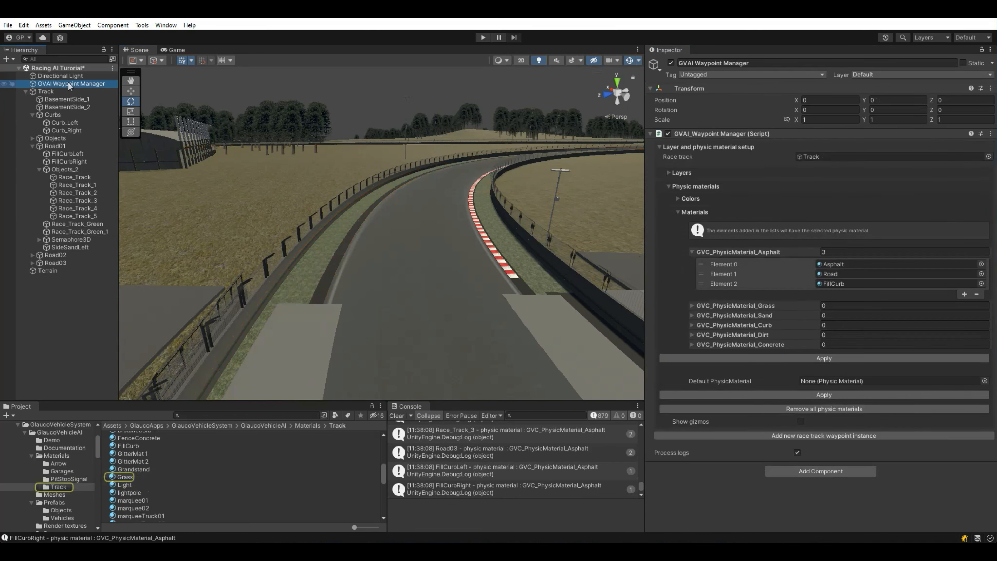
{"action": "left_click_drag", "start_coordinate": [124, 477], "coordinate": [775, 313]}
{"action": "left_click_drag", "start_coordinate": [705, 324], "coordinate": [817, 307]}
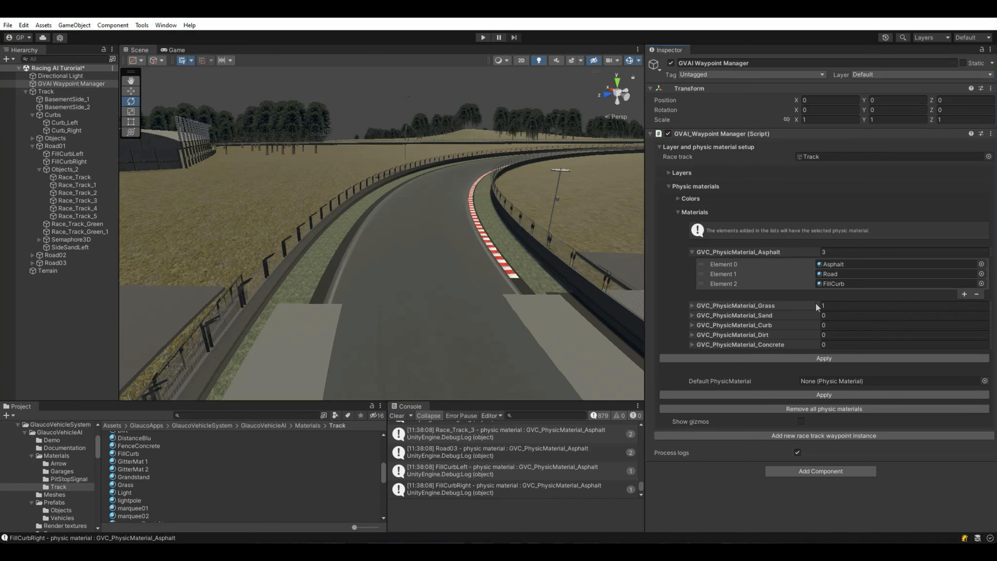
{"action": "right_click_drag", "start_coordinate": [386, 301], "coordinate": [494, 255]}
Step: Apply the Grass physic material, then add SideSandLeft's Dirt material to the Dirt list
{"action": "left_click", "coordinate": [824, 359]}
{"action": "right_click_drag", "start_coordinate": [416, 275], "coordinate": [212, 361]}
{"action": "left_click", "coordinate": [375, 309]}
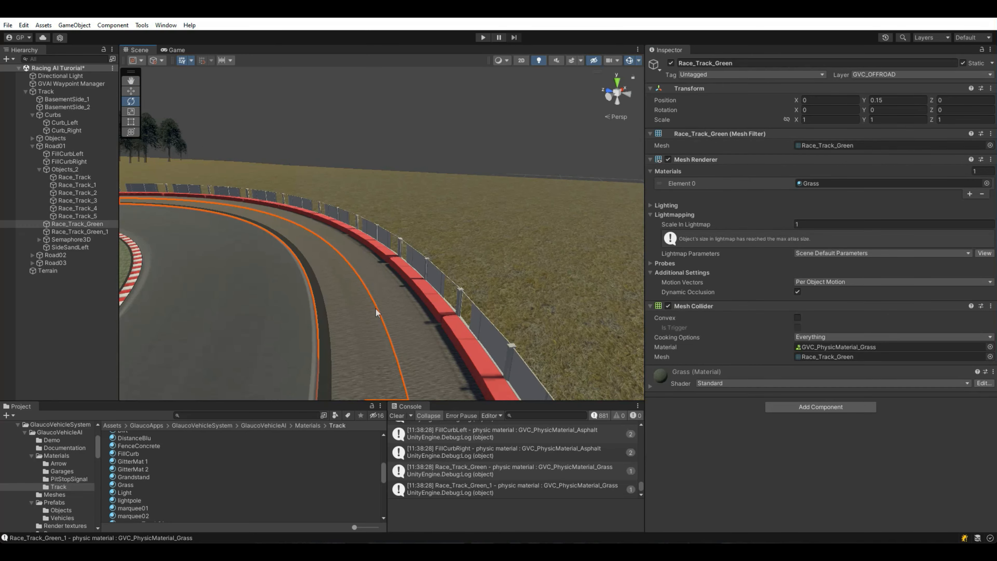
{"action": "left_click", "coordinate": [399, 314]}
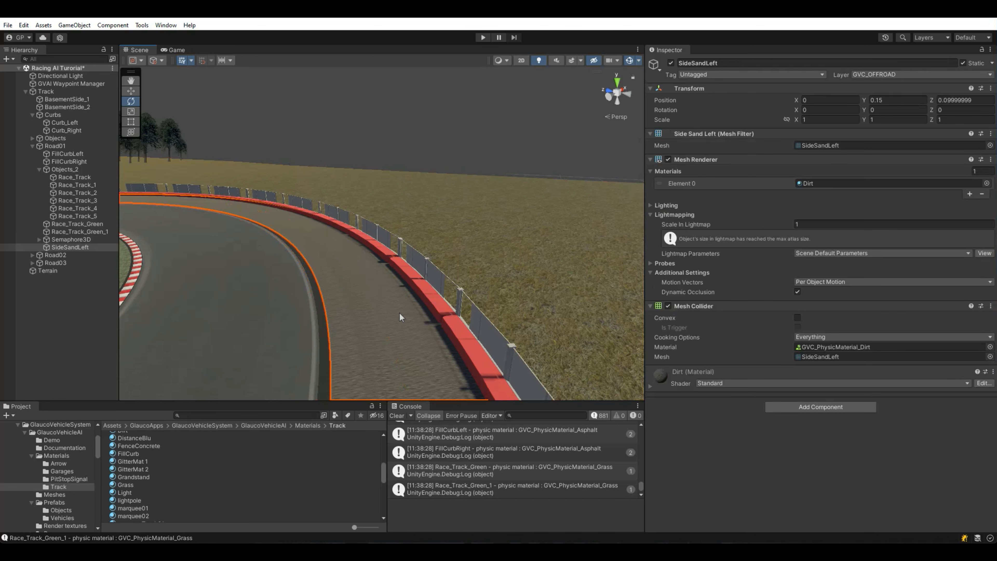
{"action": "left_click", "coordinate": [804, 184]}
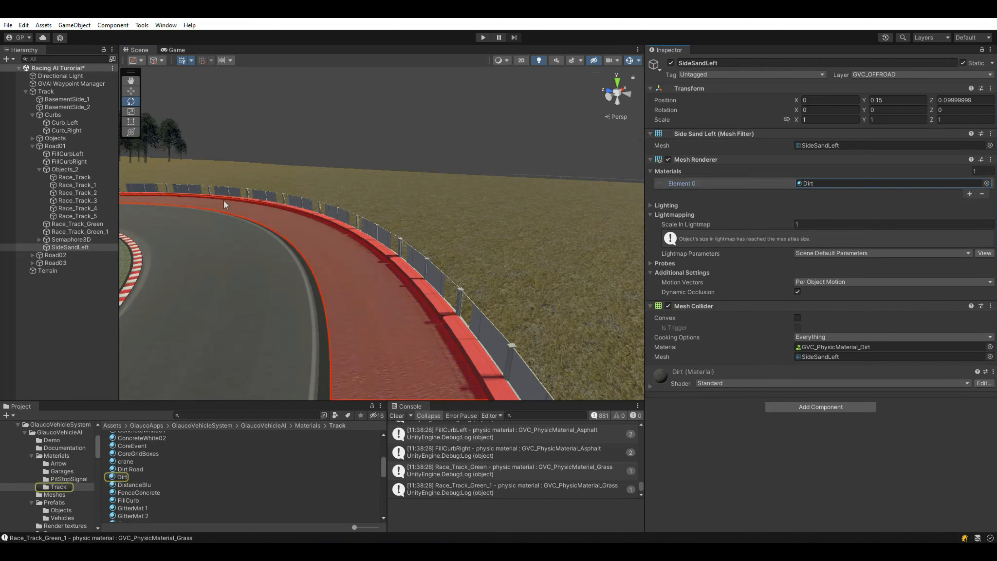
{"action": "left_click", "coordinate": [74, 83]}
{"action": "left_click_drag", "start_coordinate": [120, 482], "coordinate": [745, 308]}
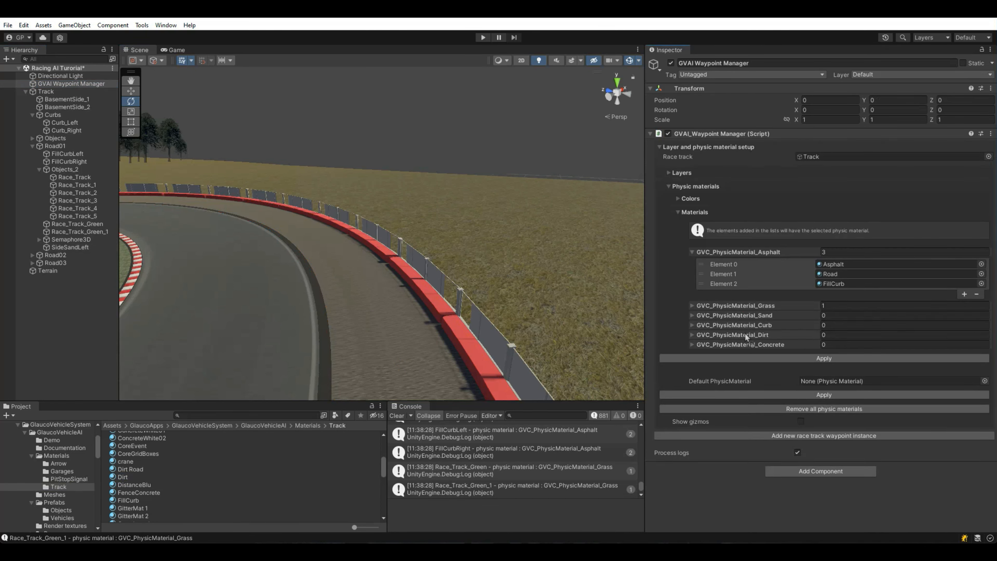
Step: Add Curb_Right's Ramble material to the Curb list and apply the physic materials
{"action": "scroll", "coordinate": [382, 330], "scroll_direction": "down", "scroll_amount": 3}
{"action": "right_click_drag", "start_coordinate": [383, 329], "coordinate": [353, 308]}
{"action": "left_click", "coordinate": [356, 299]}
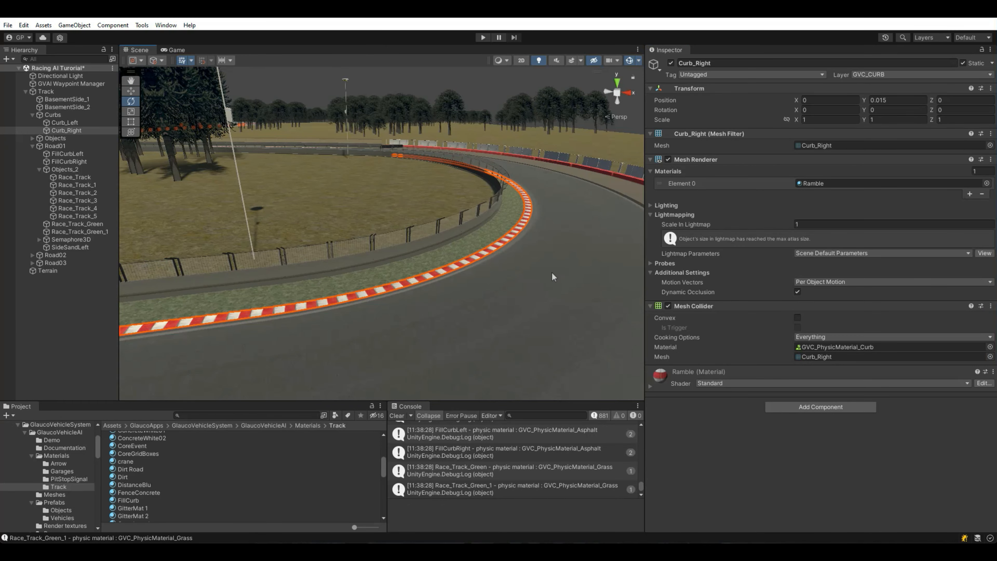
{"action": "left_click", "coordinate": [812, 183]}
{"action": "left_click", "coordinate": [72, 84]}
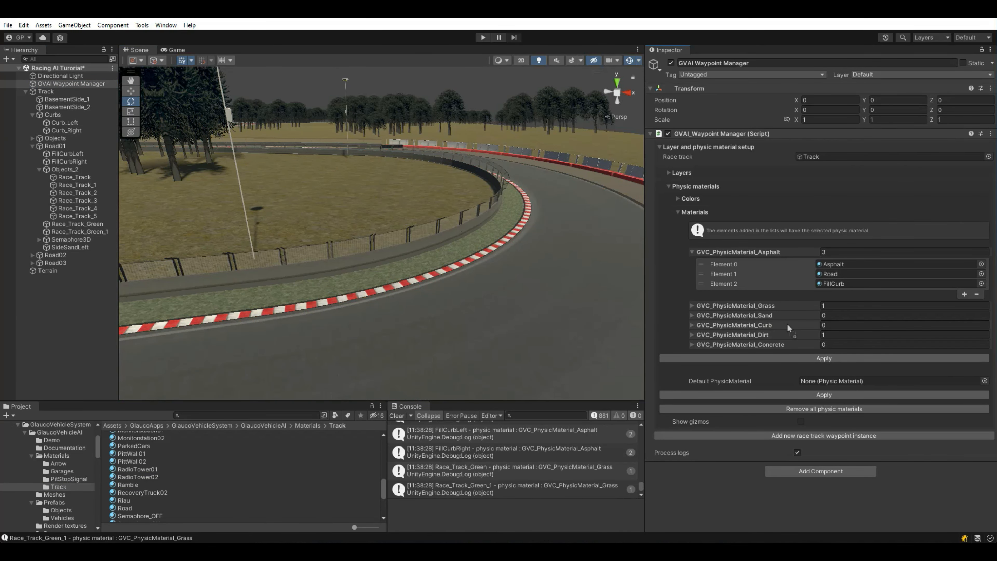
{"action": "left_click", "coordinate": [692, 326]}
{"action": "left_click", "coordinate": [692, 305]}
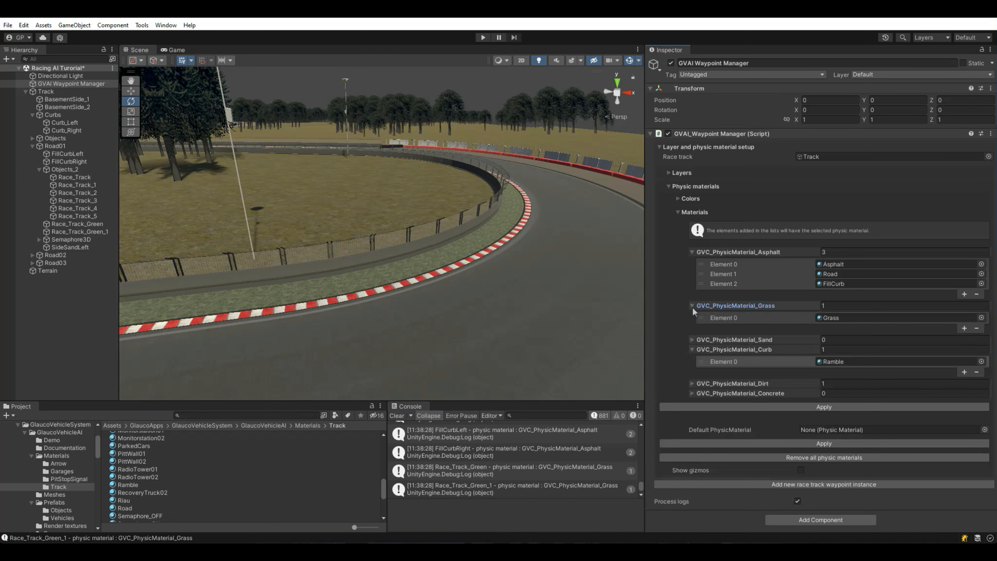
{"action": "left_click", "coordinate": [791, 406]}
Step: Set GVC_PhysicMaterial_Concrete as the Default PhysicMaterial and apply it to remaining objects
{"action": "left_click", "coordinate": [984, 430]}
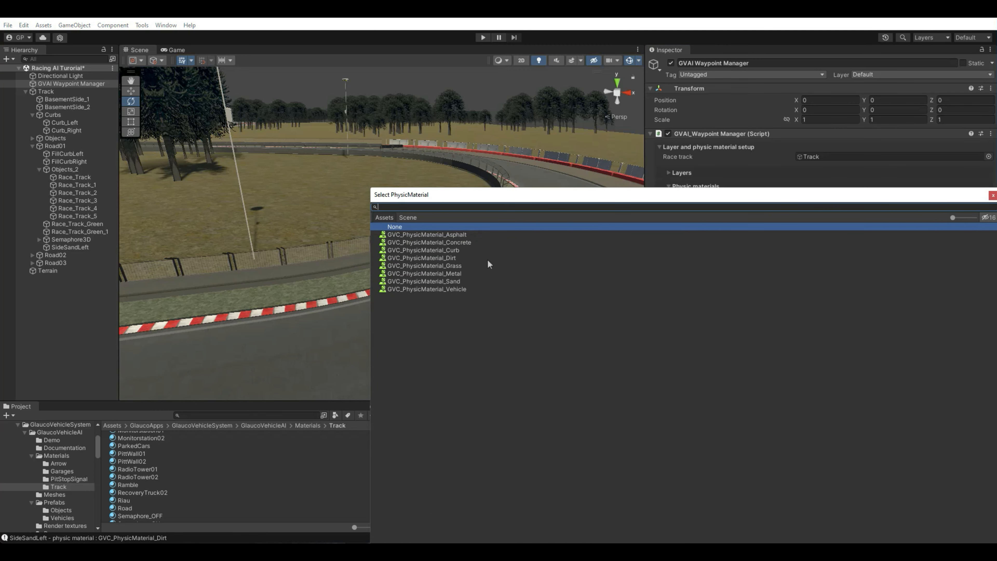
{"action": "double_click", "coordinate": [468, 242]}
{"action": "left_click", "coordinate": [760, 444]}
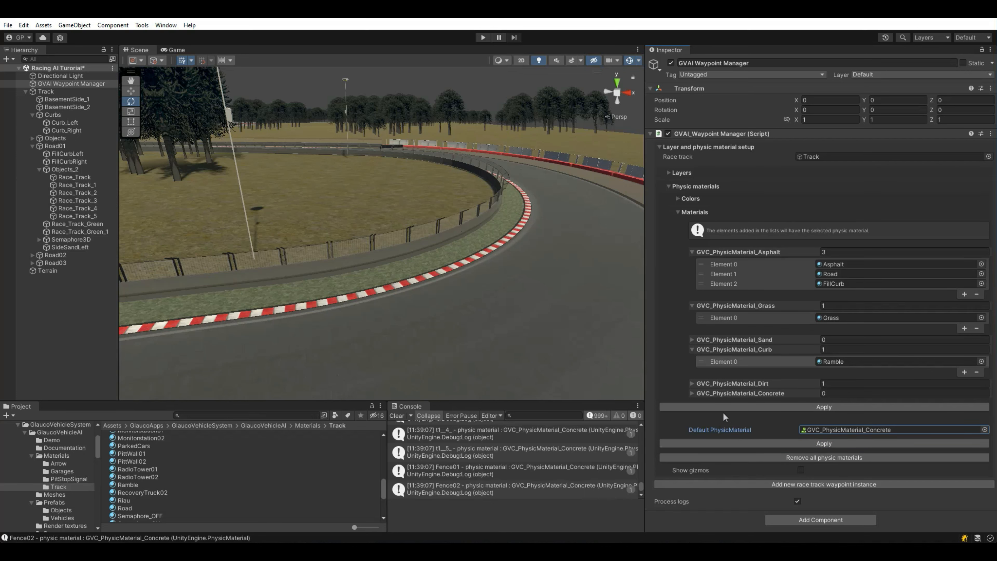
Step: Show the physic-material gizmos to inspect the track, clear the Console, then hide the gizmos
{"action": "left_click", "coordinate": [801, 470]}
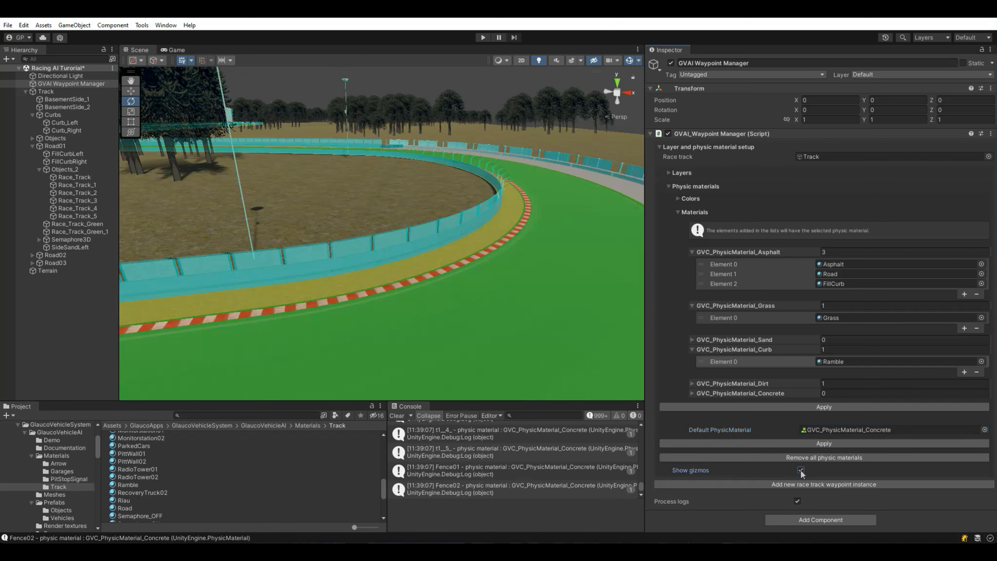
{"action": "right_click_drag", "start_coordinate": [512, 327], "coordinate": [214, 384]}
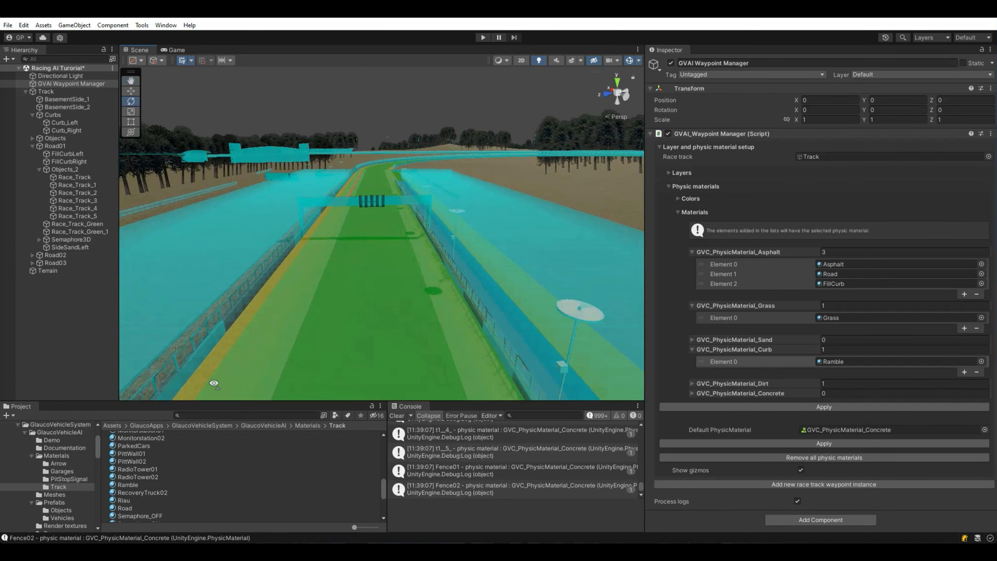
{"action": "left_click", "coordinate": [396, 416]}
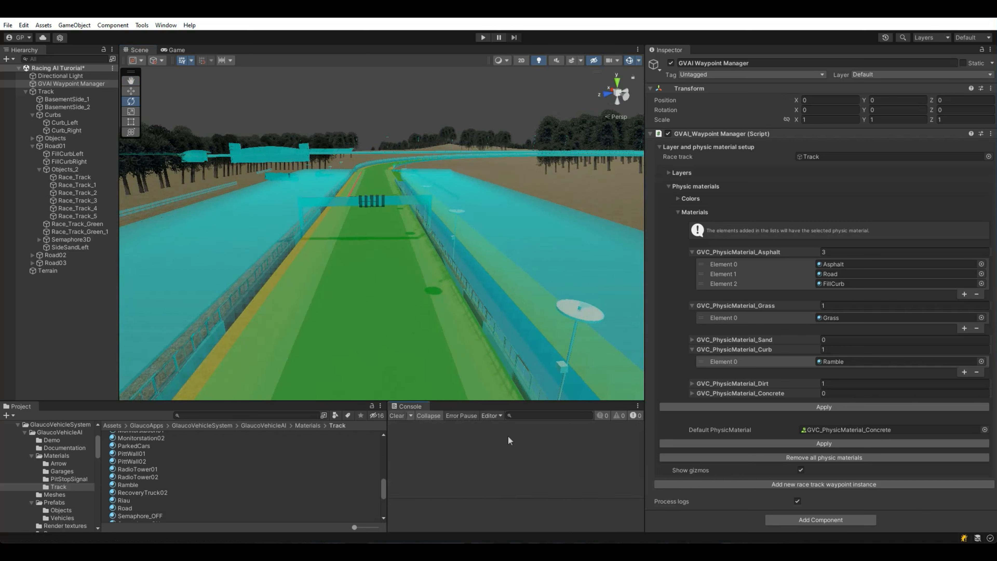
{"action": "left_click", "coordinate": [801, 470]}
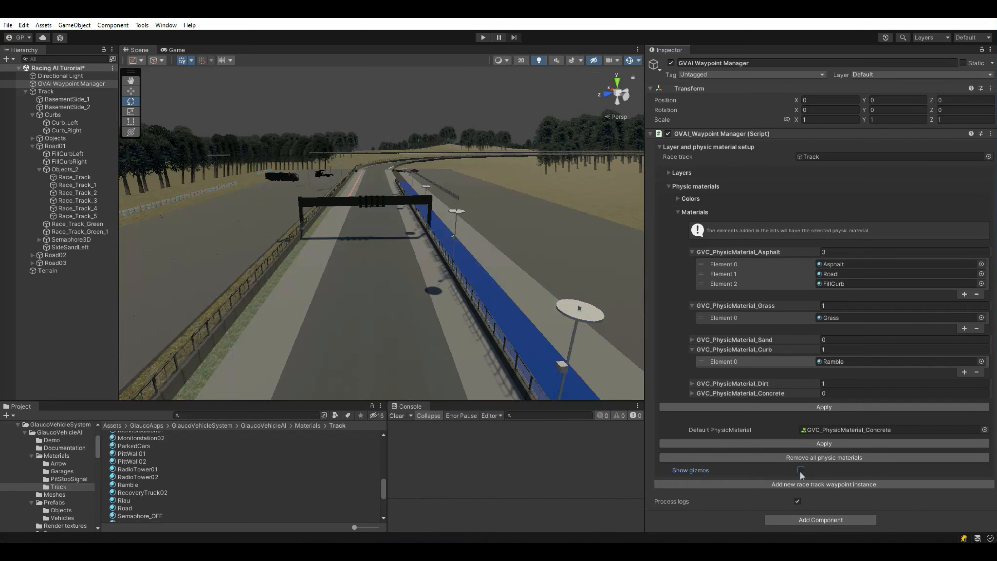
Step: Add a RaceTrack waypoint instance and expand its Waypoint setup > Path start/end points
{"action": "left_click", "coordinate": [681, 147]}
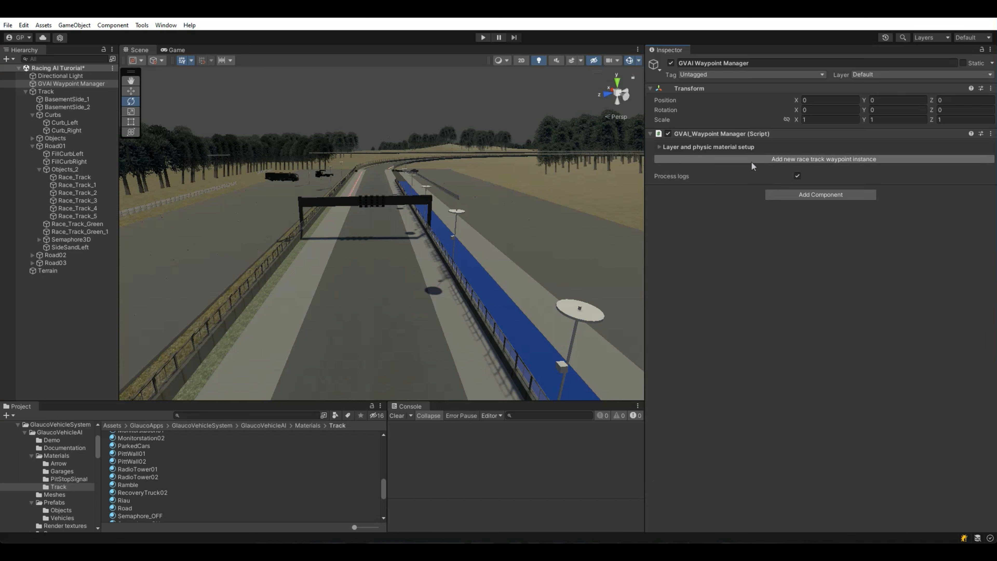
{"action": "left_click", "coordinate": [763, 159]}
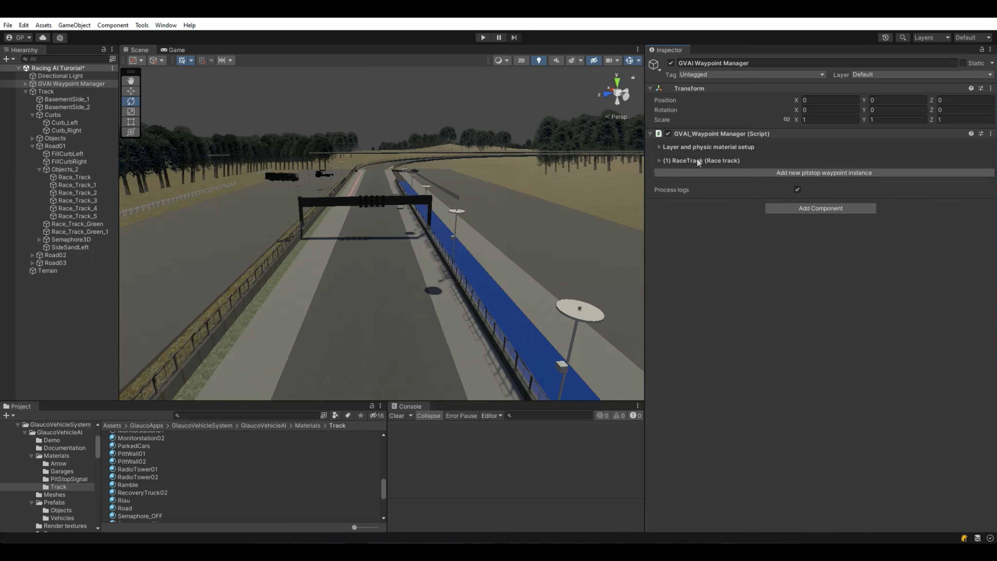
{"action": "left_click", "coordinate": [697, 159]}
{"action": "left_click", "coordinate": [690, 174]}
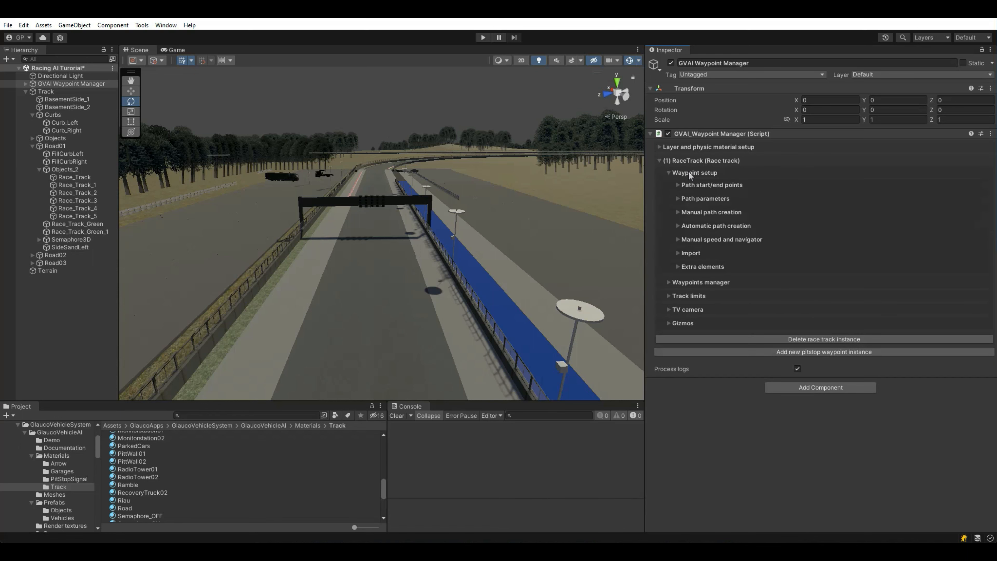
{"action": "left_click", "coordinate": [691, 183]}
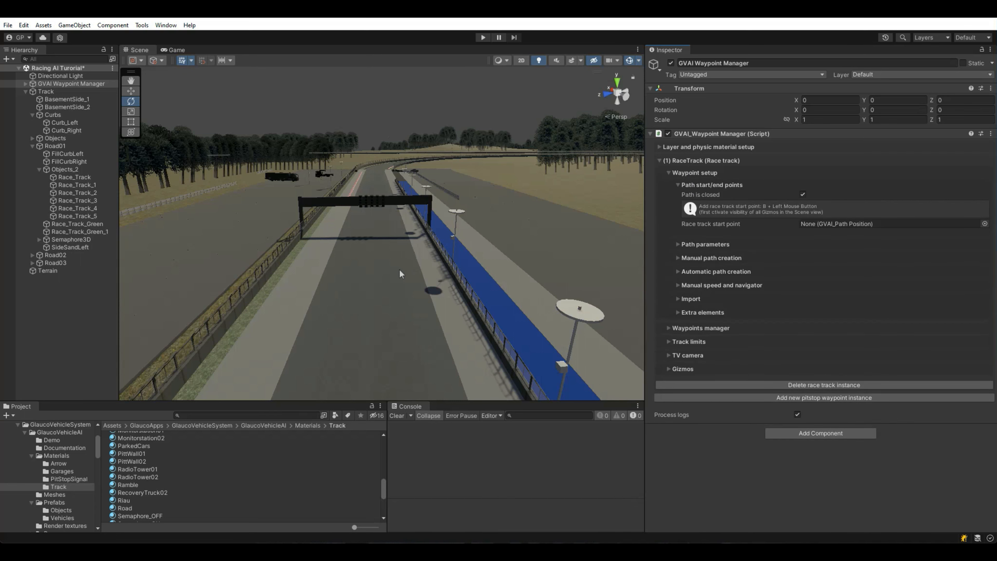
{"action": "key", "text": "w"}
{"action": "right_click_drag", "start_coordinate": [378, 277], "coordinate": [372, 294]}
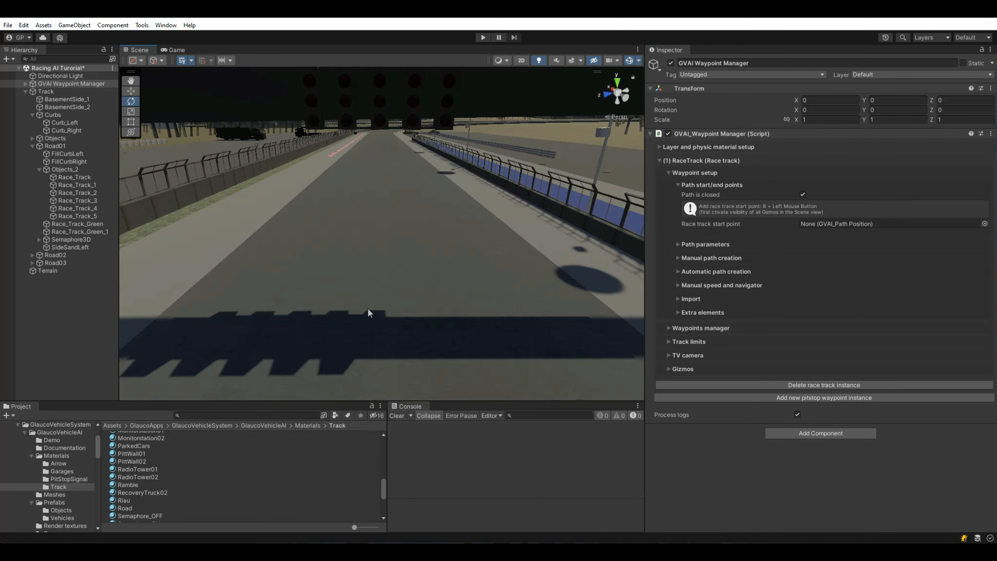
Step: Place the GVAI Path Start point under the gantry at X 265.47, Z -37.74
{"action": "left_click", "coordinate": [375, 337]}
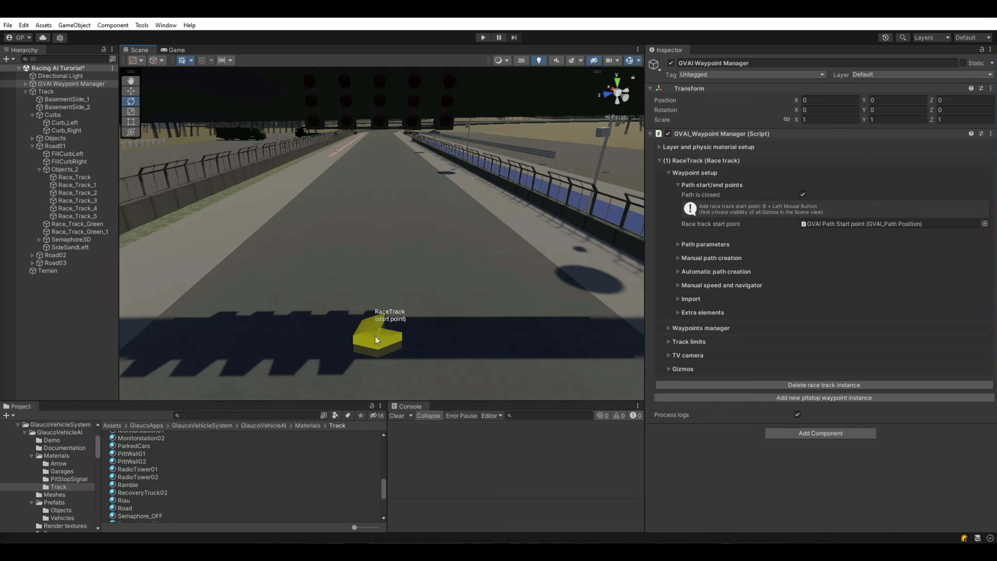
{"action": "left_click", "coordinate": [822, 229]}
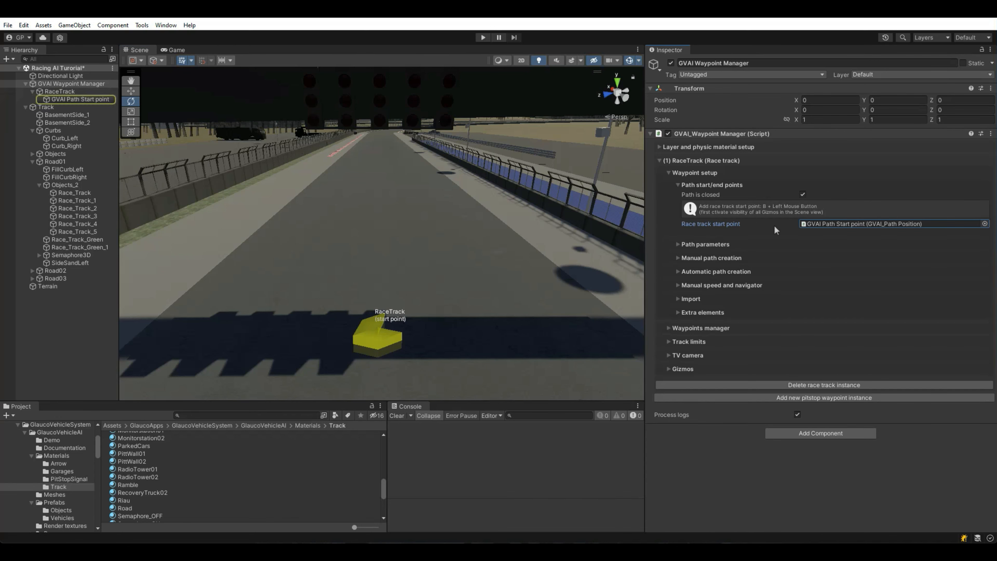
{"action": "left_click", "coordinate": [72, 101]}
{"action": "key", "text": "f"}
{"action": "left_click", "coordinate": [617, 83]}
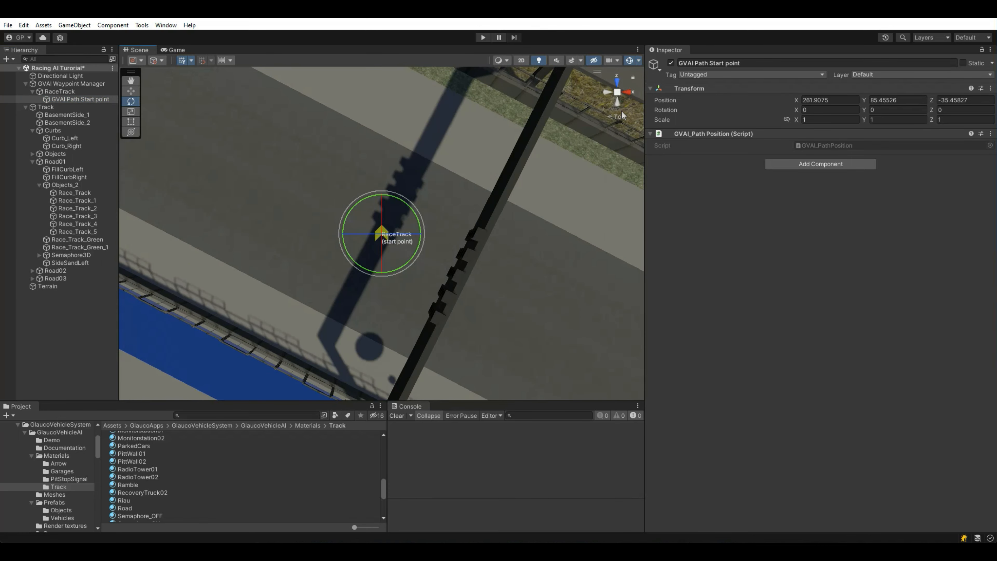
{"action": "left_click", "coordinate": [617, 101]}
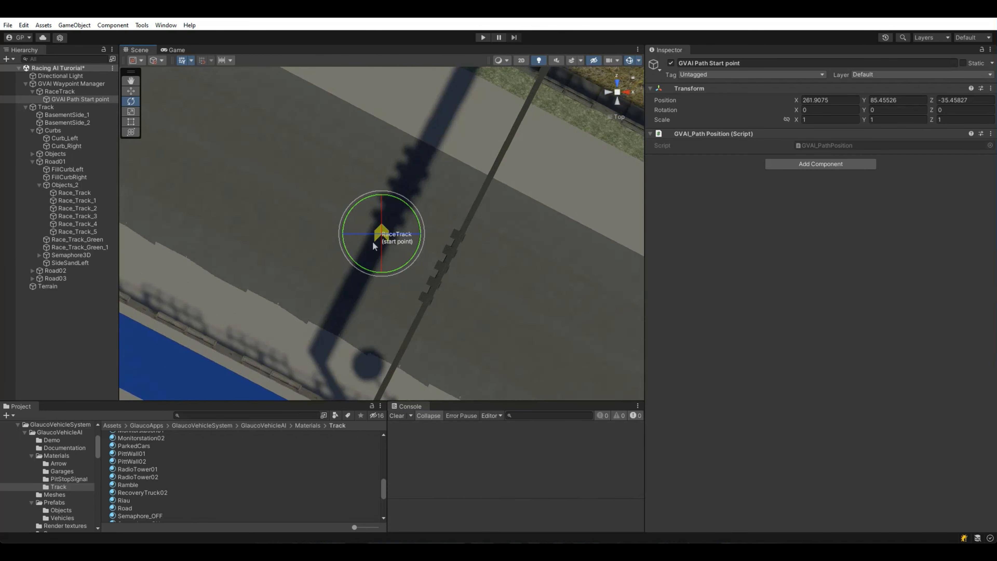
{"action": "left_click", "coordinate": [130, 91]}
{"action": "left_click_drag", "start_coordinate": [384, 227], "coordinate": [445, 267]}
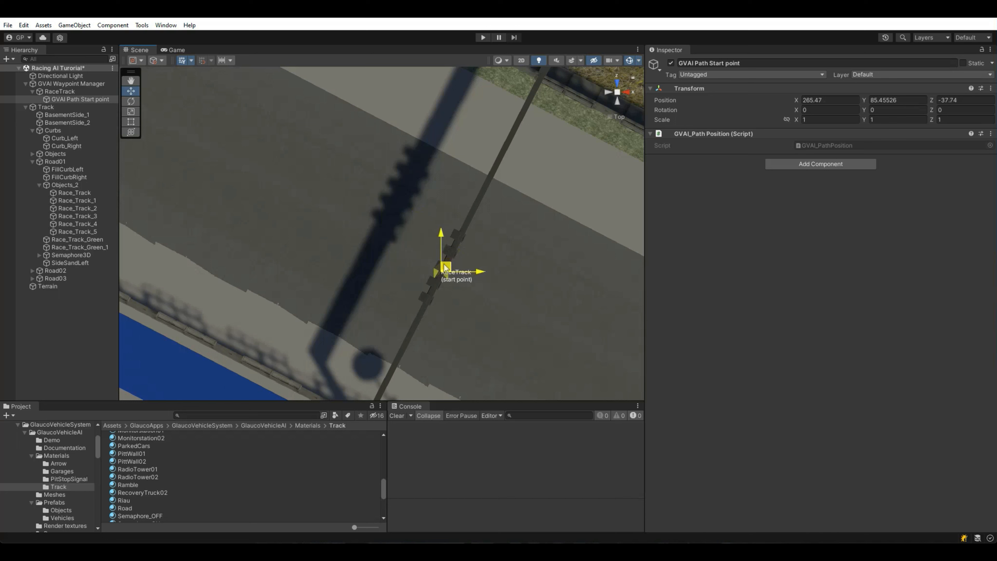
Step: Rotate the start point to 118.755° on Y so it faces along the track
{"action": "left_click", "coordinate": [130, 101]}
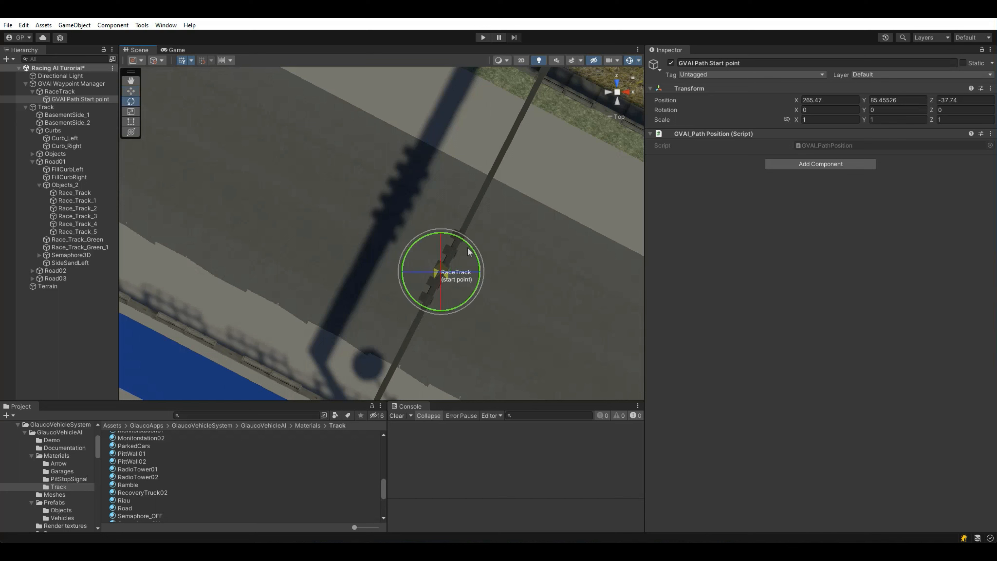
{"action": "right_click_drag", "start_coordinate": [359, 267], "coordinate": [561, 164]}
{"action": "right_click_drag", "start_coordinate": [622, 109], "coordinate": [432, 196]}
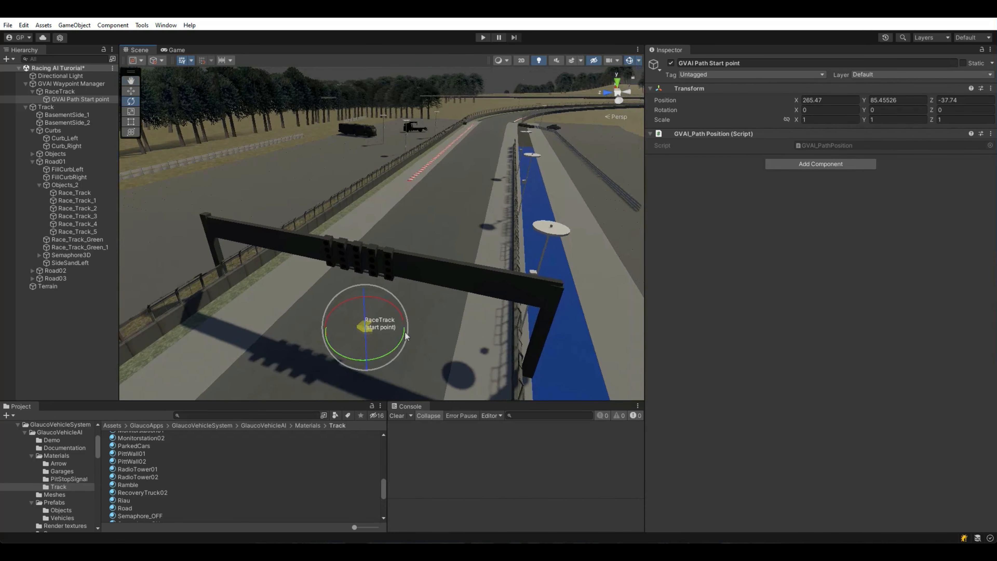
{"action": "left_click_drag", "start_coordinate": [393, 351], "coordinate": [181, 326]}
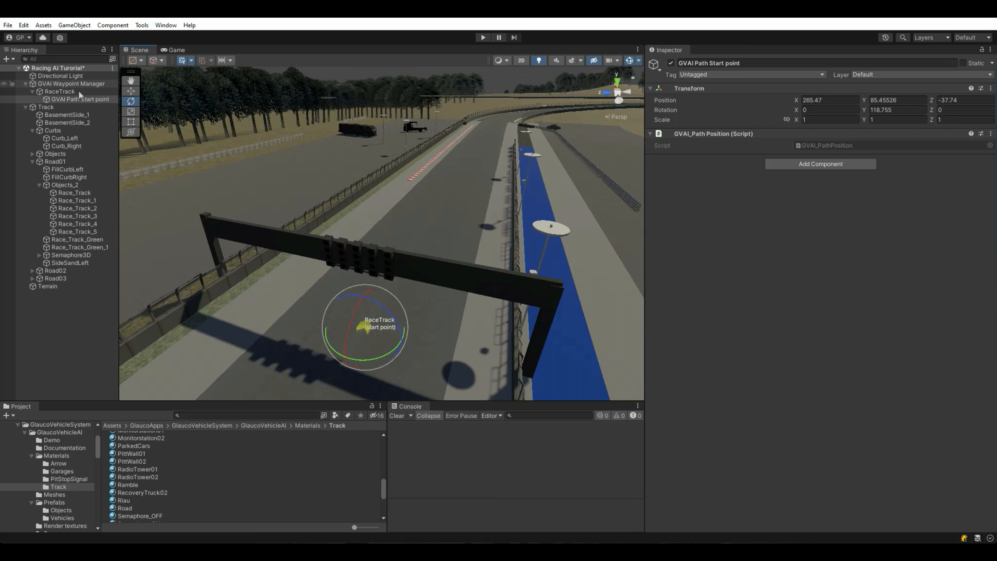
{"action": "left_click", "coordinate": [76, 84]}
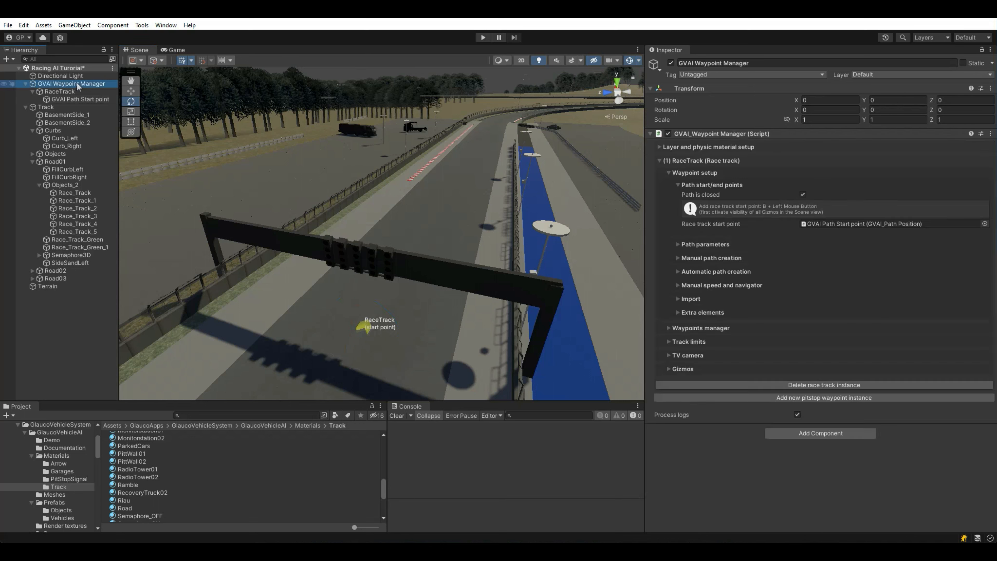
Step: Reset the RaceTrack path parameters to the default curve parameters and confirm
{"action": "left_click", "coordinate": [705, 244]}
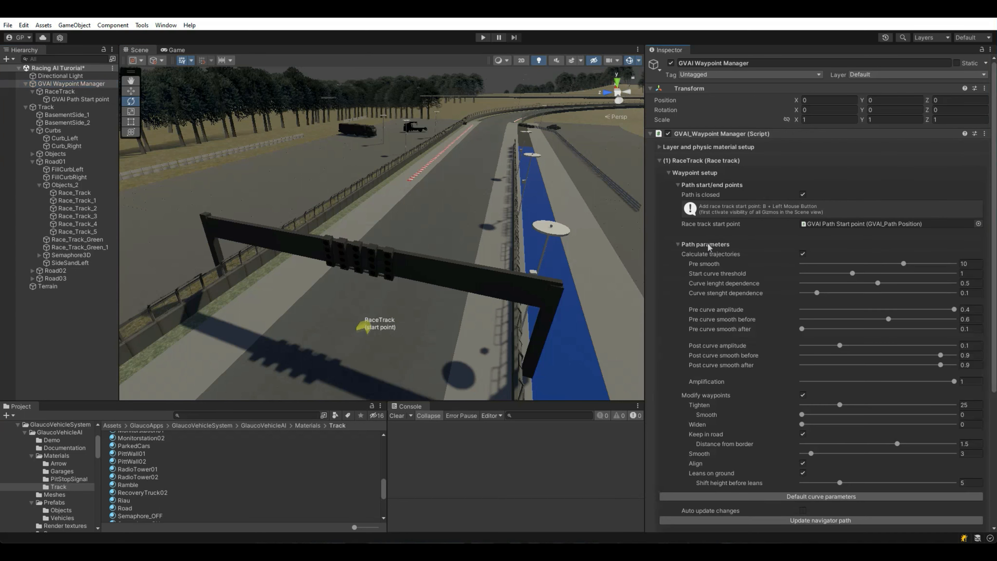
{"action": "left_click", "coordinate": [782, 498]}
{"action": "left_click", "coordinate": [526, 301]}
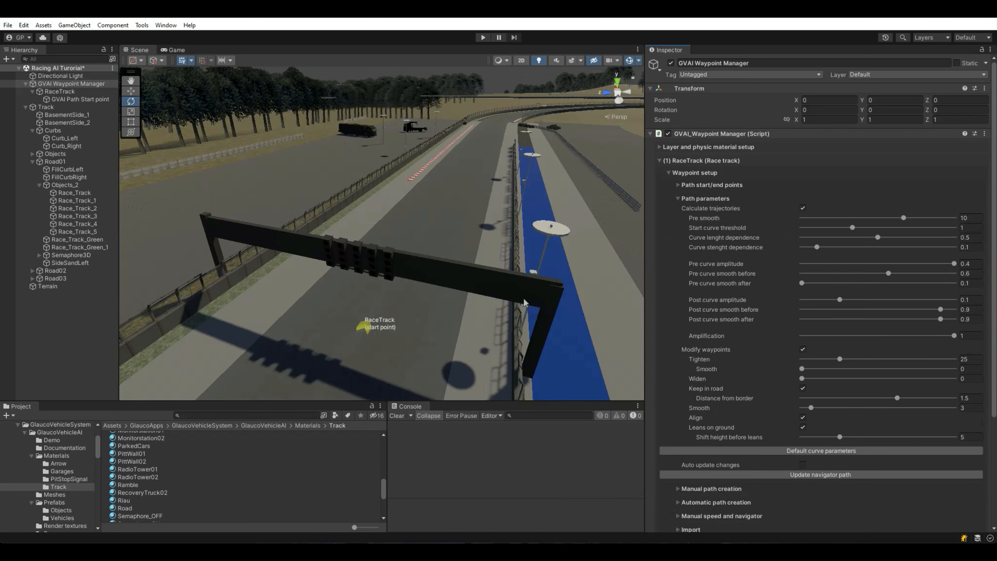
{"action": "left_click", "coordinate": [700, 199]}
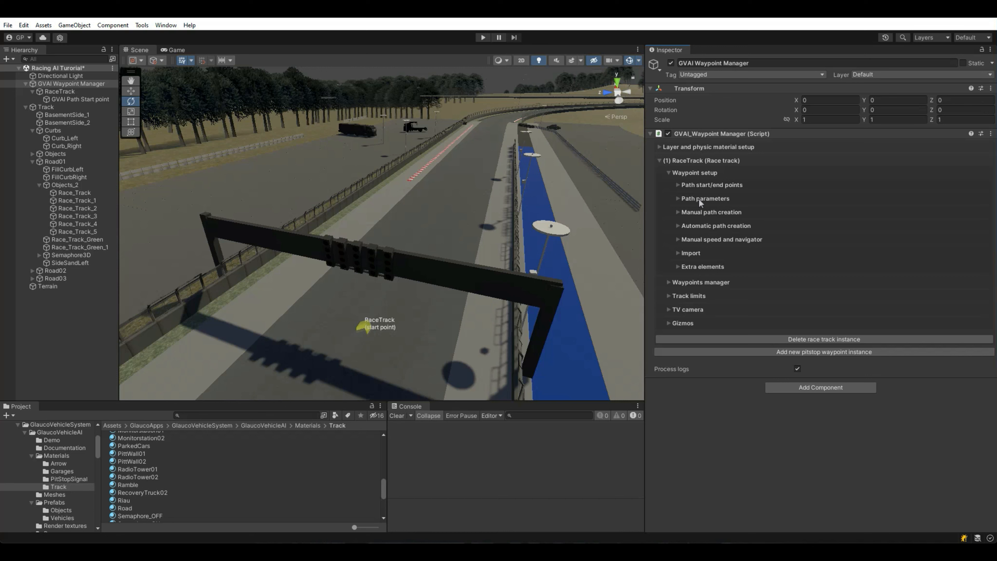
Step: Tick Link camera under Automatic path creation > Process helpers
{"action": "left_click", "coordinate": [699, 225]}
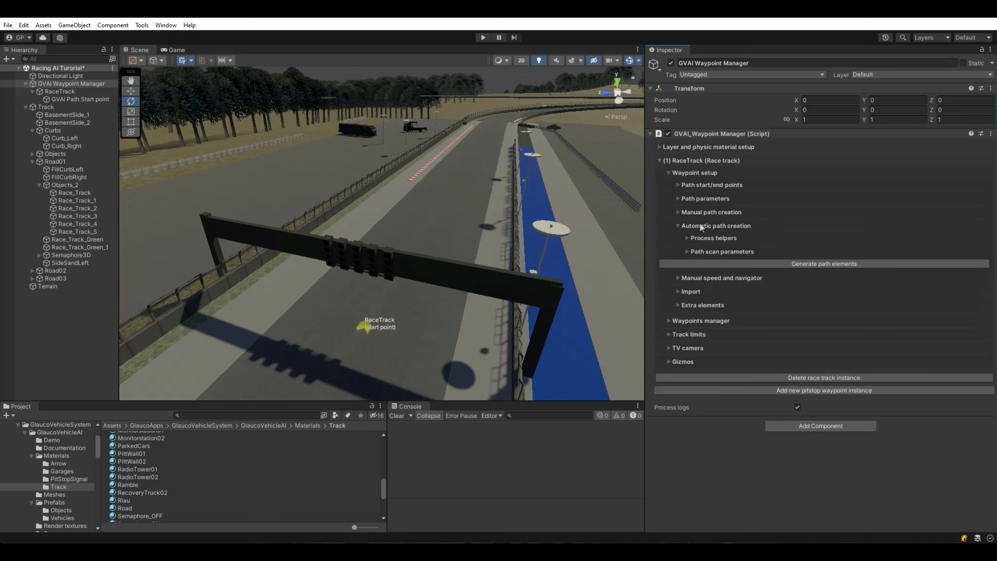
{"action": "left_click", "coordinate": [701, 252]}
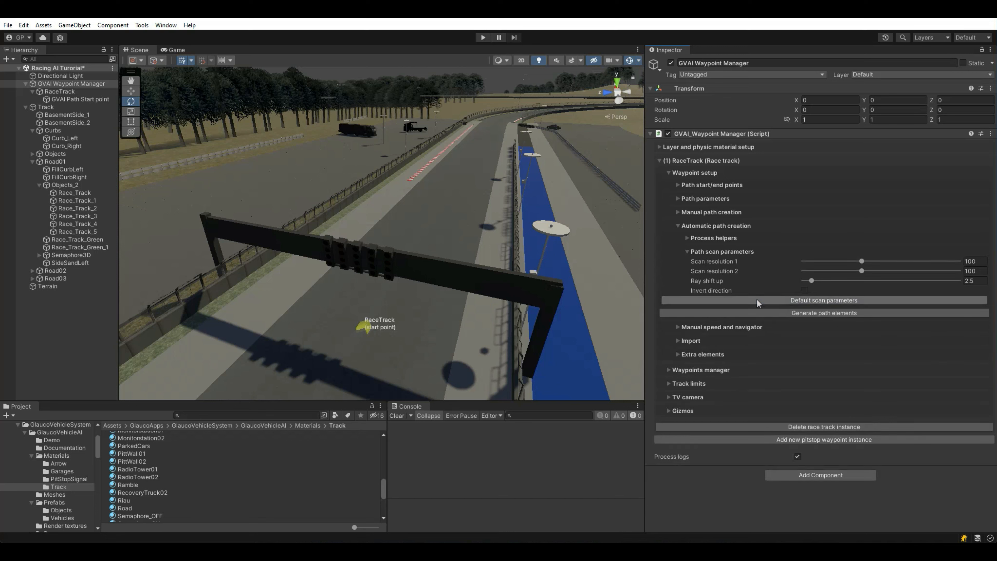
{"action": "left_click", "coordinate": [721, 253]}
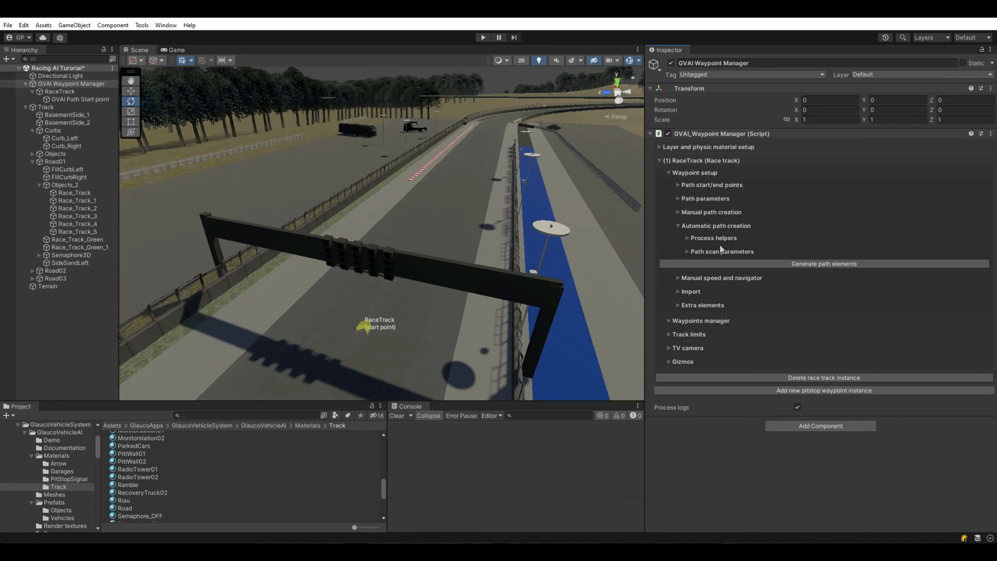
{"action": "left_click", "coordinate": [720, 238]}
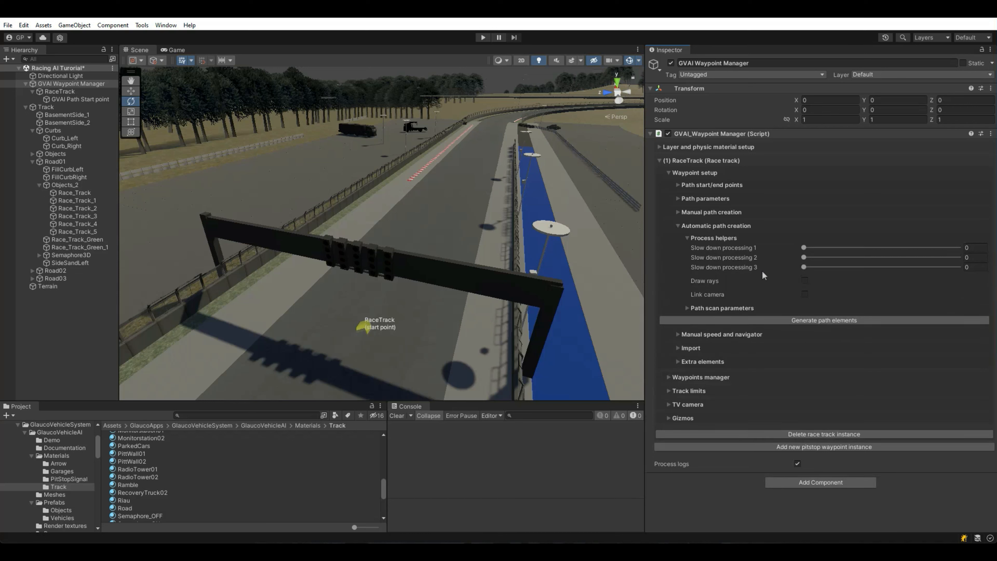
{"action": "left_click", "coordinate": [804, 294]}
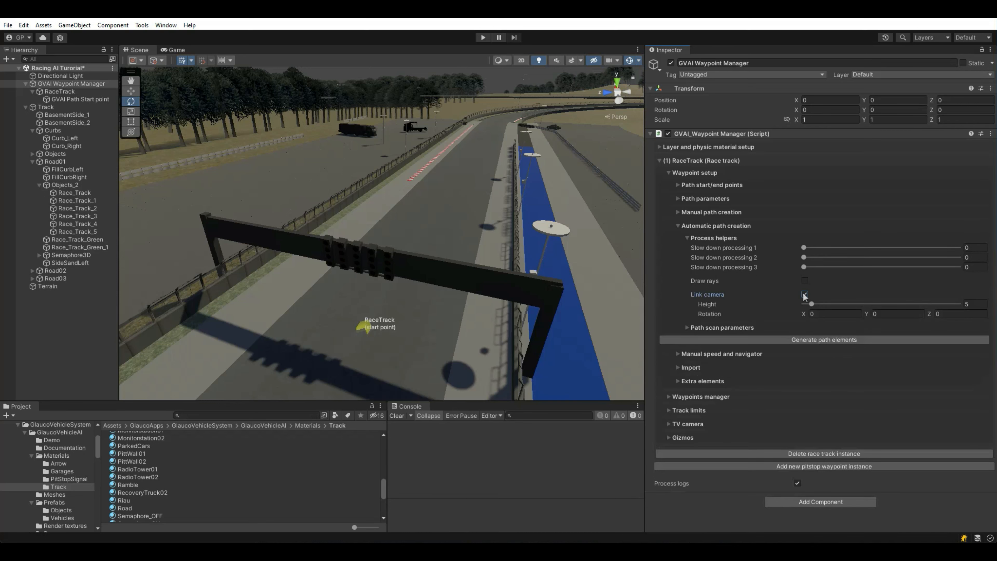
{"action": "left_click", "coordinate": [716, 238]}
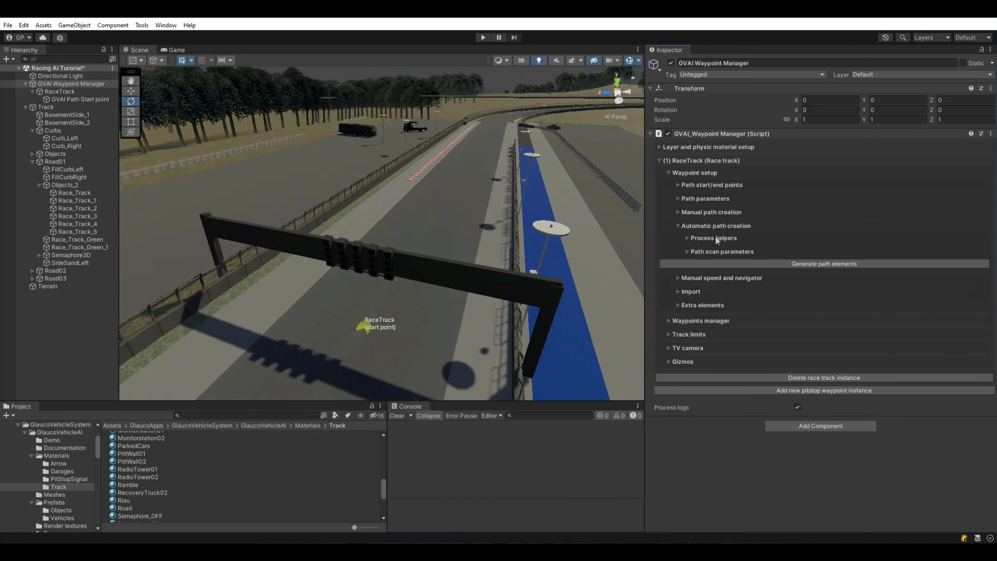
Step: Generate the path elements and orbit the view to inspect the waypoint arrows and starting grid
{"action": "left_click", "coordinate": [747, 263]}
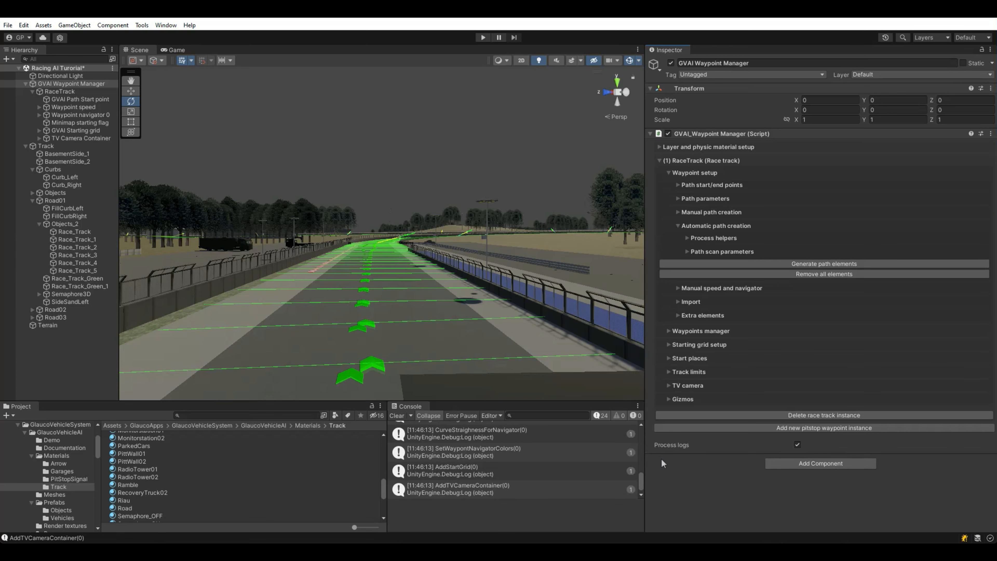
{"action": "left_click_drag", "start_coordinate": [397, 201], "coordinate": [292, 313], "text": "alt"}
{"action": "left_click_drag", "start_coordinate": [422, 311], "coordinate": [85, 249], "text": "alt"}
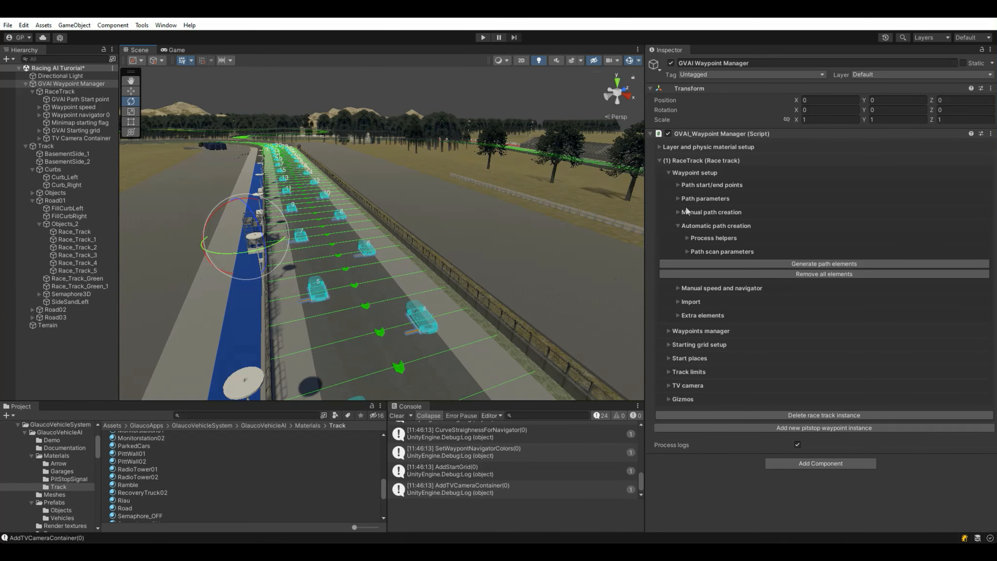
Step: Set the starting grid's distance from center to 4.6 and its X shift to 0.66
{"action": "left_click", "coordinate": [691, 176]}
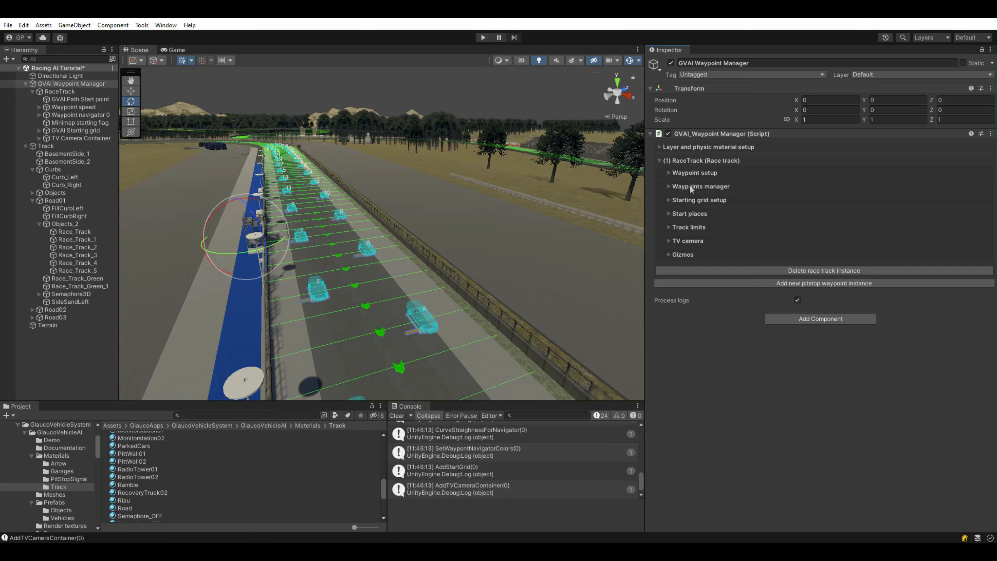
{"action": "left_click", "coordinate": [690, 200]}
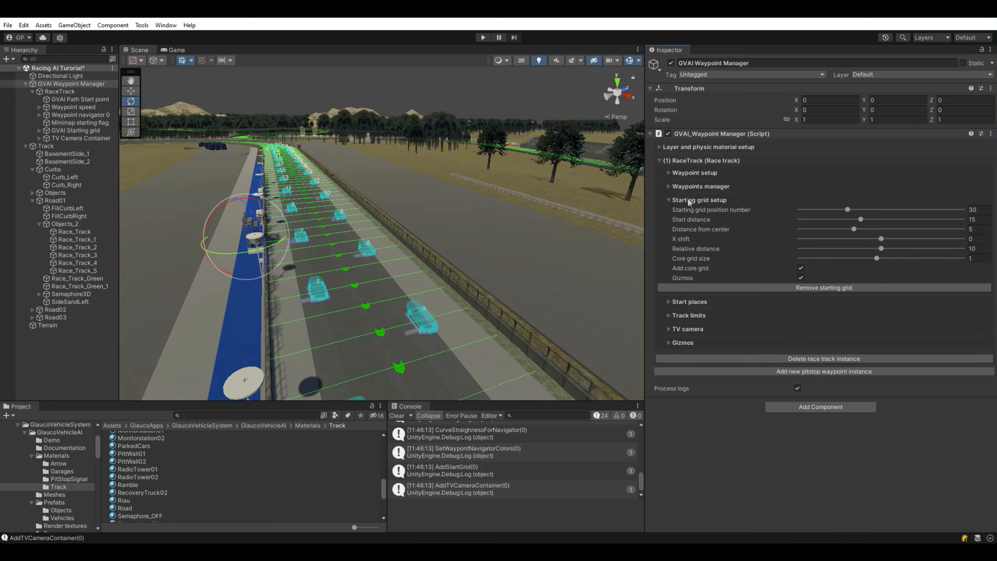
{"action": "left_click", "coordinate": [853, 230]}
{"action": "left_click_drag", "start_coordinate": [855, 232], "coordinate": [850, 232]}
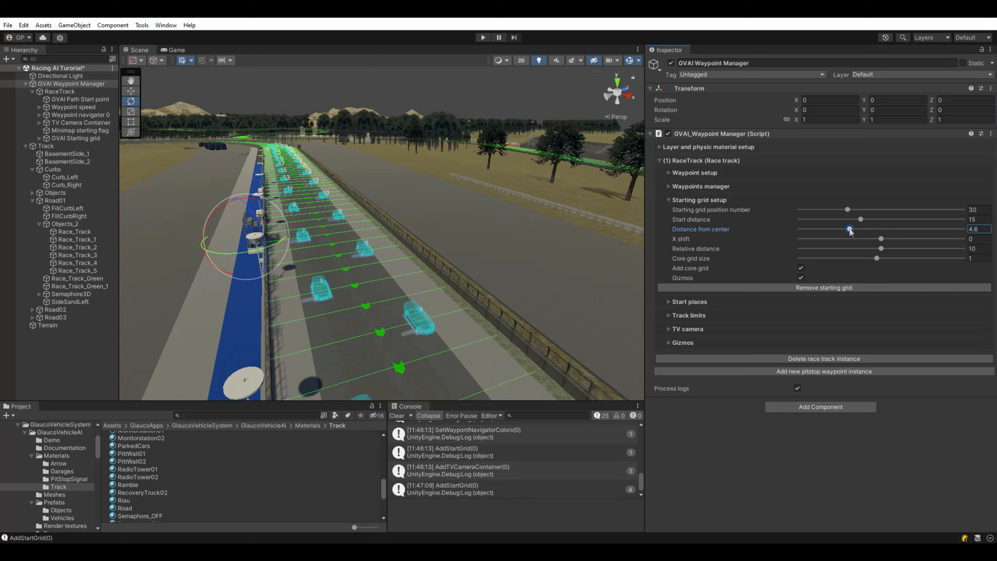
{"action": "left_click_drag", "start_coordinate": [882, 239], "coordinate": [888, 240]}
Step: Switch the Scene to Top view and frame the whole race track
{"action": "right_click_drag", "start_coordinate": [348, 201], "coordinate": [436, 287]}
{"action": "left_click_drag", "start_coordinate": [643, 310], "coordinate": [744, 310]}
{"action": "left_click", "coordinate": [718, 83]}
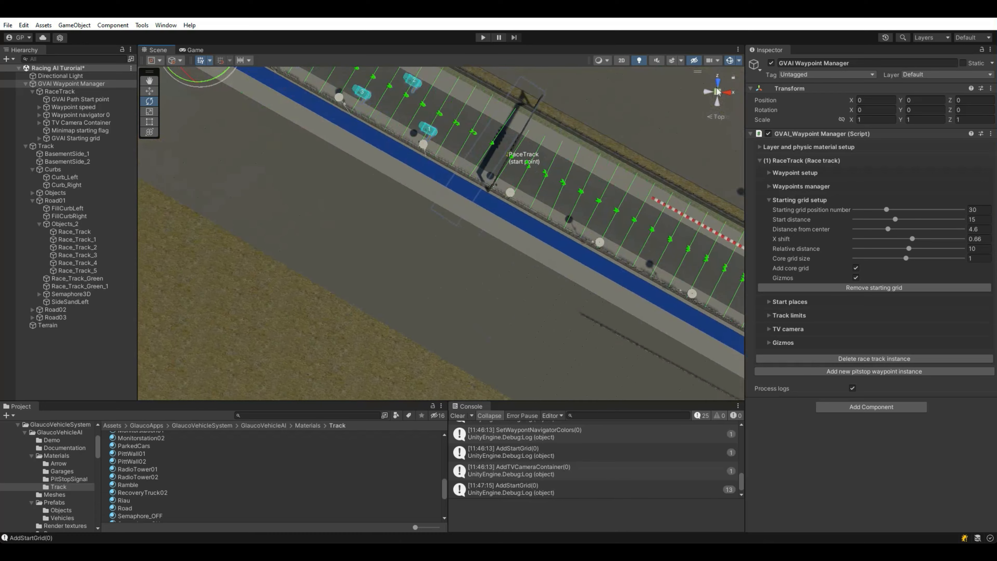
{"action": "right_click_drag", "start_coordinate": [522, 169], "coordinate": [521, 167]}
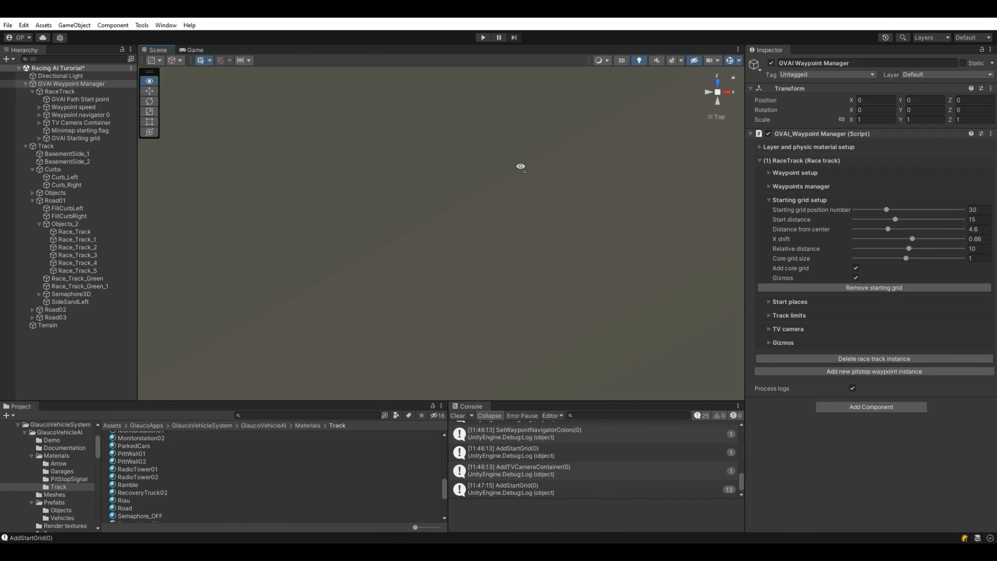
{"action": "double_click", "coordinate": [69, 84]}
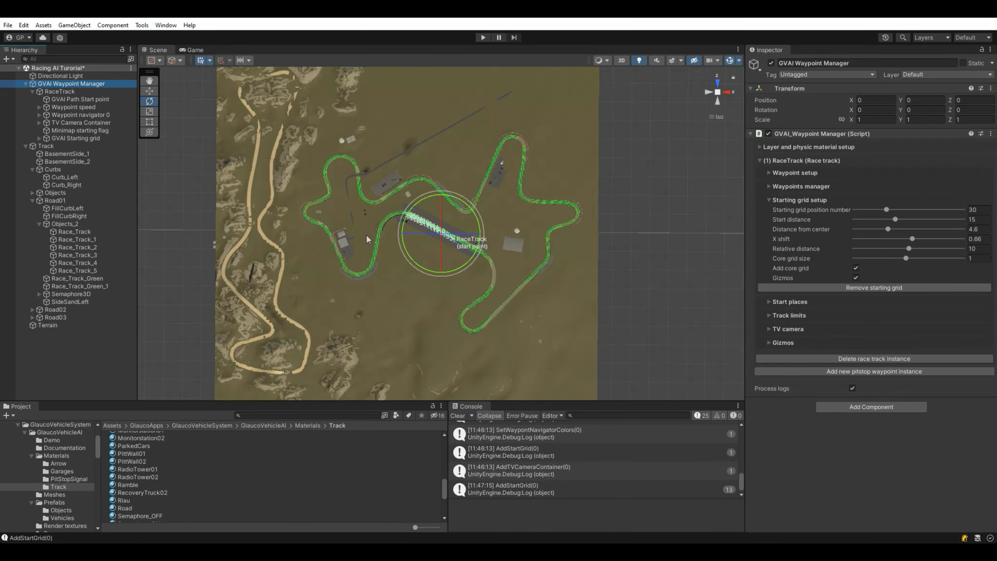
{"action": "right_click_drag", "start_coordinate": [165, 124], "coordinate": [287, 226]}
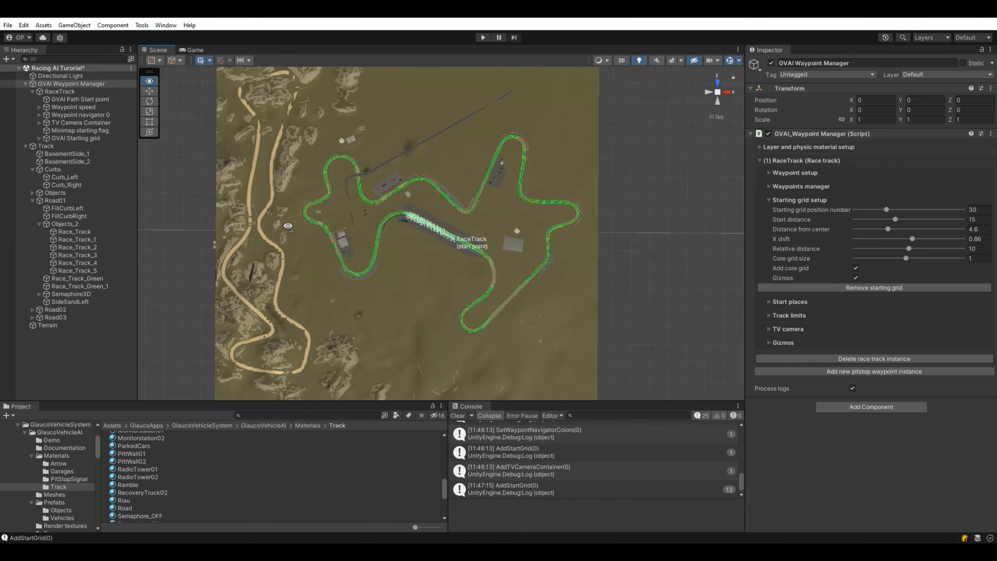
{"action": "scroll", "coordinate": [207, 190], "scroll_direction": "up", "scroll_amount": 8}
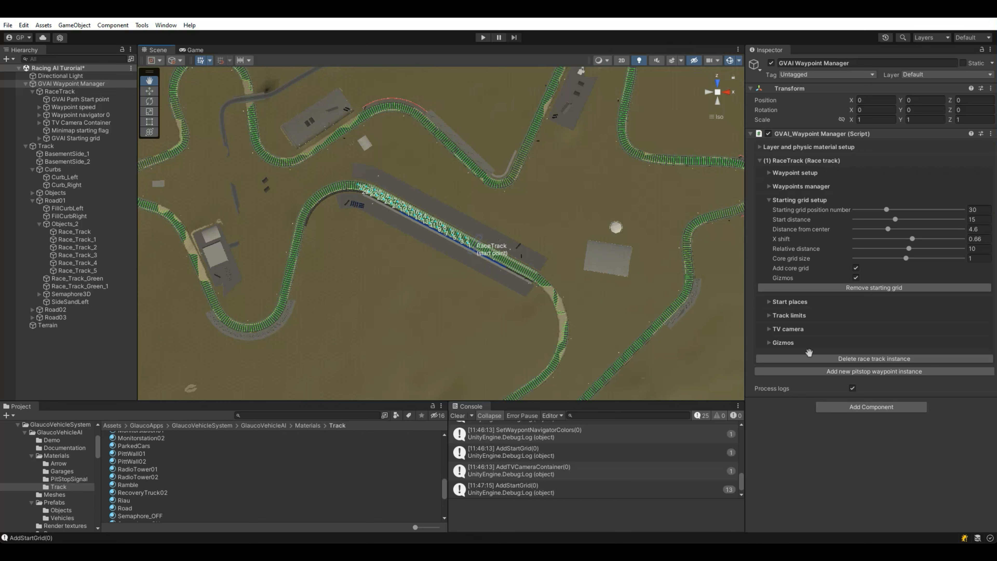
{"action": "left_click", "coordinate": [793, 200]}
Step: Switch off the Speed gizmos and raise the Navigator gizmo scale to 7.74
{"action": "left_click", "coordinate": [781, 255]}
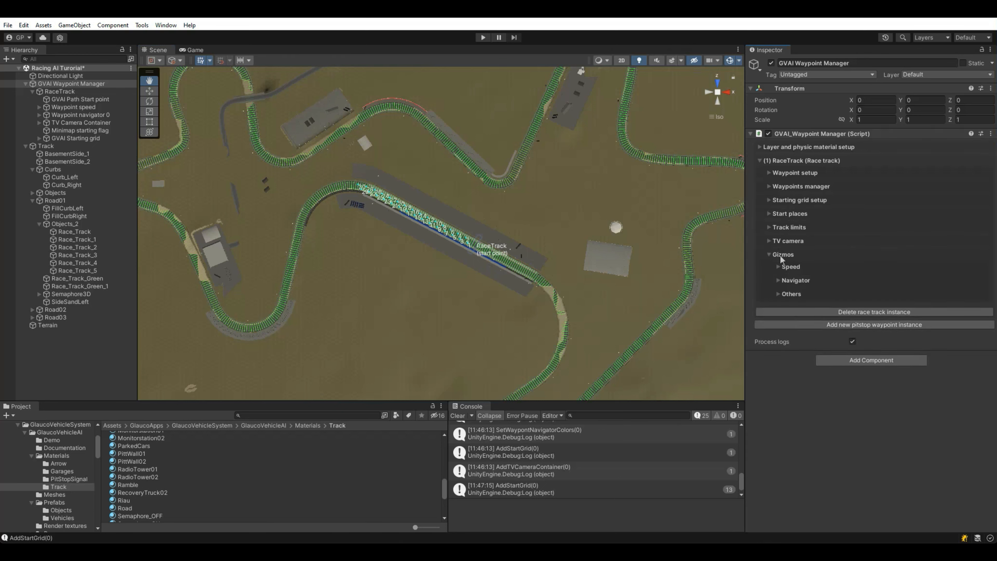
{"action": "left_click", "coordinate": [789, 267]}
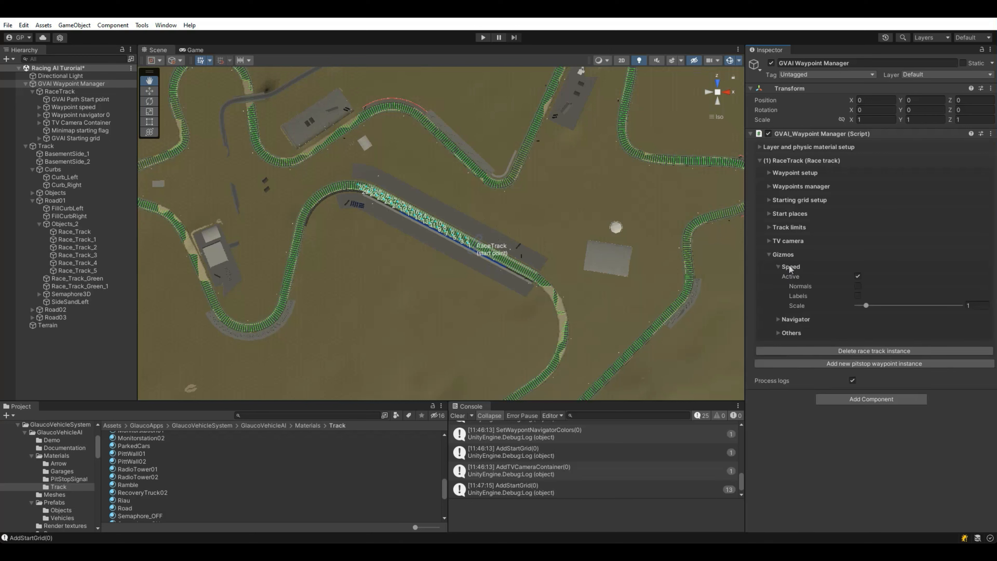
{"action": "left_click_drag", "start_coordinate": [866, 304], "coordinate": [932, 313]}
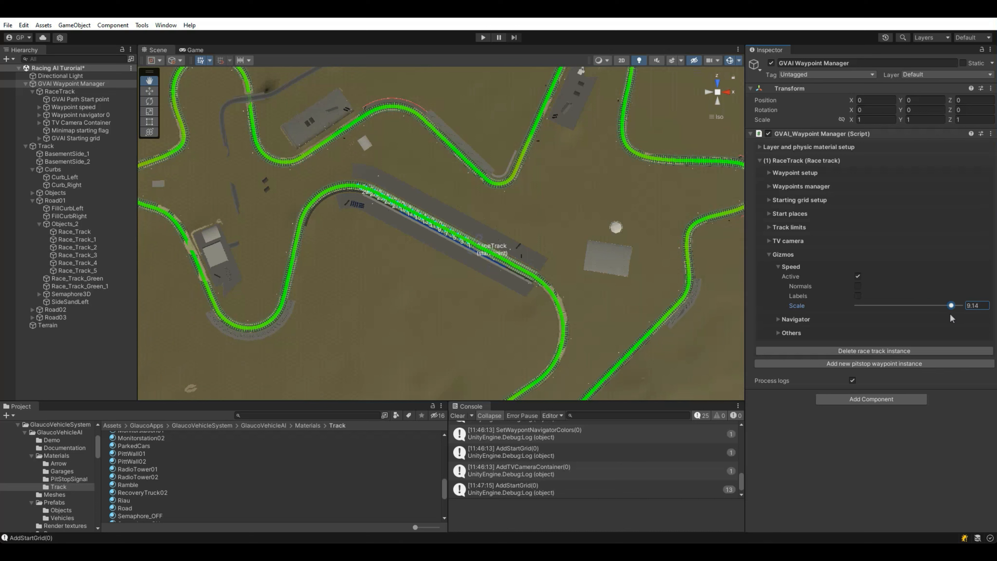
{"action": "left_click", "coordinate": [858, 277]}
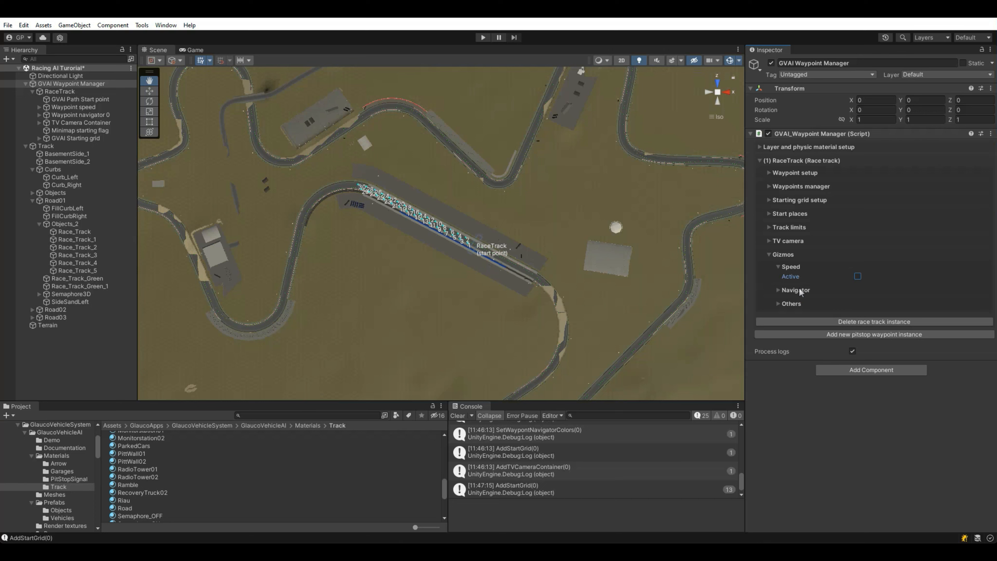
{"action": "left_click", "coordinate": [796, 291]}
{"action": "left_click_drag", "start_coordinate": [867, 330], "coordinate": [937, 336]}
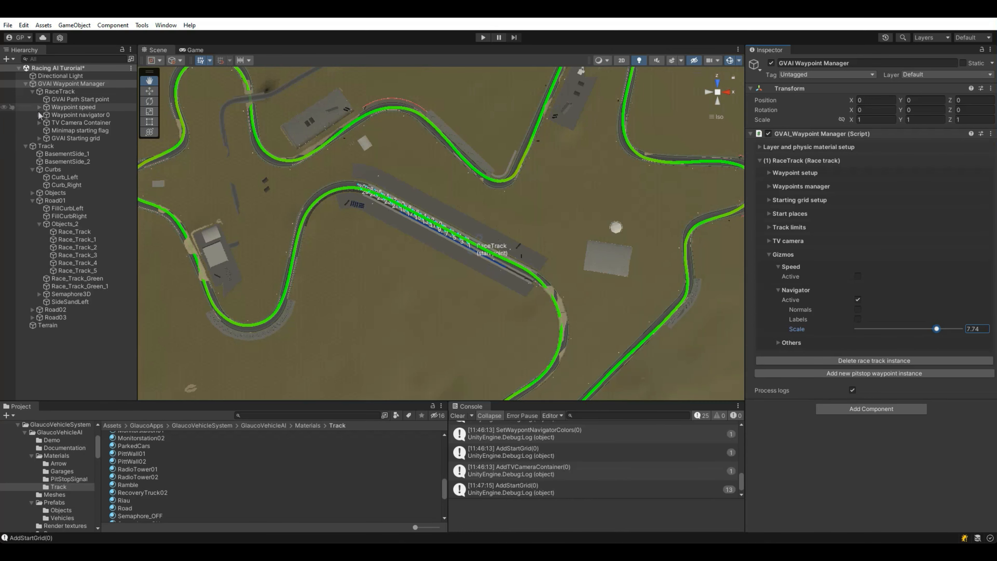
Step: Inspect Waypoint navigator 8, then lower the manager's Navigator gizmo scale to 5.32
{"action": "left_click", "coordinate": [39, 114]}
{"action": "double_click", "coordinate": [73, 178]}
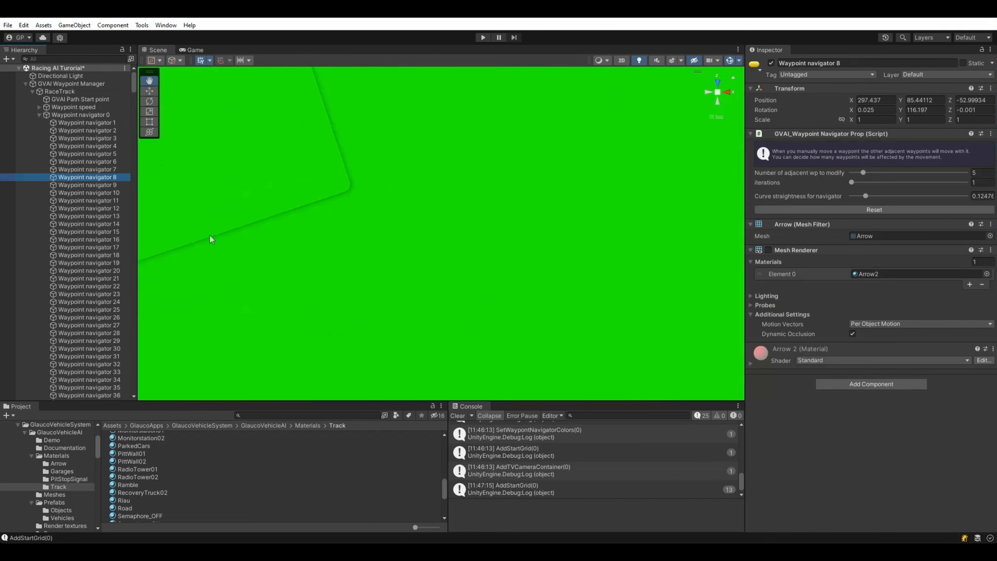
{"action": "scroll", "coordinate": [349, 292], "scroll_direction": "down", "scroll_amount": 10}
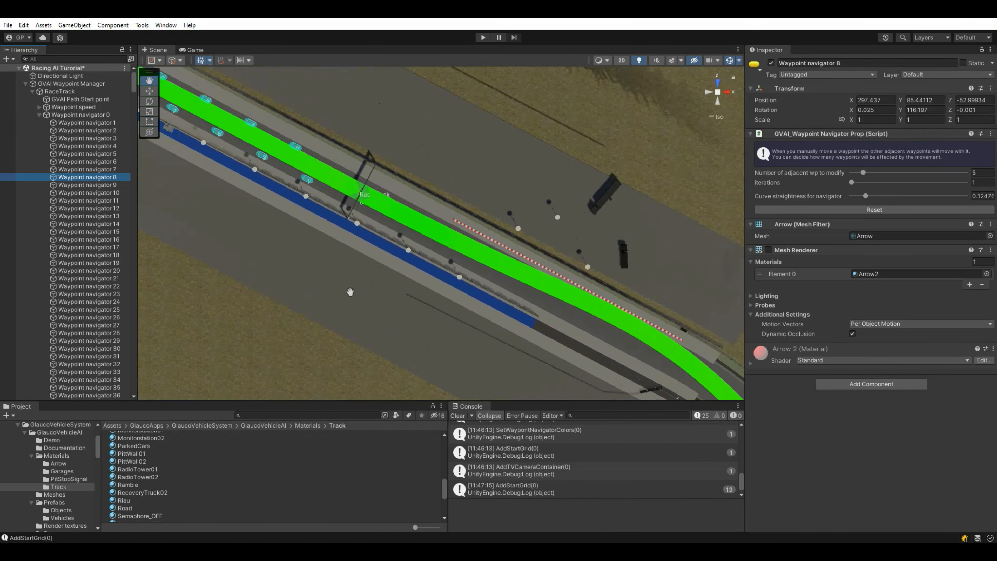
{"action": "scroll", "coordinate": [350, 292], "scroll_direction": "up", "scroll_amount": 3}
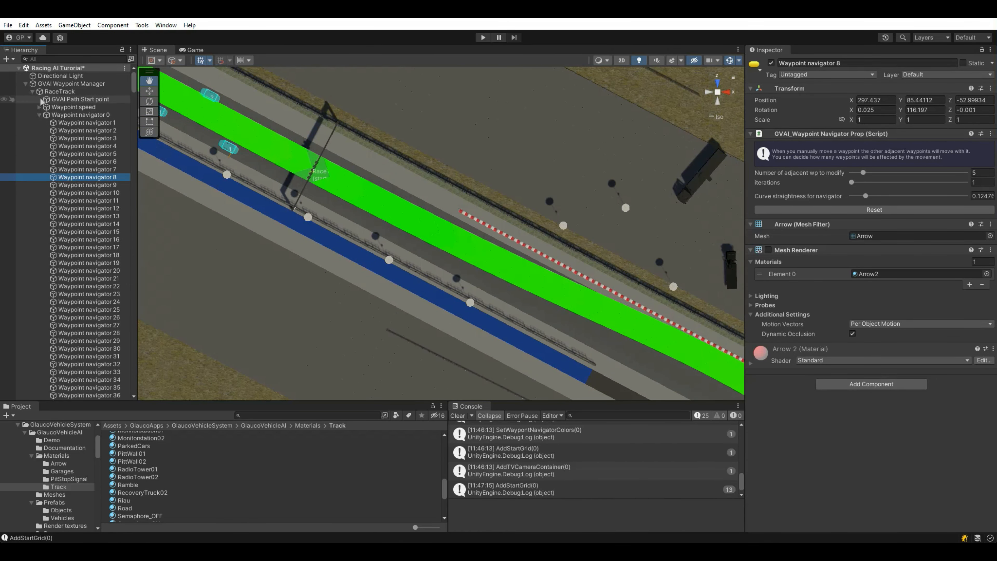
{"action": "left_click", "coordinate": [39, 115]}
{"action": "left_click", "coordinate": [79, 83]}
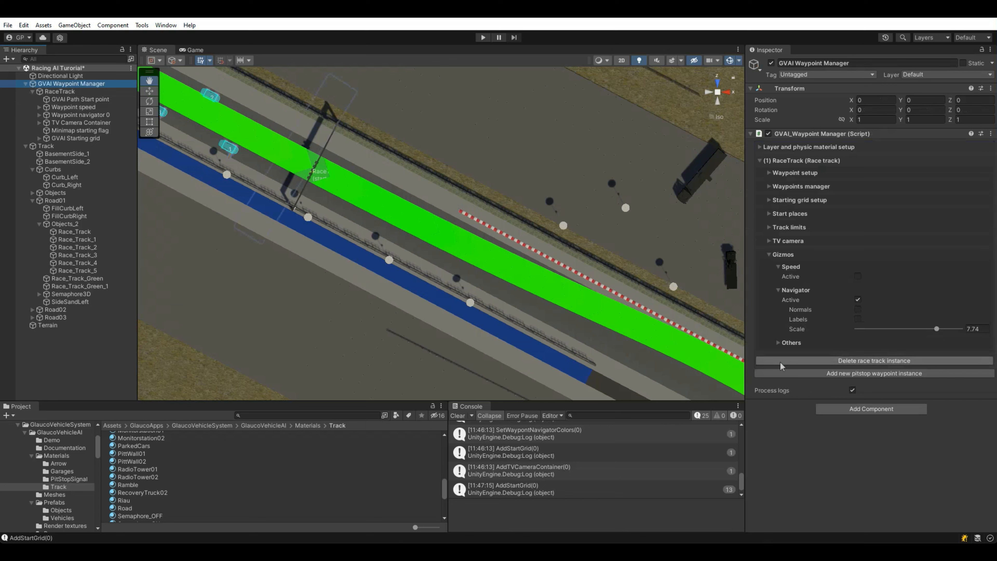
{"action": "left_click_drag", "start_coordinate": [938, 331], "coordinate": [911, 330]}
Step: Pan along the track through the hairpin to bring the S-curve into view
{"action": "left_click_drag", "start_coordinate": [470, 262], "coordinate": [327, 183]}
{"action": "scroll", "coordinate": [384, 257], "scroll_direction": "down", "scroll_amount": 5}
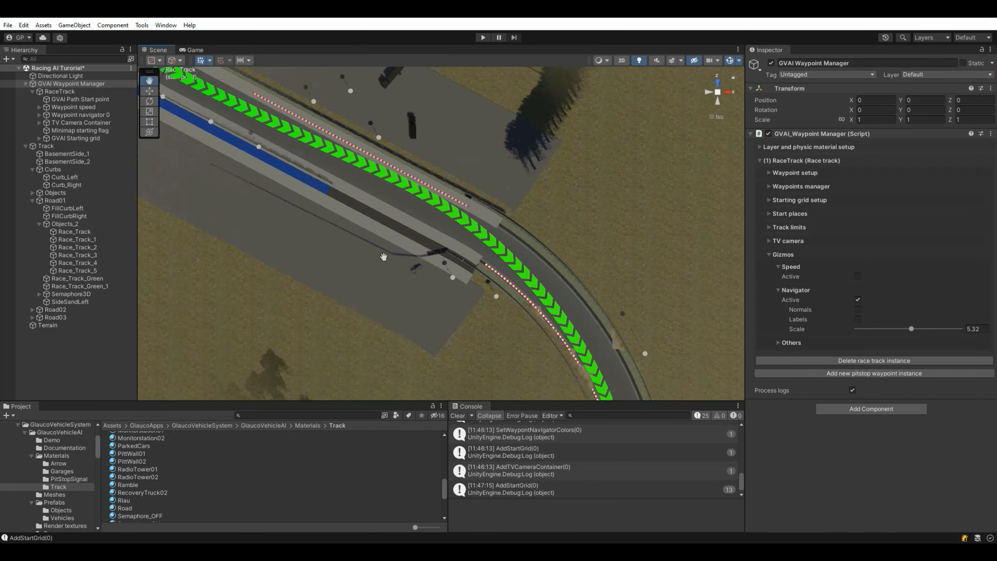
{"action": "left_click_drag", "start_coordinate": [362, 251], "coordinate": [328, 271]}
{"action": "left_click_drag", "start_coordinate": [385, 234], "coordinate": [297, 323]}
{"action": "mouse_move", "coordinate": [481, 209]}
{"action": "left_mouse_down"}
{"action": "mouse_move", "coordinate": [329, 349]}
{"action": "mouse_move", "coordinate": [438, 300]}
{"action": "left_mouse_up"}
{"action": "left_click_drag", "start_coordinate": [464, 146], "coordinate": [369, 289]}
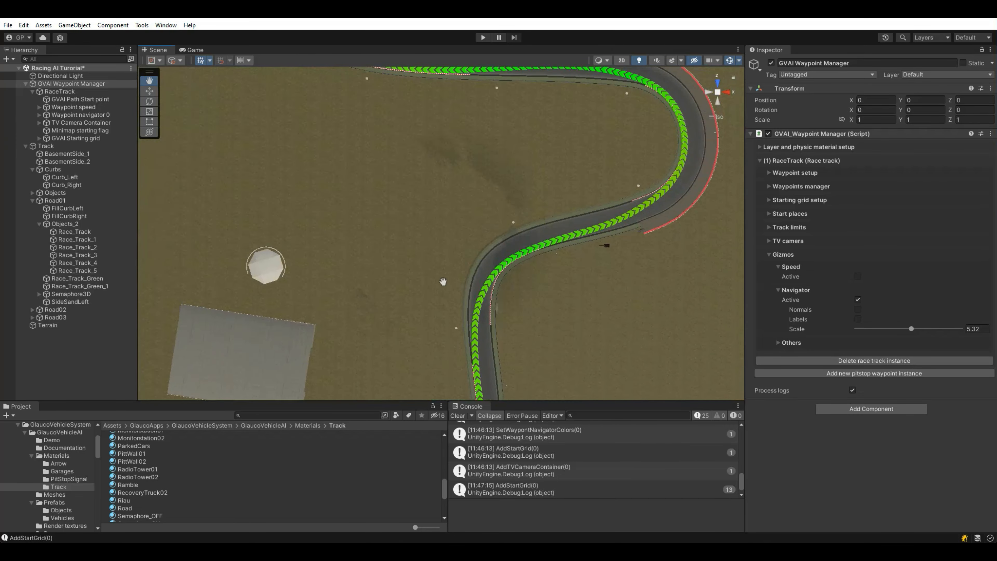
{"action": "left_click_drag", "start_coordinate": [456, 245], "coordinate": [434, 320]}
{"action": "mouse_move", "coordinate": [456, 182]}
{"action": "left_mouse_down"}
{"action": "mouse_move", "coordinate": [419, 218]}
{"action": "mouse_move", "coordinate": [445, 241]}
{"action": "left_mouse_up"}
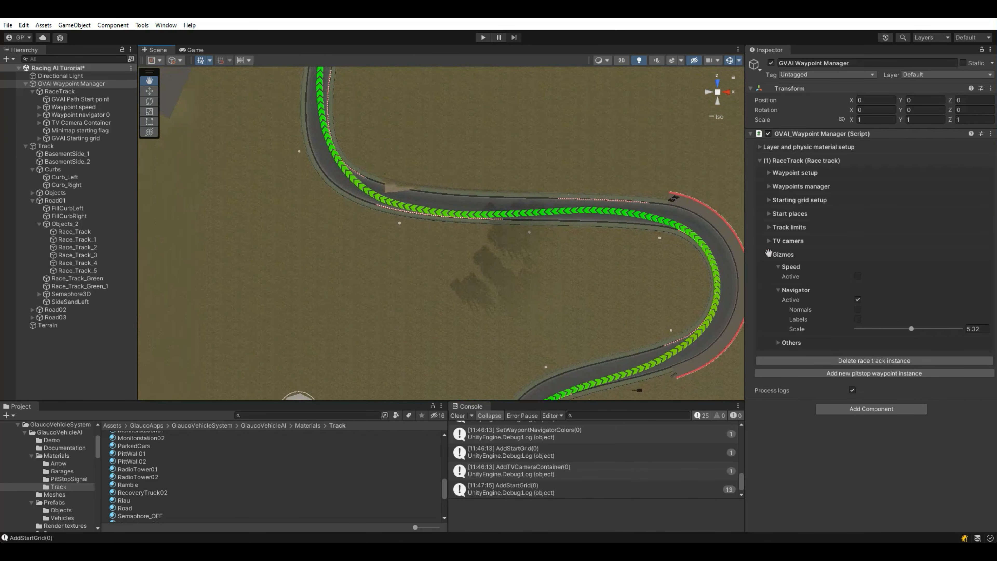
Step: Review the Waypoint setup Path parameters, widen the Inspector, then collapse the RaceTrack settings
{"action": "left_click", "coordinate": [797, 173]}
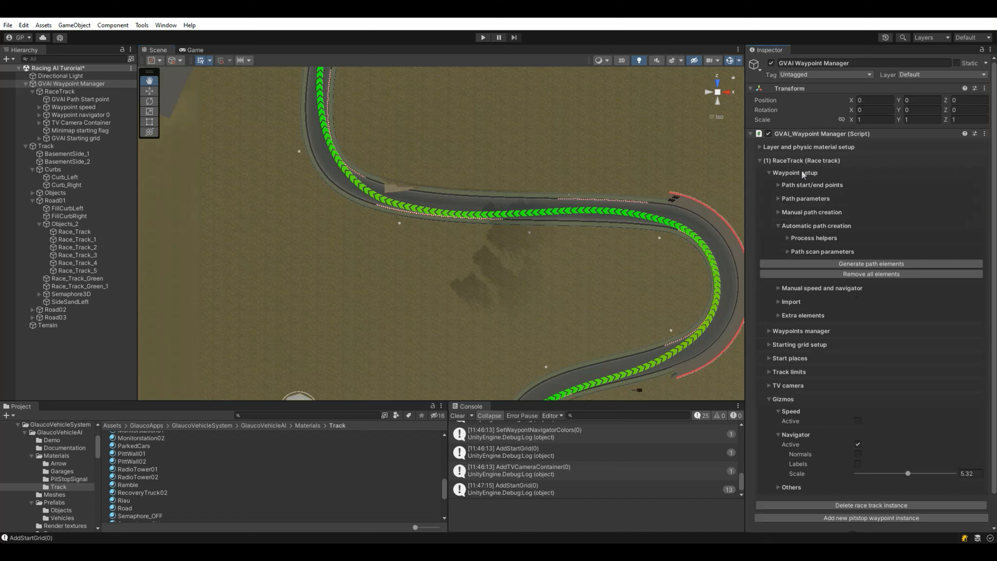
{"action": "left_click", "coordinate": [801, 227]}
{"action": "left_click", "coordinate": [805, 198]}
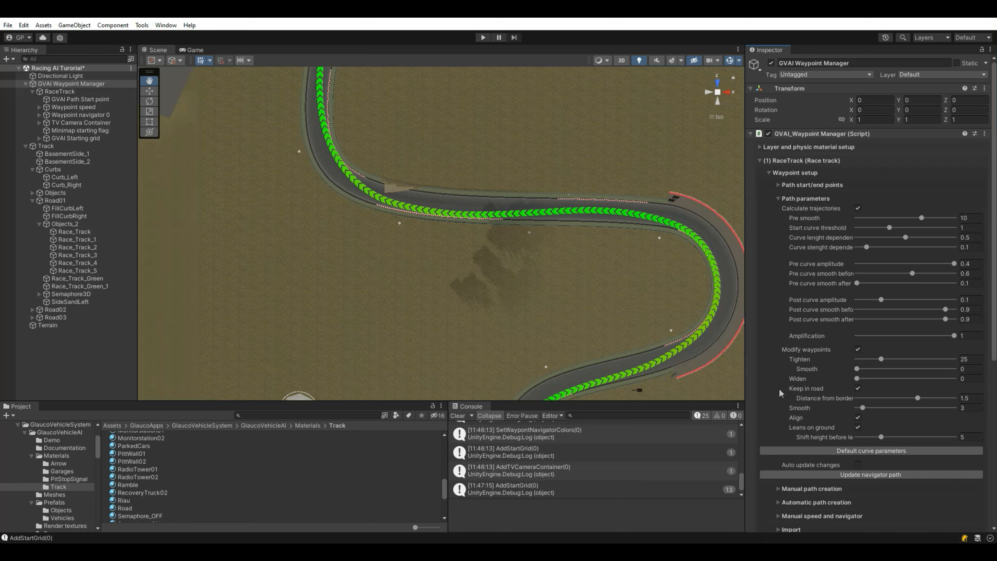
{"action": "left_click_drag", "start_coordinate": [745, 389], "coordinate": [719, 394]}
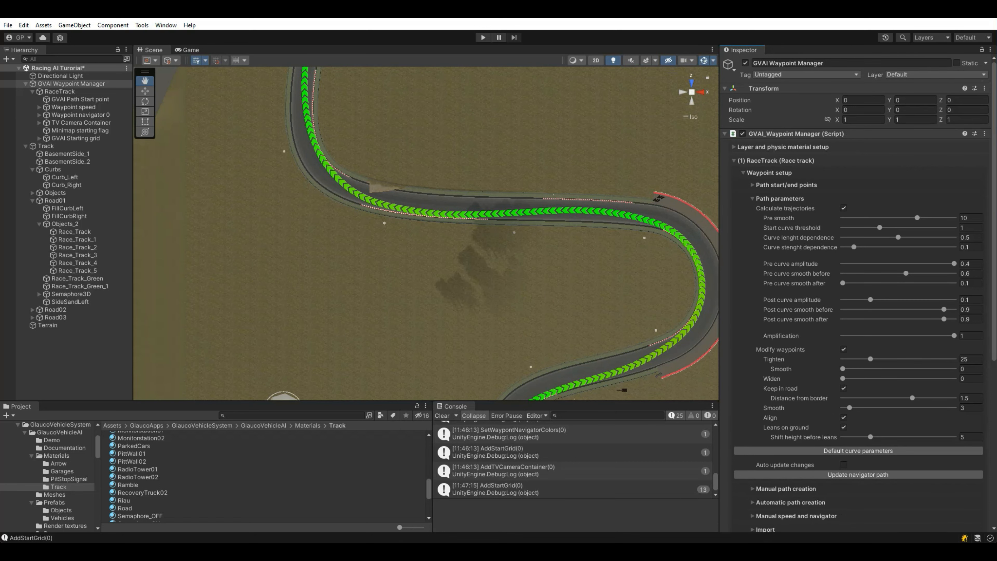
{"action": "left_click", "coordinate": [779, 200]}
{"action": "left_click", "coordinate": [756, 161]}
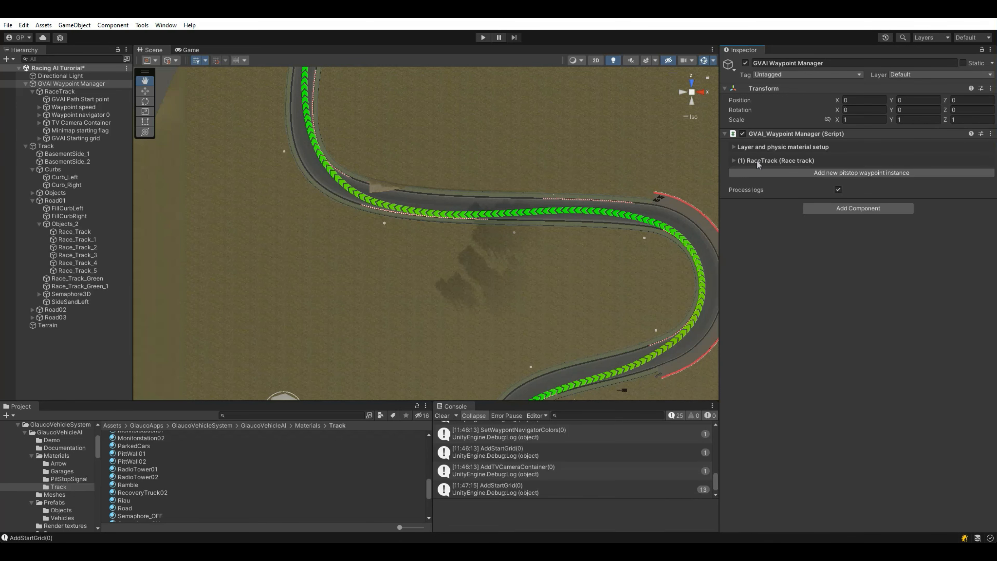
Step: Collapse the hierarchy and add the GVAI Canvas to the scene via Glauco Vehicle System > AI
{"action": "left_click", "coordinate": [25, 83]}
{"action": "left_click", "coordinate": [25, 91]}
{"action": "left_click", "coordinate": [43, 142]}
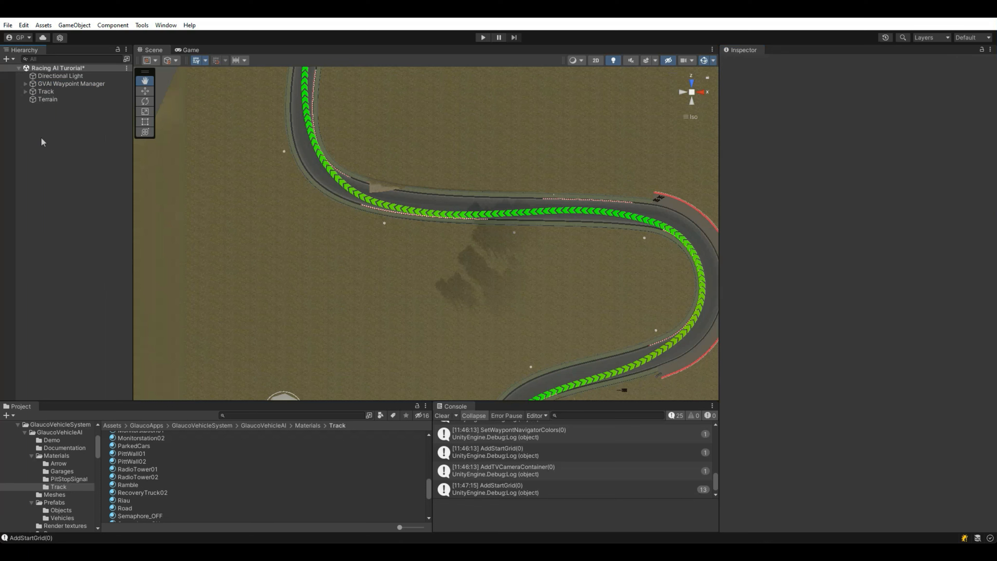
{"action": "left_click", "coordinate": [144, 25]}
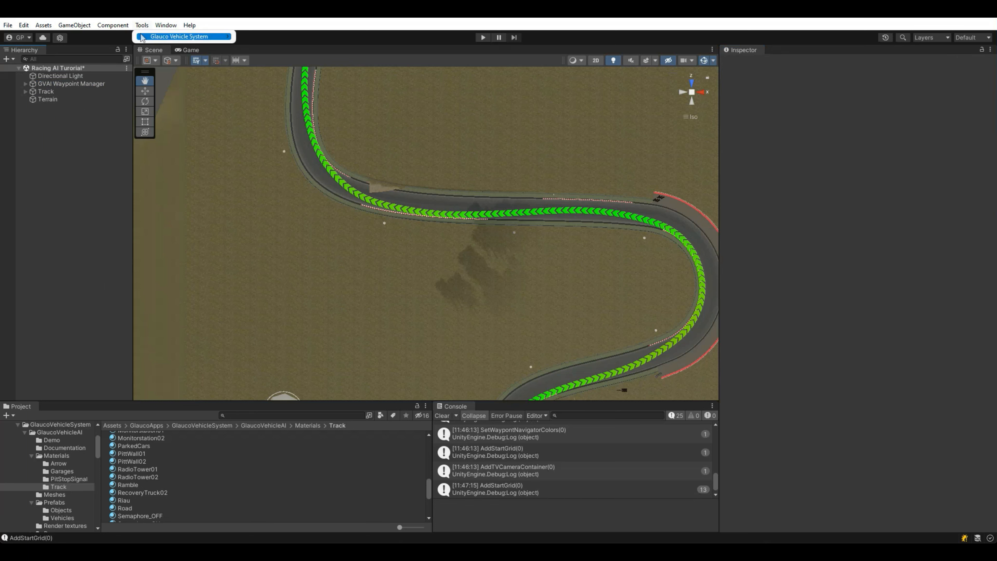
{"action": "mouse_move", "coordinate": [141, 37]}
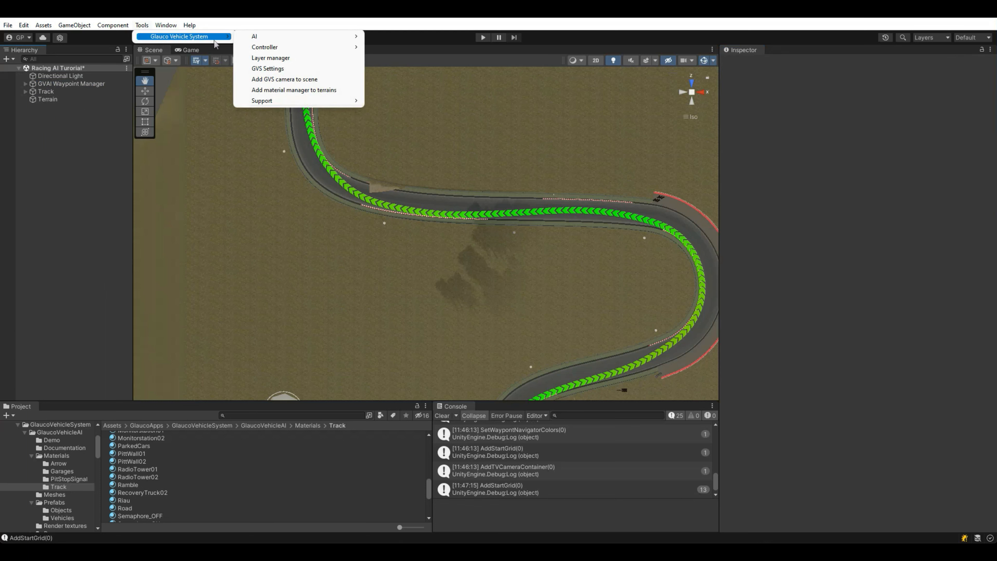
{"action": "mouse_move", "coordinate": [246, 40]}
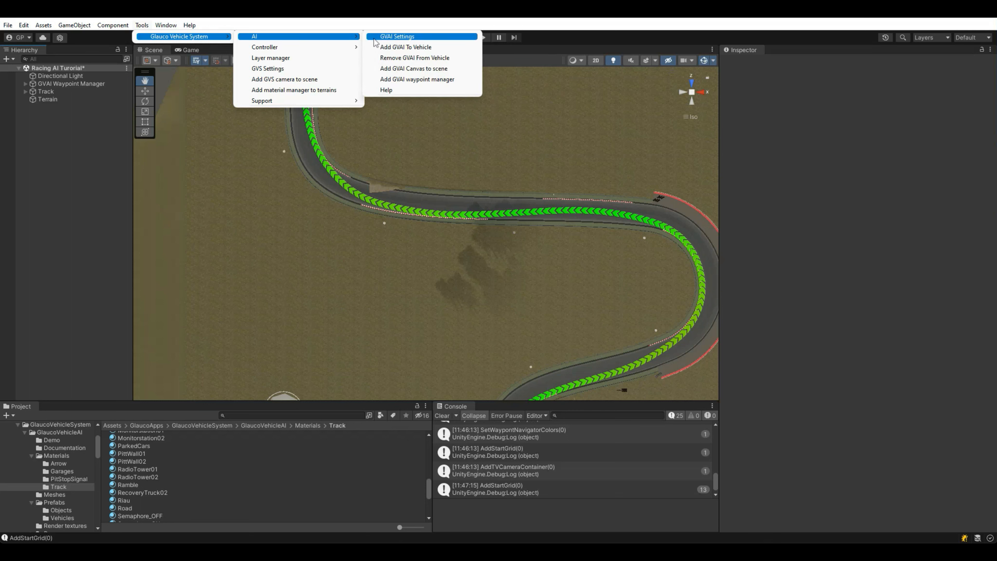
{"action": "left_click", "coordinate": [377, 69]}
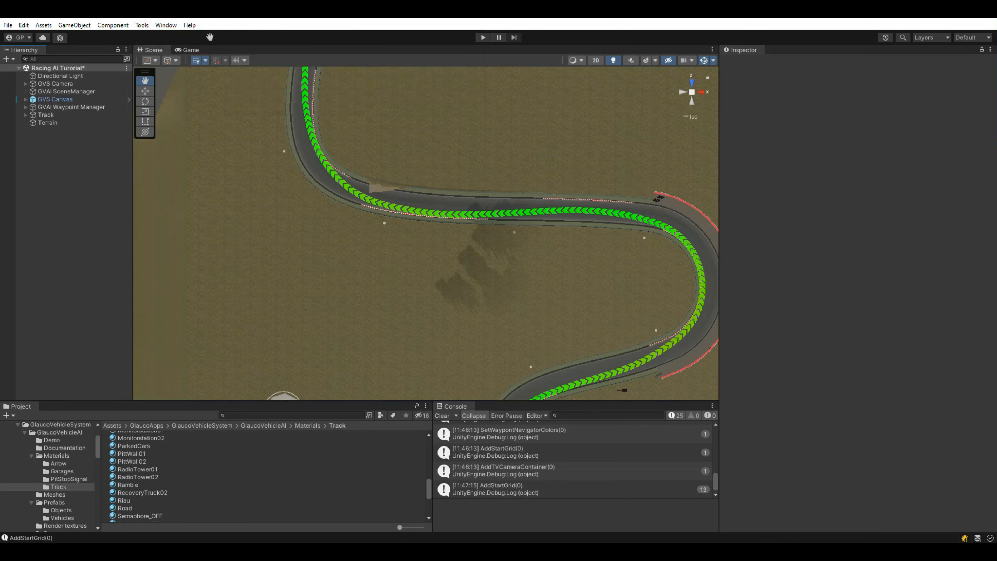
Step: Add the GVC controller canvas to the scene via Glauco Vehicle System > Controller
{"action": "left_click", "coordinate": [143, 25]}
{"action": "mouse_move", "coordinate": [144, 37]}
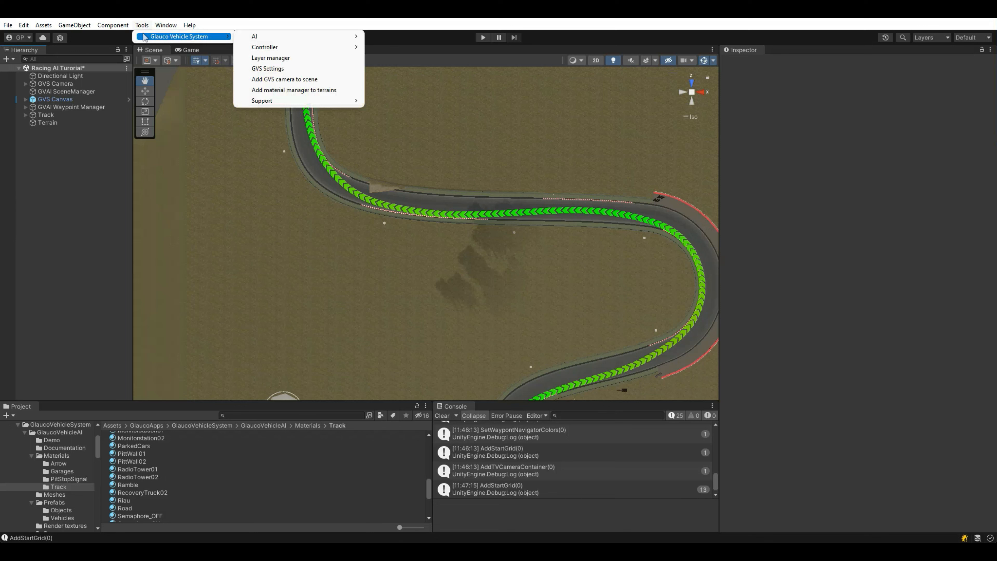
{"action": "mouse_move", "coordinate": [247, 53]}
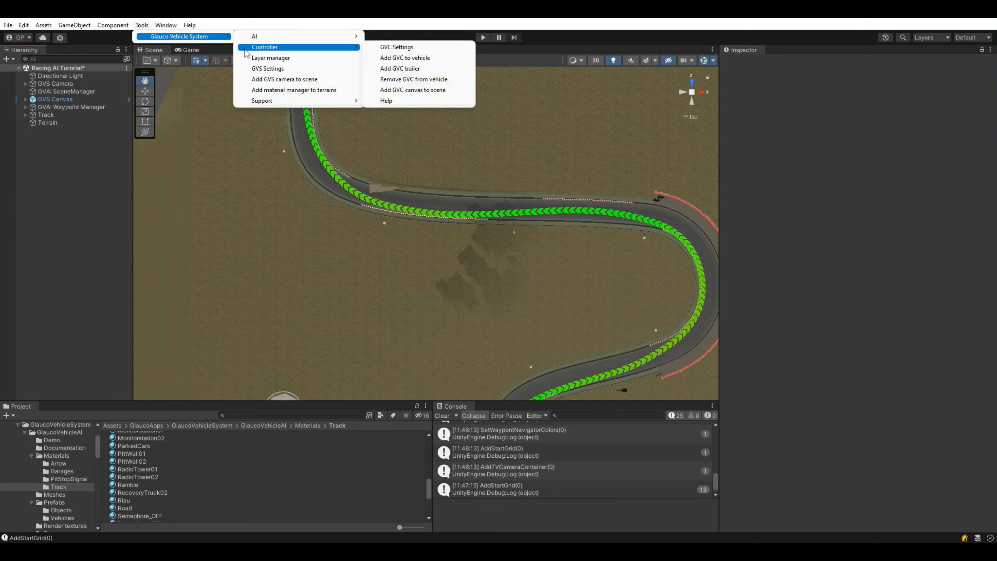
{"action": "left_click", "coordinate": [383, 89]}
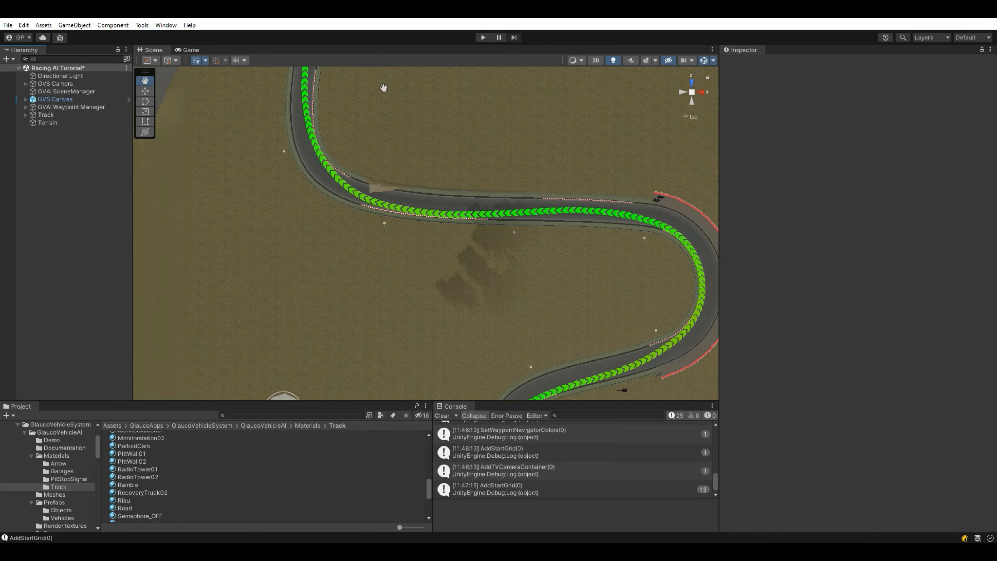
Step: Set the GVAI SceneManager's Number of different vehicles to 1
{"action": "left_click", "coordinate": [79, 92]}
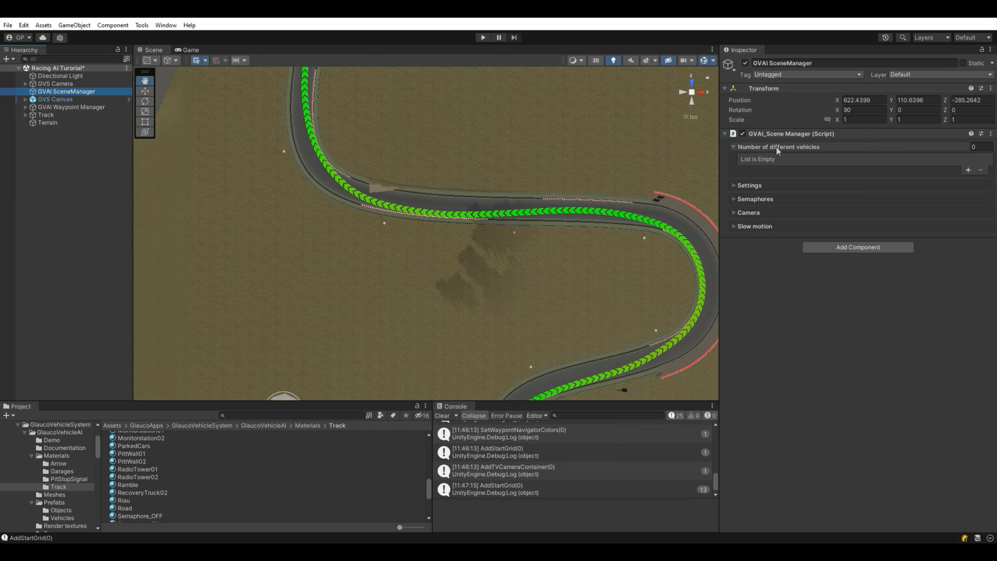
{"action": "left_click", "coordinate": [789, 147]}
{"action": "left_click", "coordinate": [789, 147]}
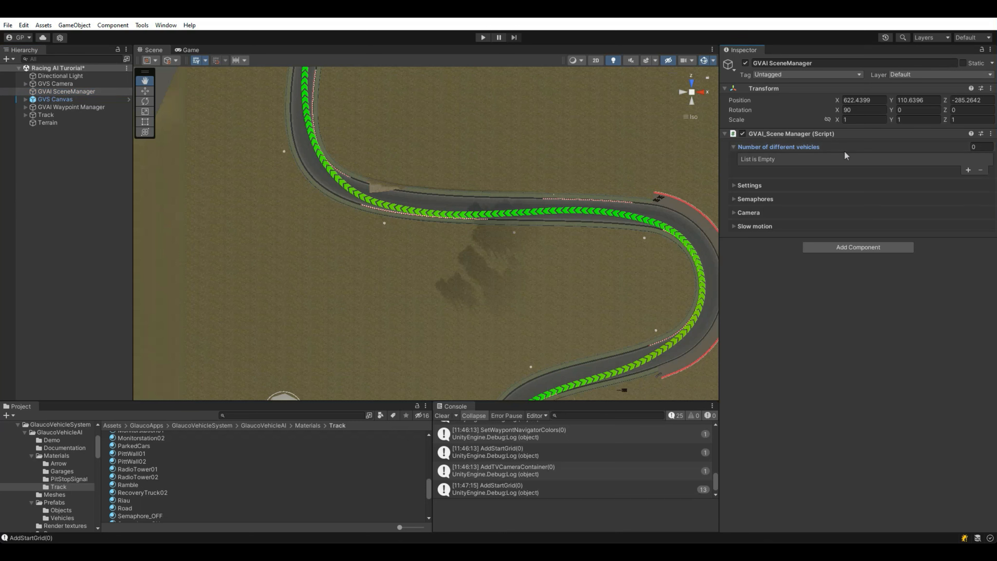
{"action": "left_click", "coordinate": [980, 147]}
{"action": "type", "text": "1"}
{"action": "key", "text": "Return"}
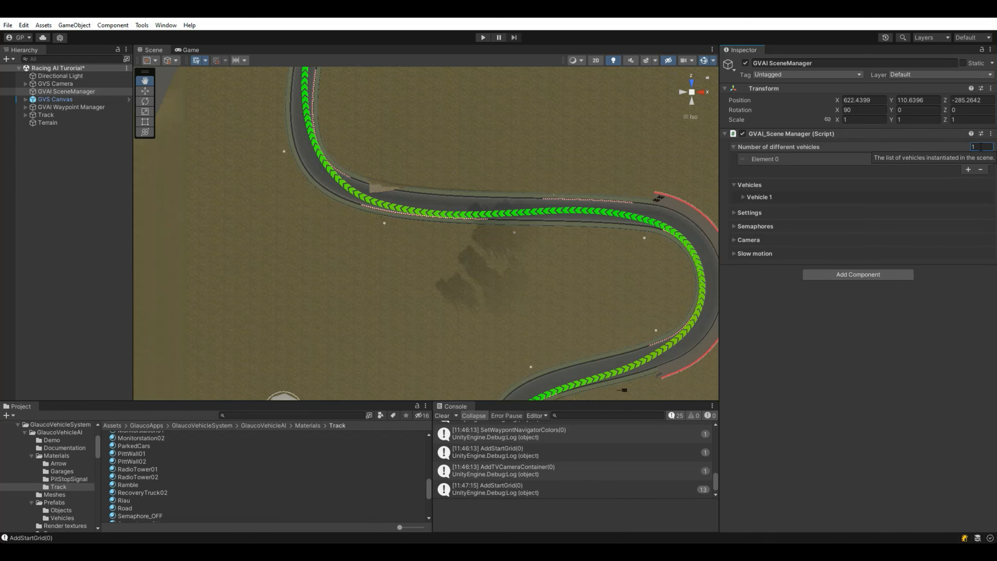
Step: Browse the Project to GlaucoVehicleAI/Prefabs/Vehicles and expand the Vehicle 1 settings
{"action": "left_click_drag", "start_coordinate": [268, 402], "coordinate": [260, 385]}
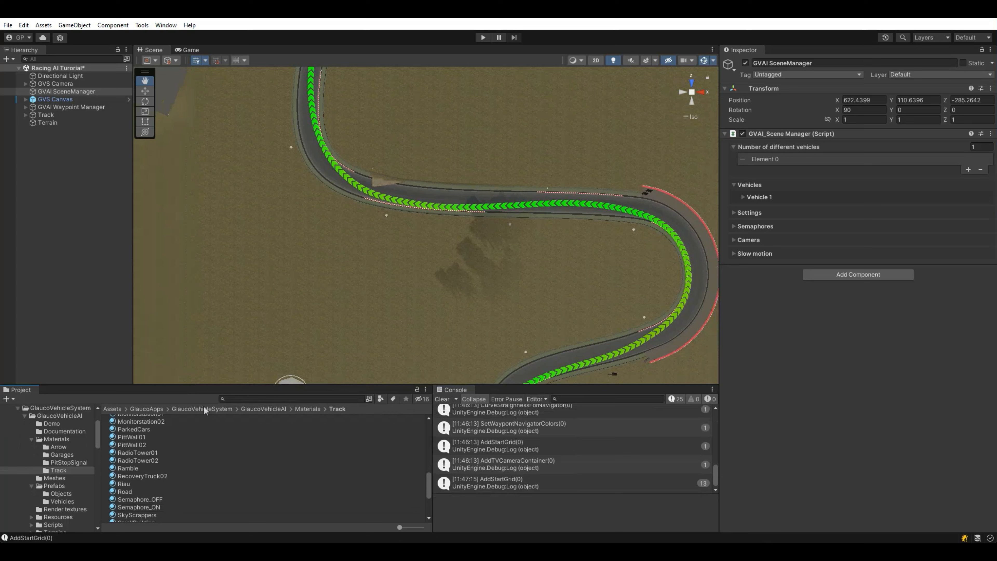
{"action": "left_click", "coordinate": [247, 412]}
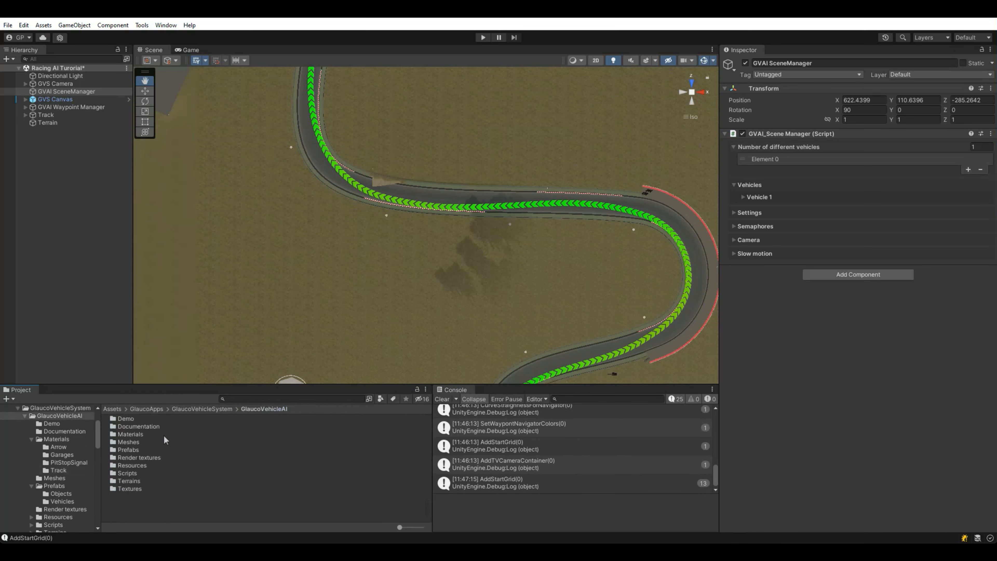
{"action": "double_click", "coordinate": [144, 448]}
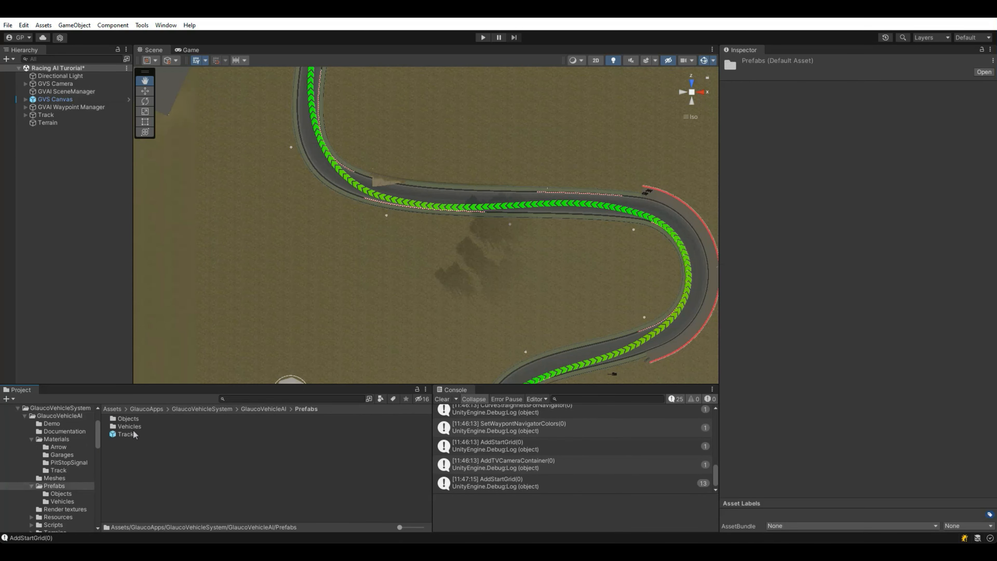
{"action": "double_click", "coordinate": [132, 428]}
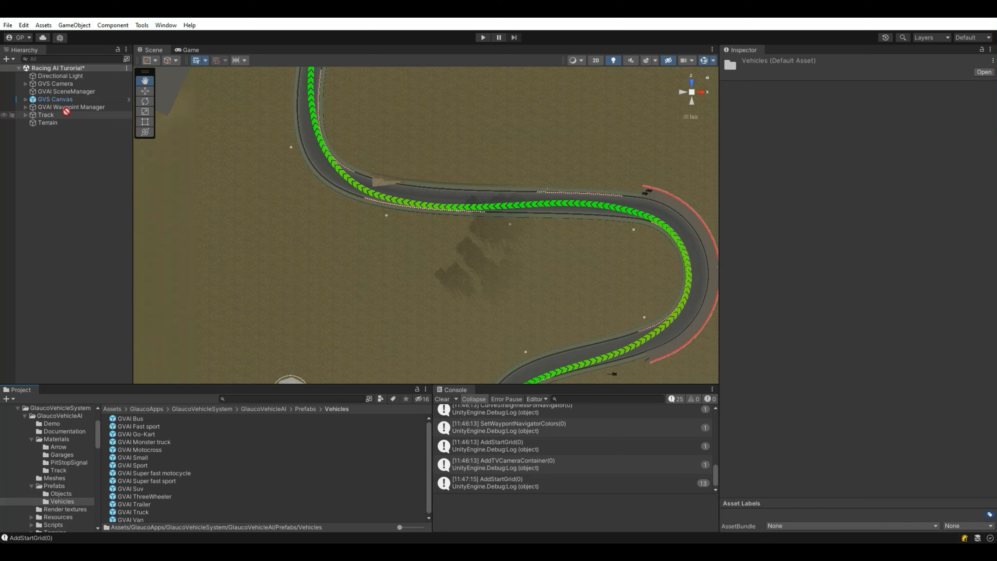
{"action": "left_click", "coordinate": [61, 92]}
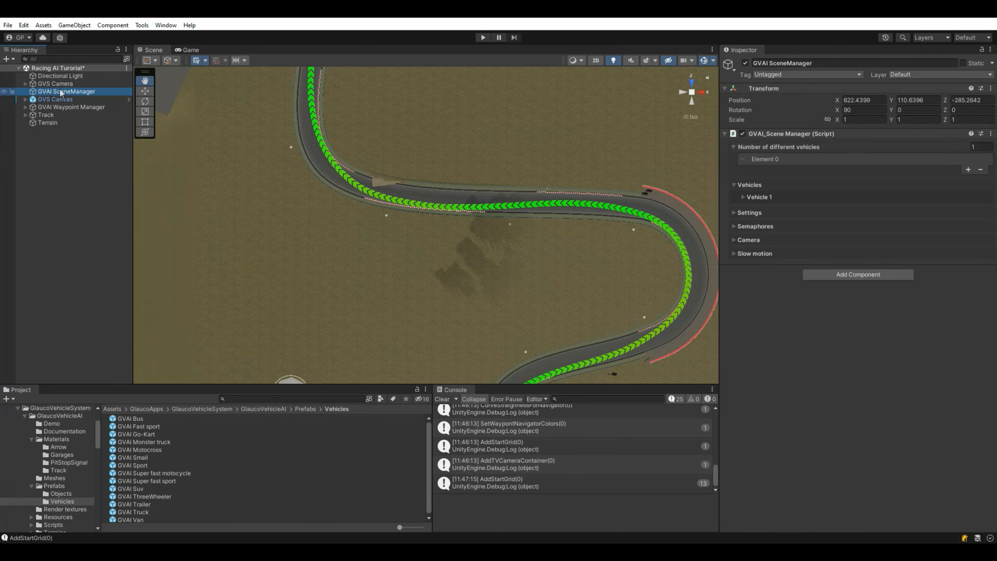
{"action": "left_click_drag", "start_coordinate": [137, 480], "coordinate": [775, 213]}
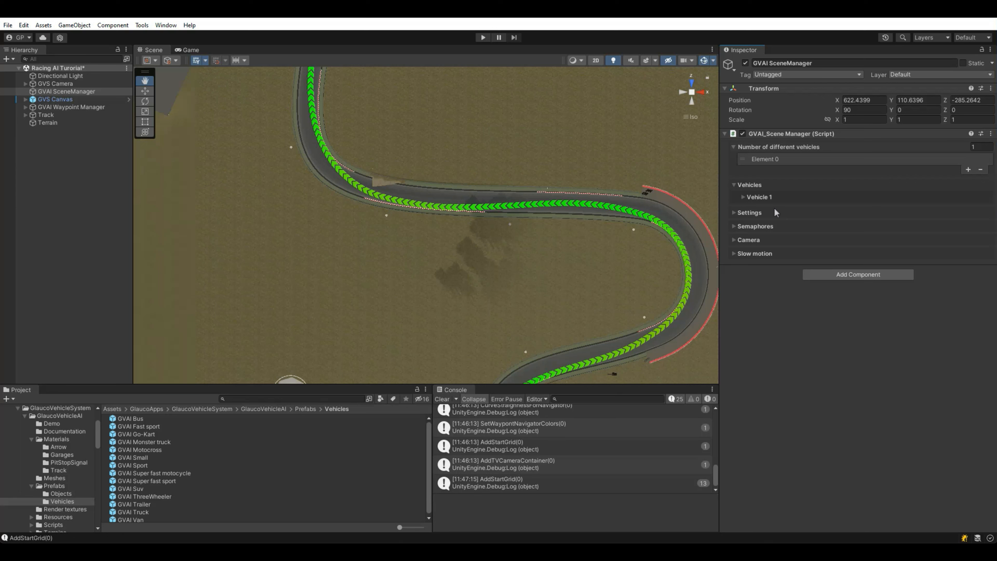
{"action": "left_click", "coordinate": [760, 198]}
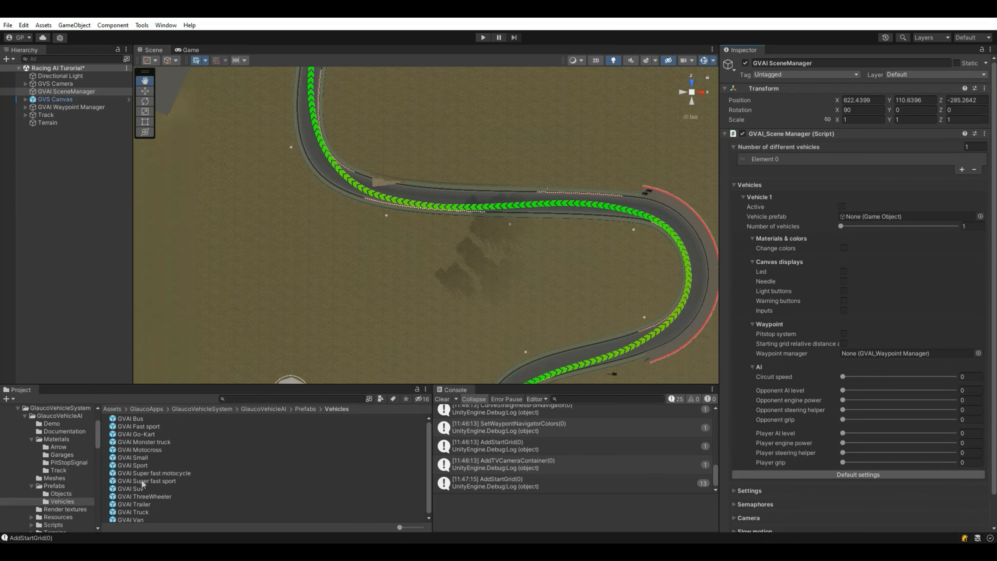
Step: Assign GVAI Super fast sport as Vehicle 1's prefab, activate it, and enable Led and Inputs displays
{"action": "left_click_drag", "start_coordinate": [143, 481], "coordinate": [870, 217]}
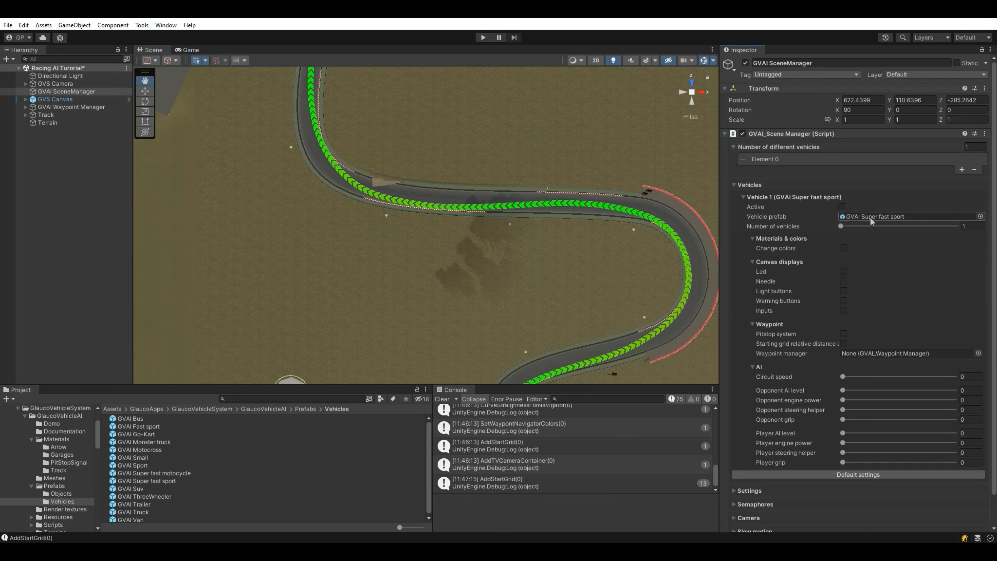
{"action": "left_click", "coordinate": [841, 207]}
{"action": "left_click", "coordinate": [843, 272]}
{"action": "left_click", "coordinate": [844, 310]}
Step: Set Vehicle 1's Circuit speed to 1 and Opponent AI level to 0.9
{"action": "left_click", "coordinate": [973, 377]}
{"action": "type", "text": "1"}
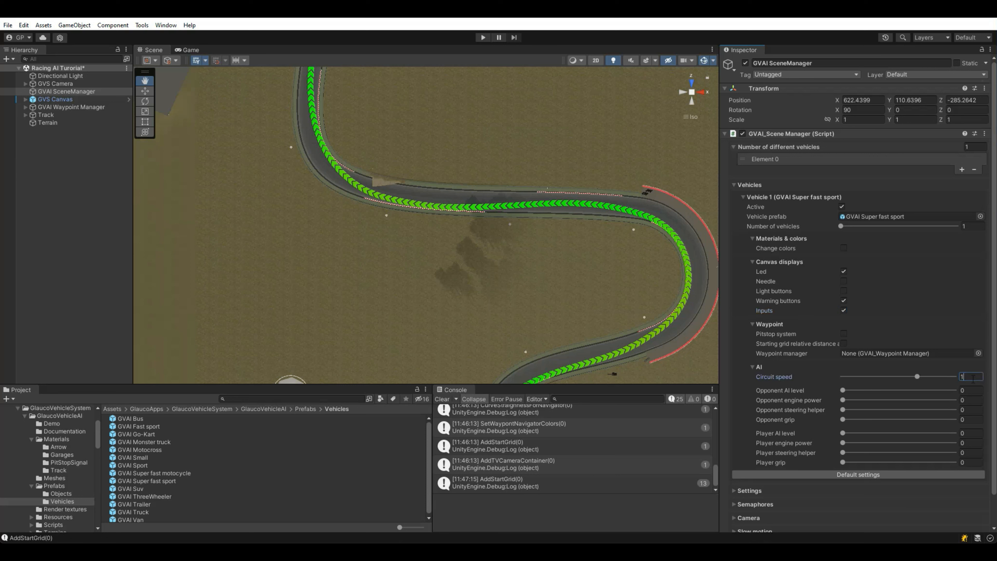
{"action": "key", "text": "Tab"}
{"action": "type", "text": "0.9"}
{"action": "key", "text": "Tab"}
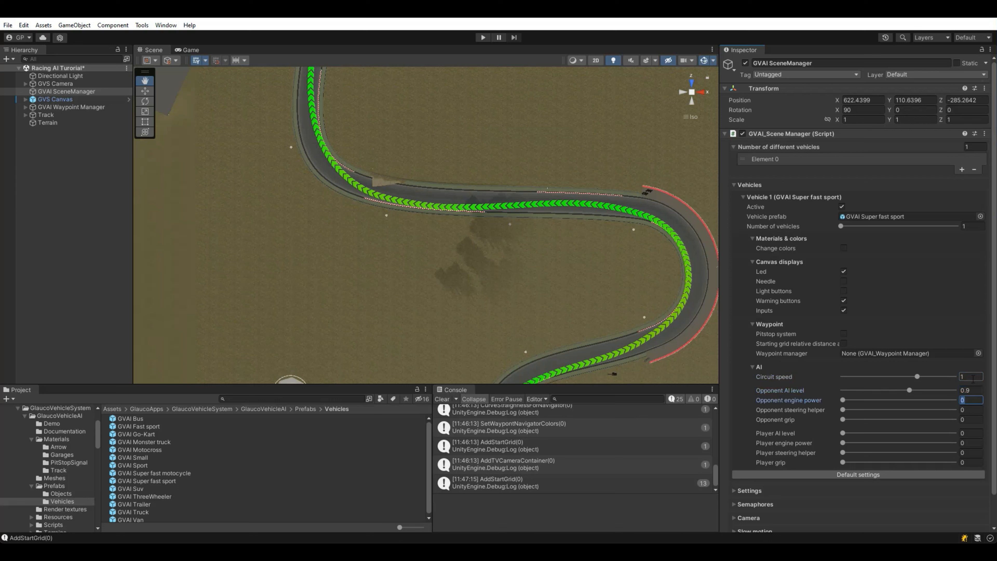
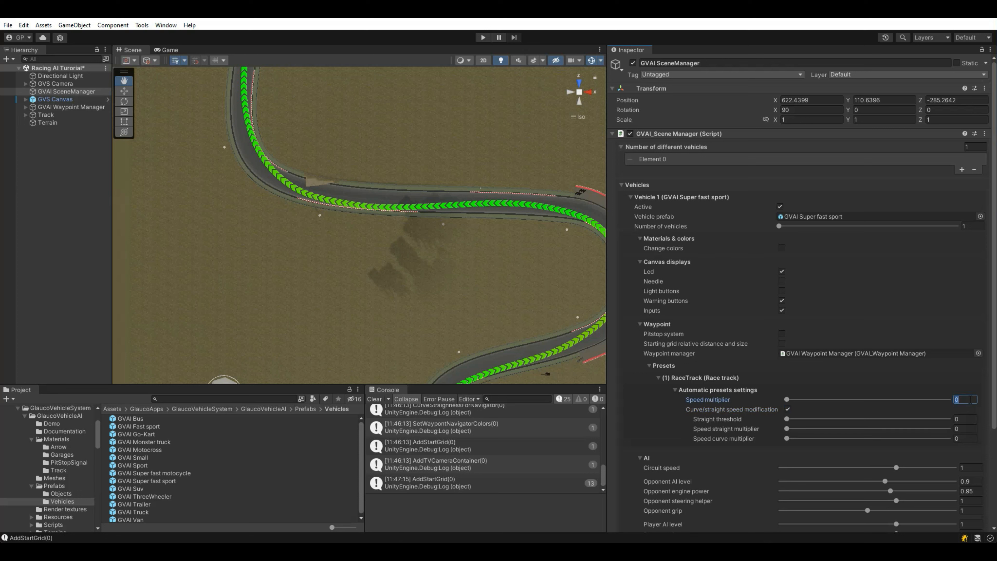
Step: Enter 1, 0.65, 1.3 and 1.1 in the Automatic presets speed fields, then widen the Scene view
{"action": "type", "text": "1"}
{"action": "left_click", "coordinate": [970, 419]}
{"action": "type", "text": "0.65"}
{"action": "left_click", "coordinate": [965, 428]}
{"action": "type", "text": "1.3"}
{"action": "left_click", "coordinate": [965, 437]}
{"action": "type", "text": "1.1"}
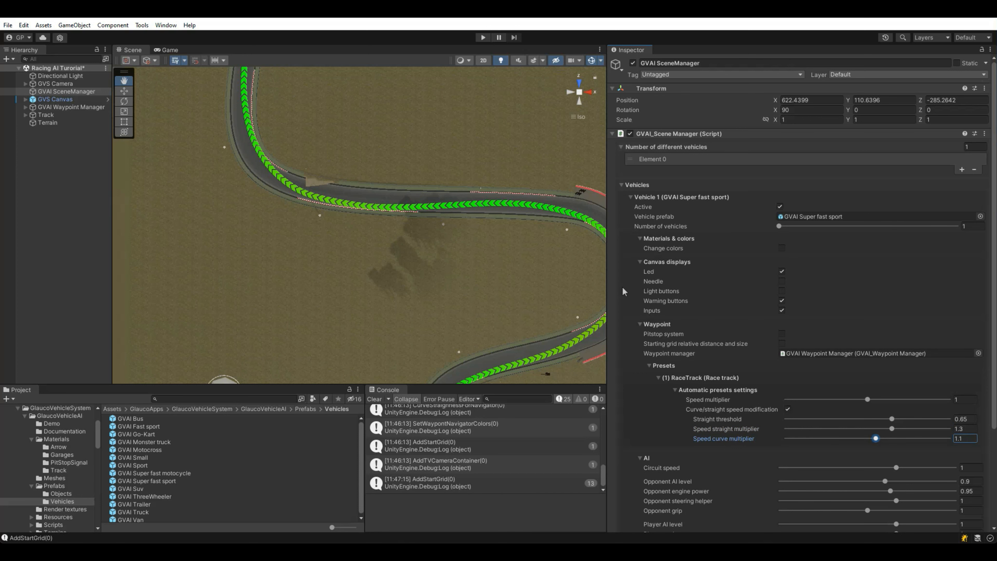
{"action": "left_click_drag", "start_coordinate": [606, 290], "coordinate": [657, 291]}
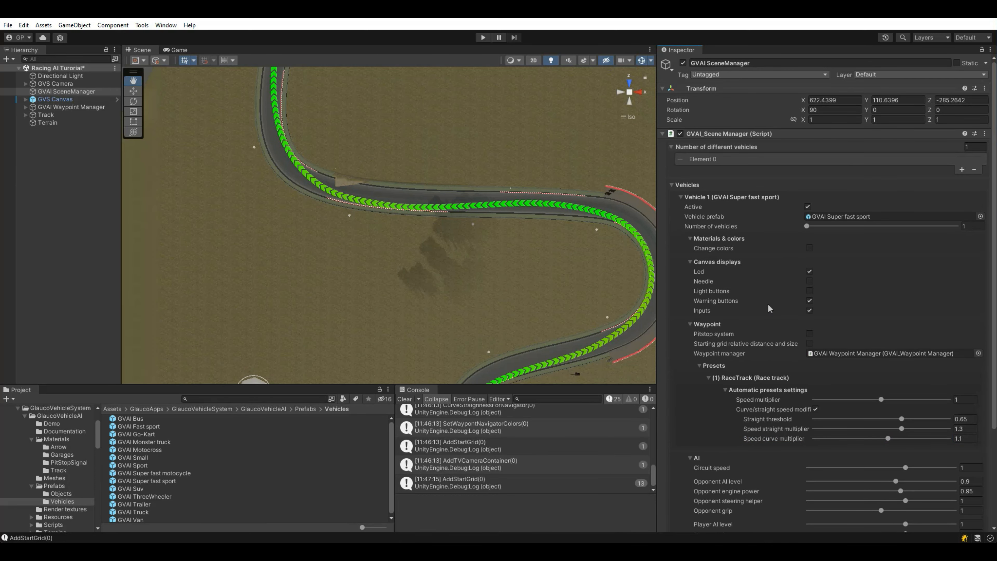
Step: Set Number of vehicles to 8 in the scene manager
{"action": "left_click", "coordinate": [720, 227]}
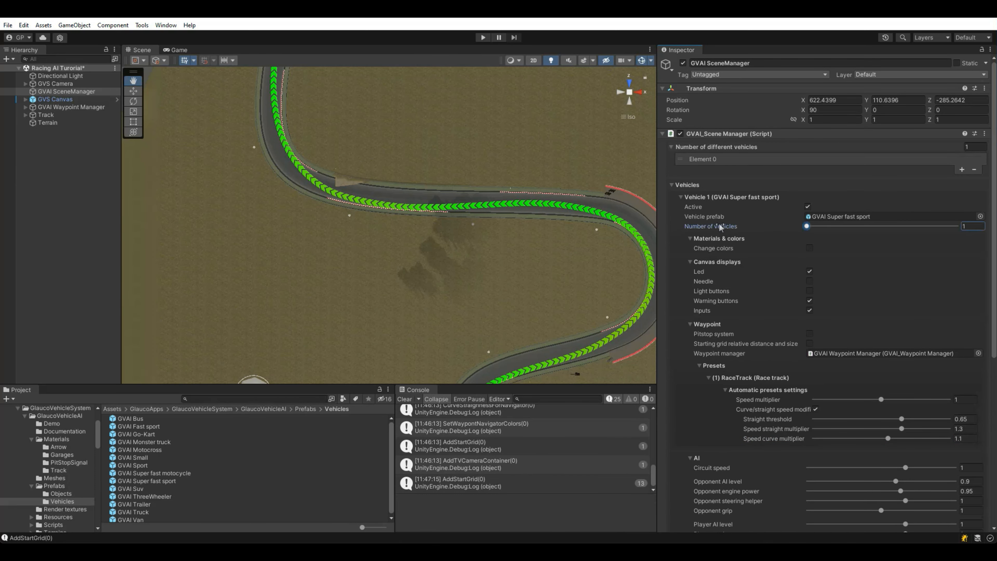
{"action": "left_click", "coordinate": [972, 228]}
{"action": "type", "text": "8"}
{"action": "scroll", "coordinate": [994, 246], "scroll_direction": "down", "scroll_amount": 10}
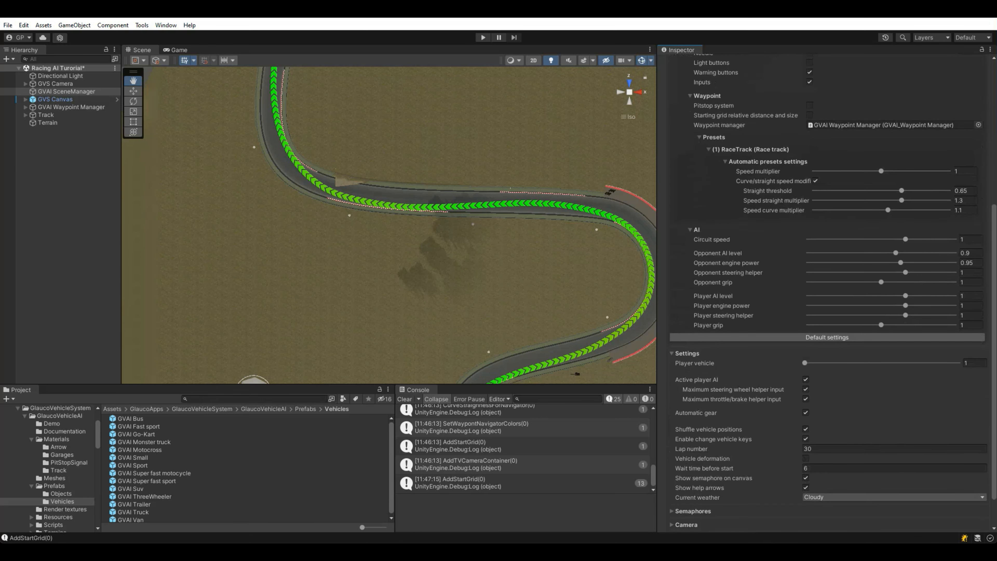
Step: Make vehicle 8 the player's car and expand the Semaphores settings
{"action": "type", "text": "8"}
{"action": "scroll", "coordinate": [995, 381], "scroll_direction": "down", "scroll_amount": 3}
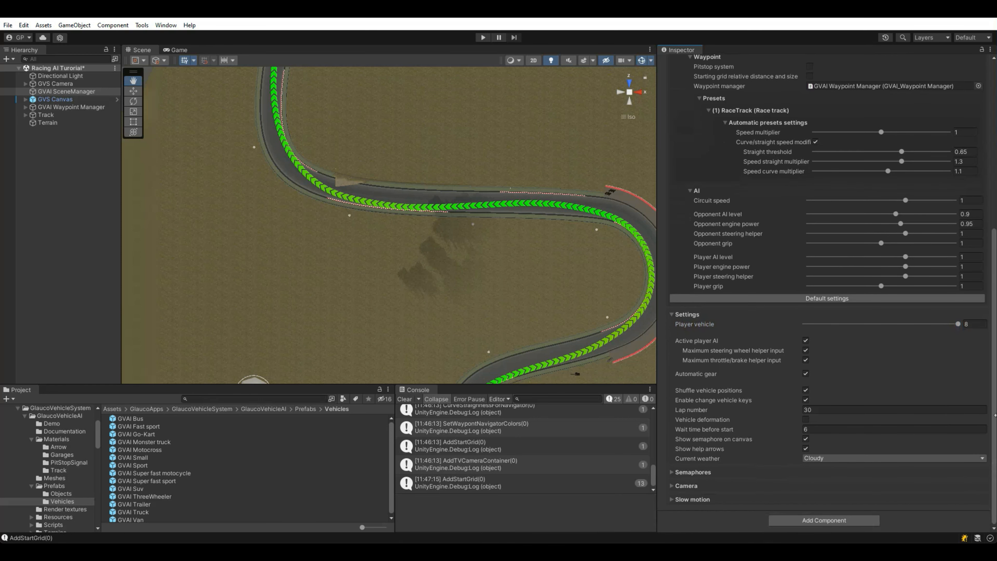
{"action": "left_click", "coordinate": [692, 411]}
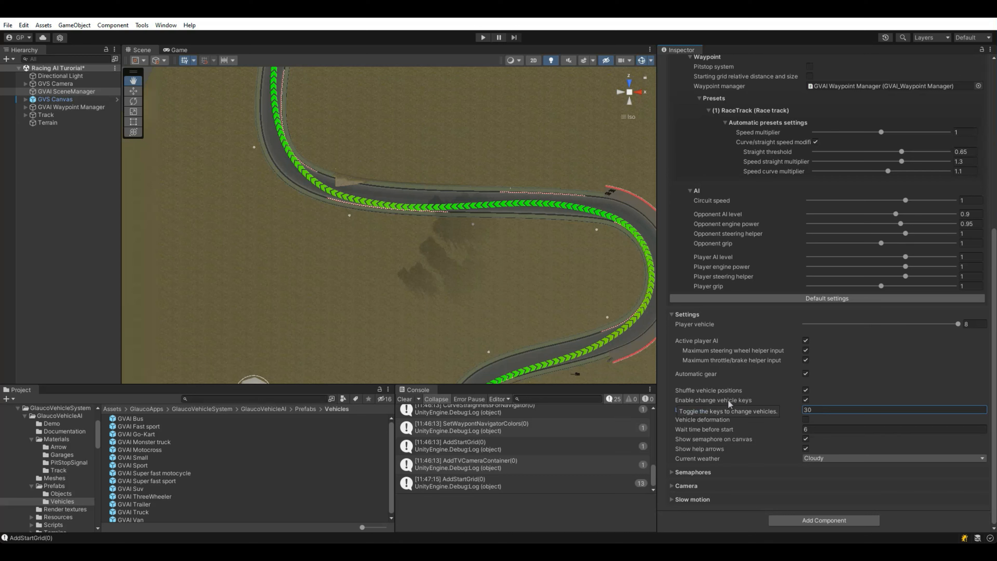
{"action": "left_click", "coordinate": [711, 391]}
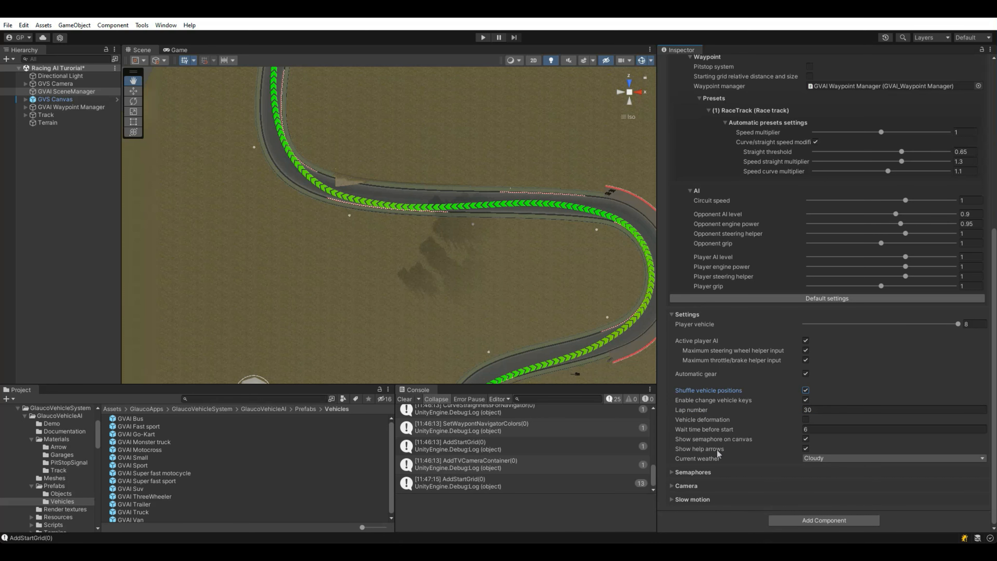
{"action": "left_click", "coordinate": [699, 473]}
{"action": "scroll", "coordinate": [724, 417], "scroll_direction": "down", "scroll_amount": 5}
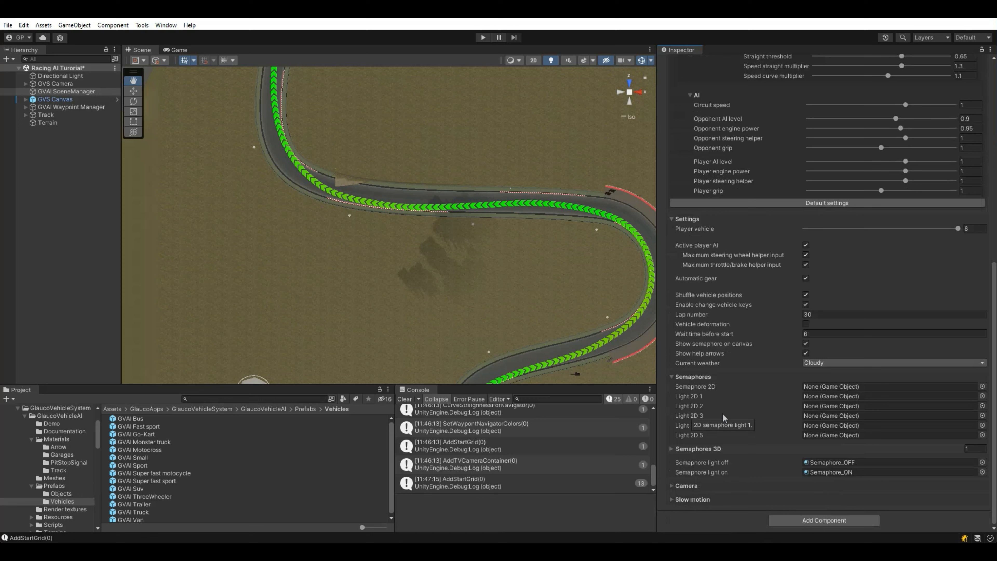
Step: Assign MainCanvas's Semaphore2D object to the Semaphore 2D slot
{"action": "left_click", "coordinate": [696, 386]}
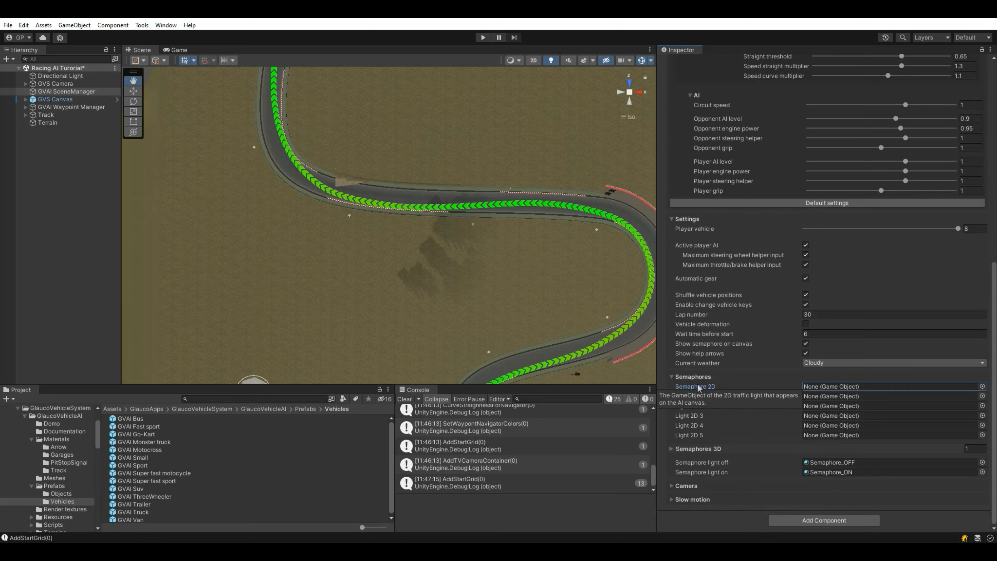
{"action": "left_click", "coordinate": [26, 101]}
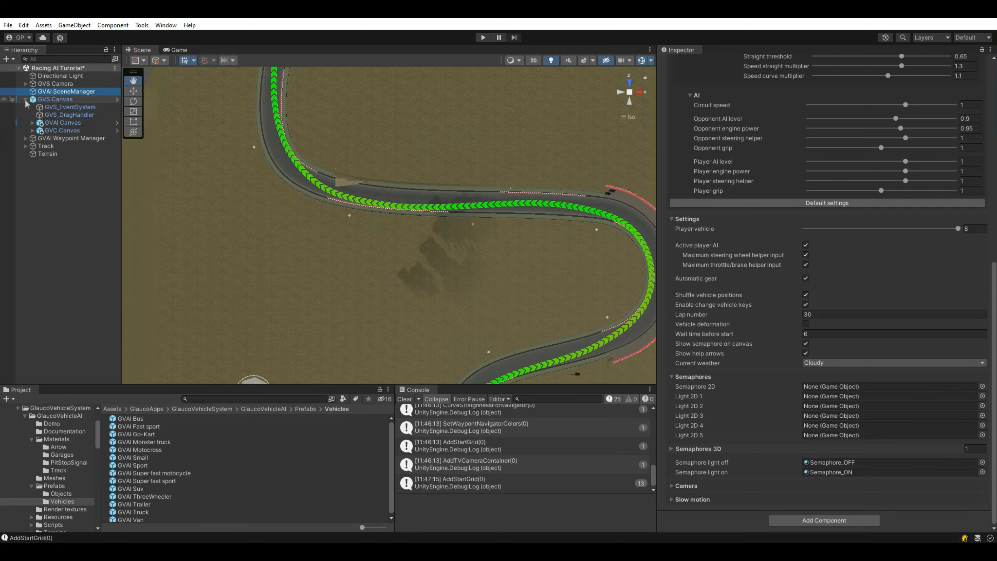
{"action": "left_click", "coordinate": [32, 123]}
{"action": "left_click", "coordinate": [39, 146]}
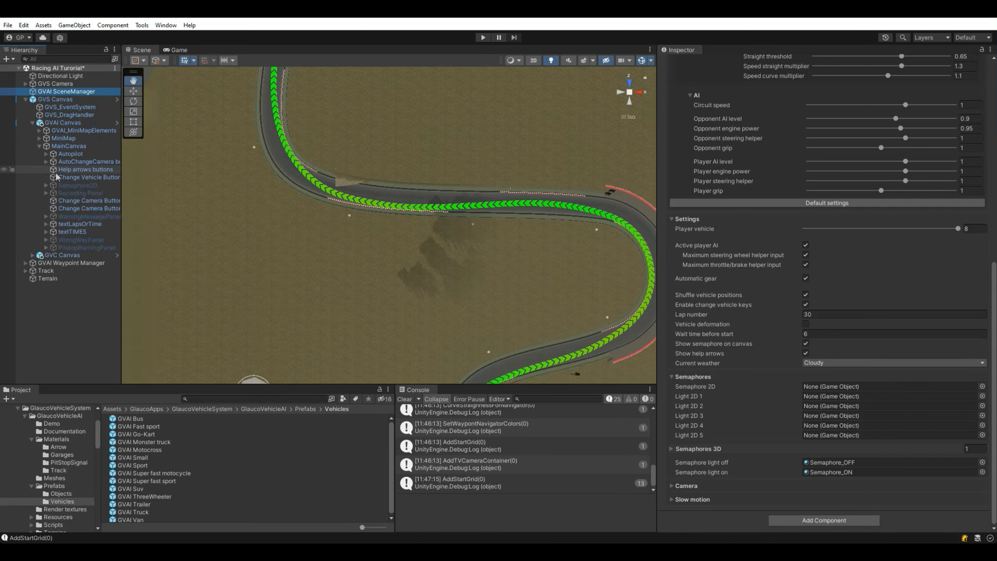
{"action": "left_click_drag", "start_coordinate": [121, 185], "coordinate": [156, 185]}
{"action": "left_click_drag", "start_coordinate": [77, 185], "coordinate": [811, 387]}
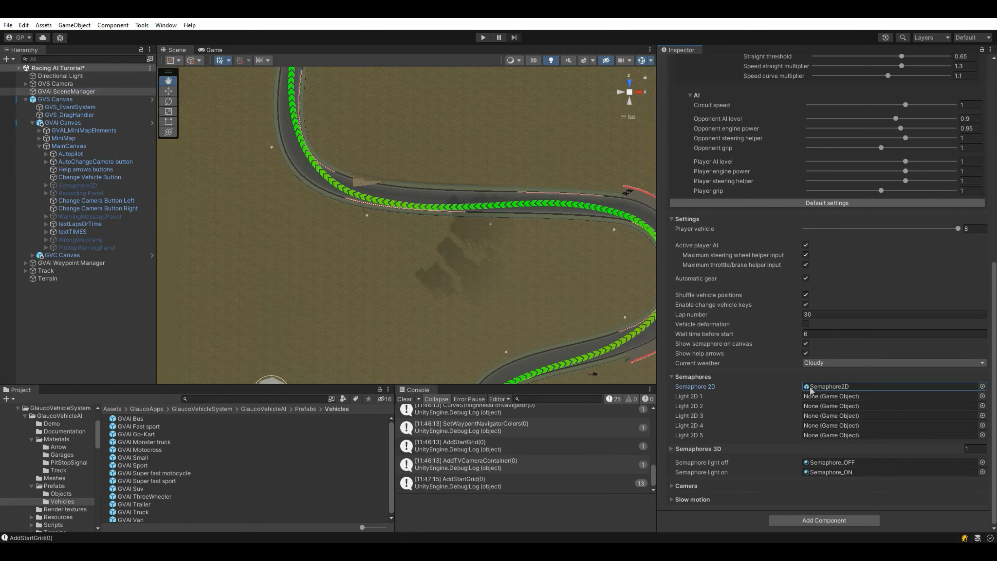
Step: Fill the Light 2D slots with Semaphore2D's child lights in order
{"action": "left_click", "coordinate": [46, 185]}
{"action": "left_click_drag", "start_coordinate": [74, 200], "coordinate": [810, 405]}
{"action": "left_click_drag", "start_coordinate": [708, 429], "coordinate": [810, 415]}
{"action": "left_click_drag", "start_coordinate": [80, 225], "coordinate": [813, 435]}
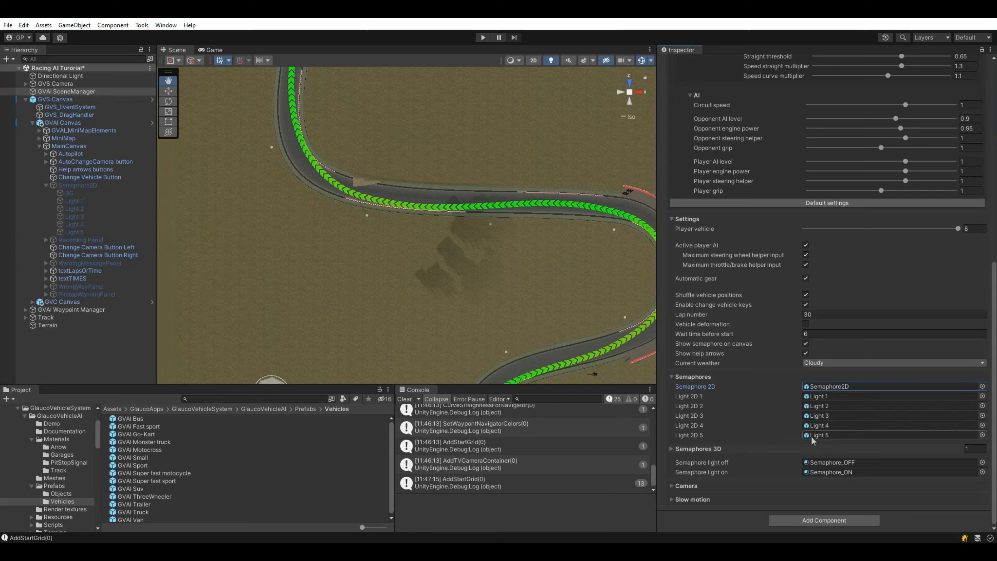
Step: Switch to perspective and frame the RaceTrack's GVAI Path Start point, looking along the track
{"action": "left_click", "coordinate": [630, 93]}
{"action": "left_click", "coordinate": [26, 309]}
{"action": "left_click", "coordinate": [33, 318]}
{"action": "double_click", "coordinate": [78, 325]}
{"action": "left_click_drag", "start_coordinate": [302, 324], "coordinate": [502, 301], "text": "alt"}
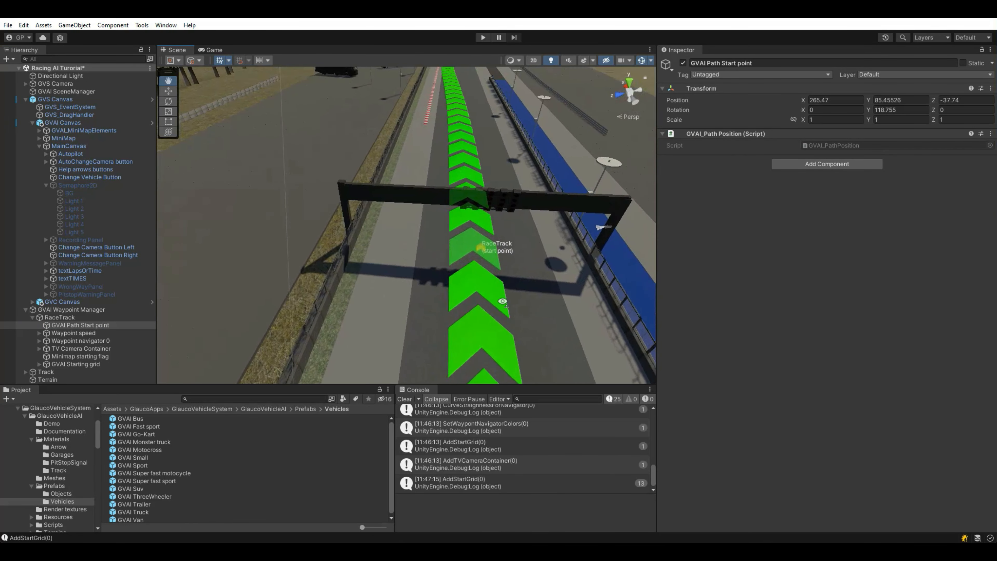
Step: Identify the start-line gantry as Semaphore3D in the Hierarchy and fold away GVS Canvas
{"action": "left_click", "coordinate": [359, 192]}
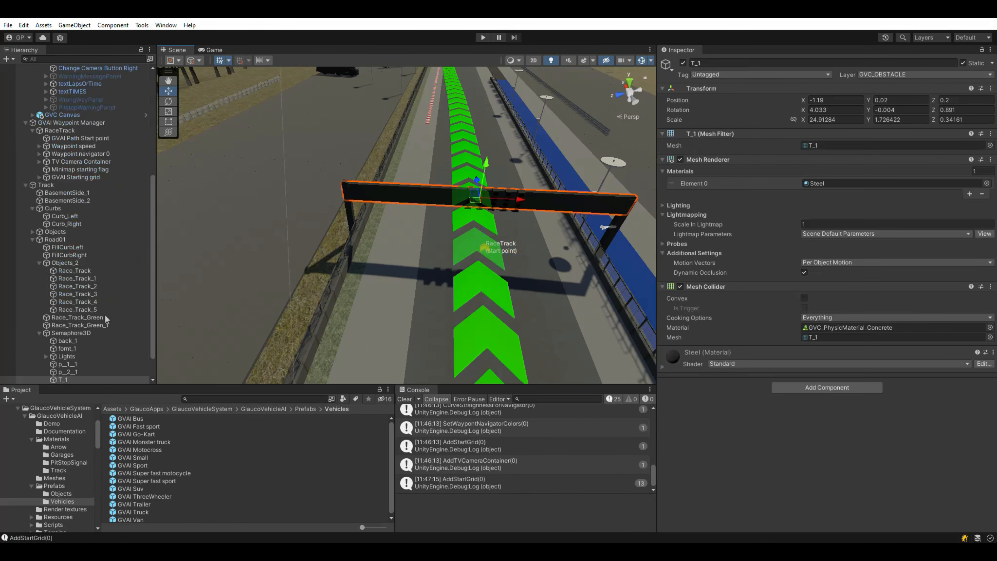
{"action": "left_click", "coordinate": [71, 333]}
{"action": "scroll", "coordinate": [59, 236], "scroll_direction": "up", "scroll_amount": 10}
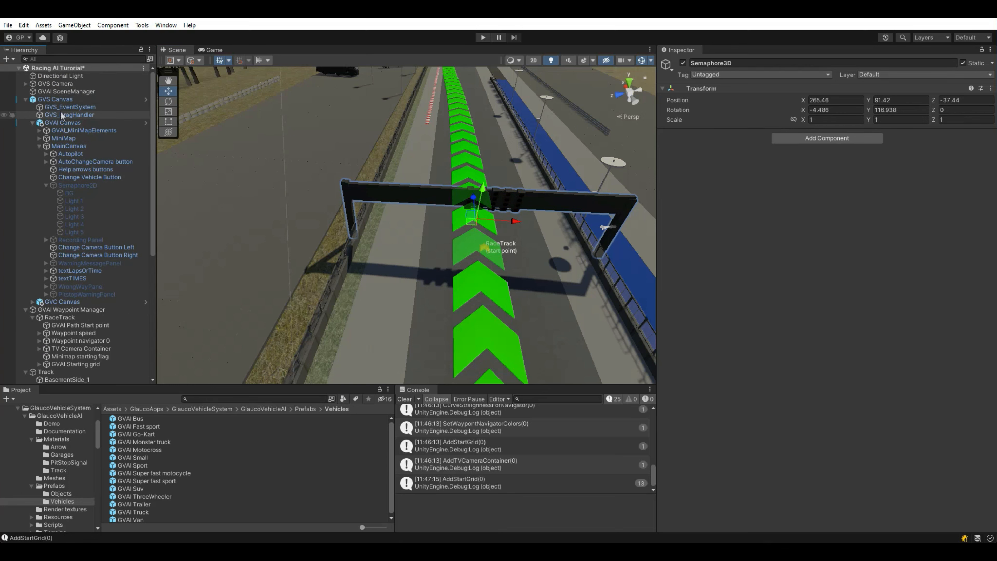
{"action": "left_click", "coordinate": [25, 100]}
{"action": "scroll", "coordinate": [67, 90], "scroll_direction": "down", "scroll_amount": 1}
Step: Add Semaphore3D to GVAI SceneManager's Semaphores 3D list
{"action": "left_click", "coordinate": [66, 75]}
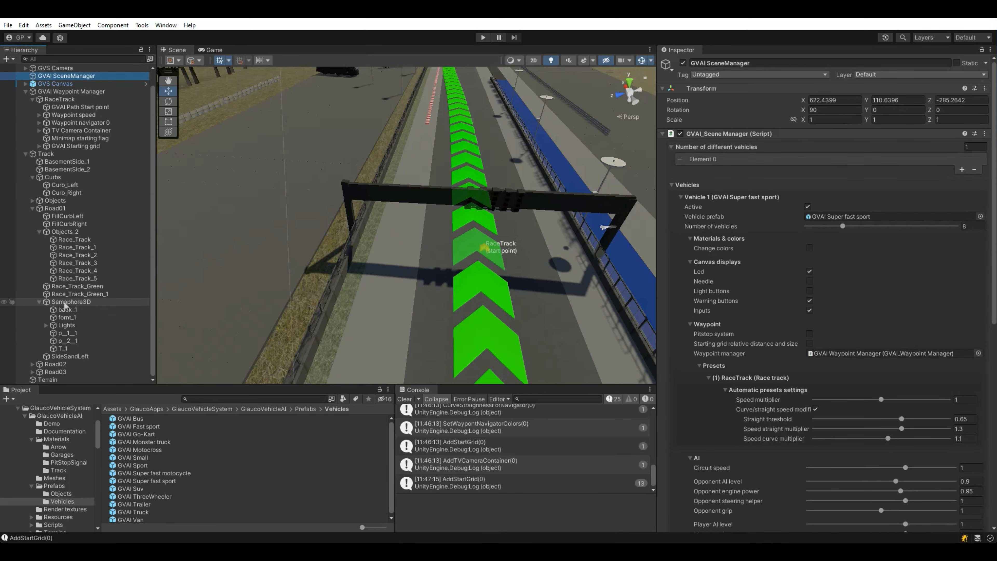
{"action": "scroll", "coordinate": [691, 377], "scroll_direction": "down", "scroll_amount": 10}
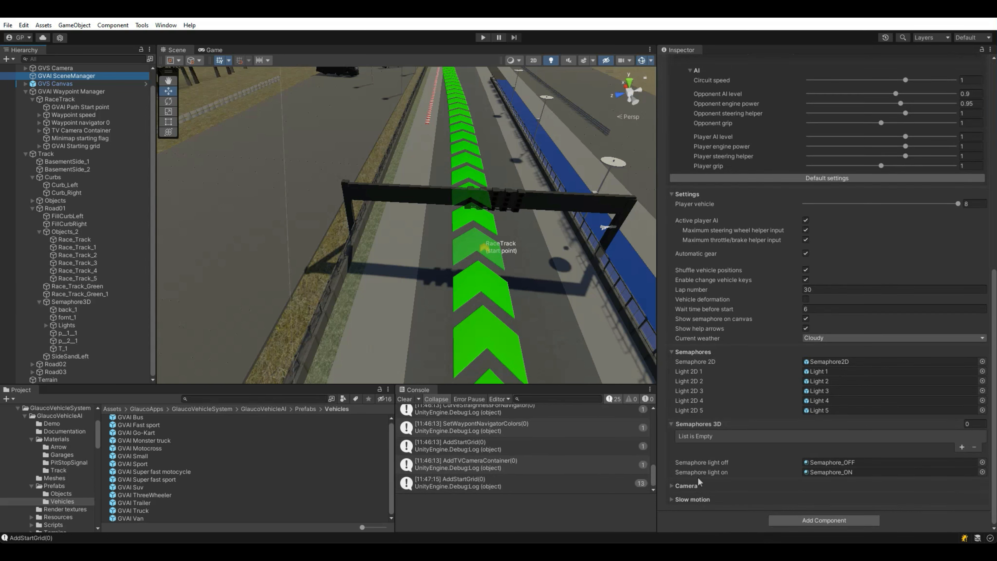
{"action": "scroll", "coordinate": [697, 430], "scroll_direction": "up", "scroll_amount": 1}
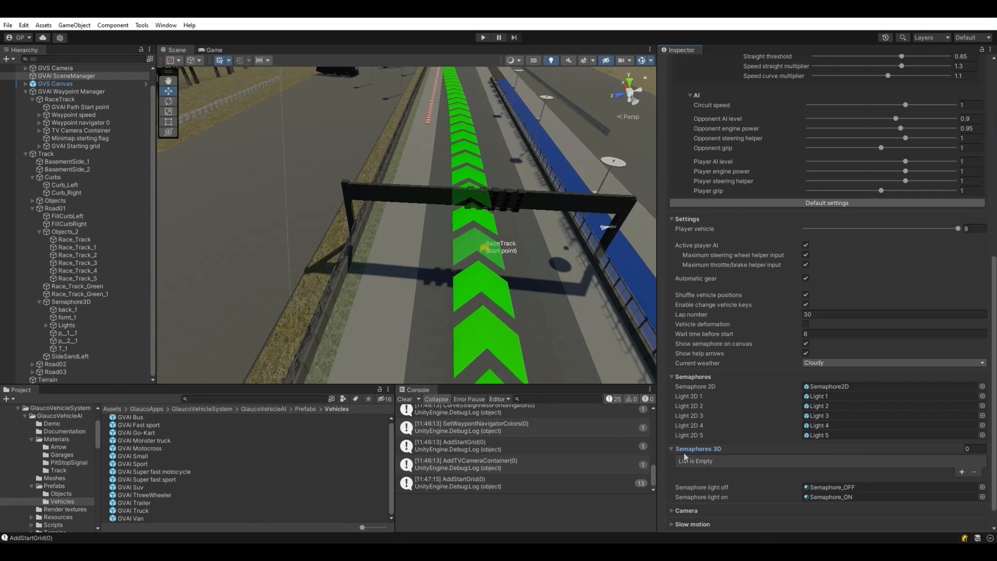
{"action": "left_click_drag", "start_coordinate": [739, 466], "coordinate": [758, 450]}
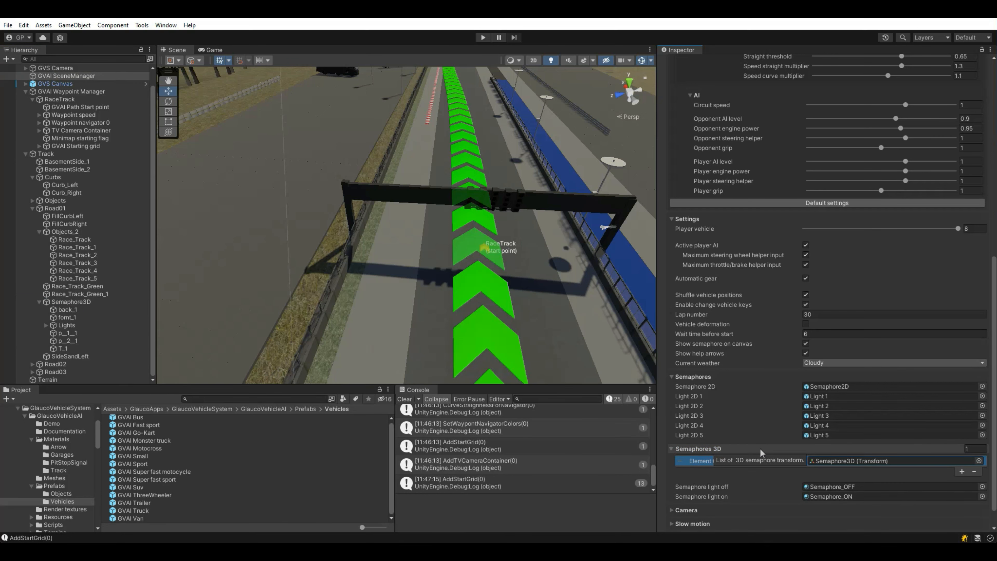
{"action": "scroll", "coordinate": [760, 452], "scroll_direction": "down", "scroll_amount": 1}
{"action": "scroll", "coordinate": [726, 314], "scroll_direction": "up", "scroll_amount": 16}
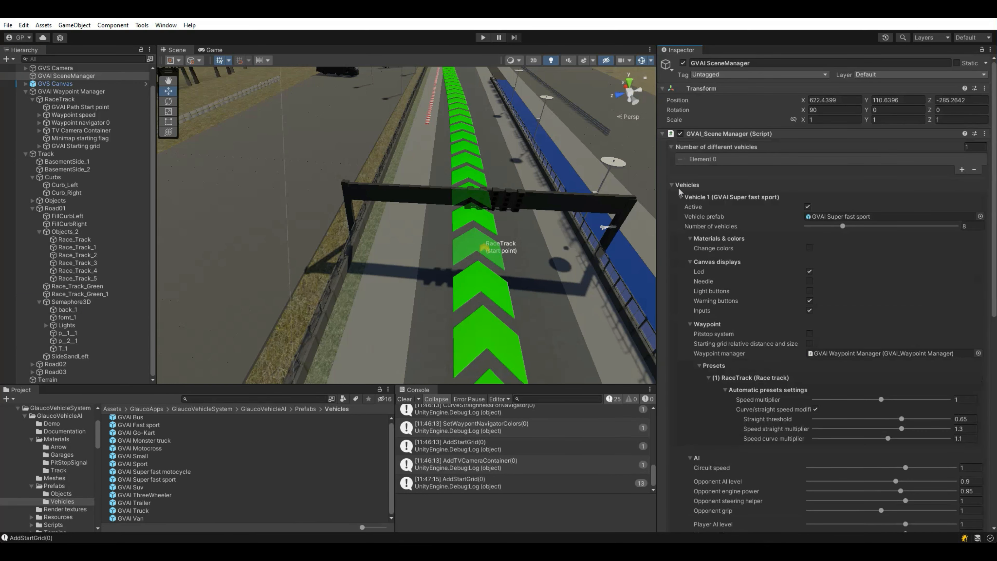
Step: Fold the Vehicles, Settings and Semaphores sections, enlarge the Scene view and clear the Console
{"action": "left_click", "coordinate": [679, 185]}
{"action": "left_click", "coordinate": [679, 198]}
{"action": "left_click", "coordinate": [683, 212]}
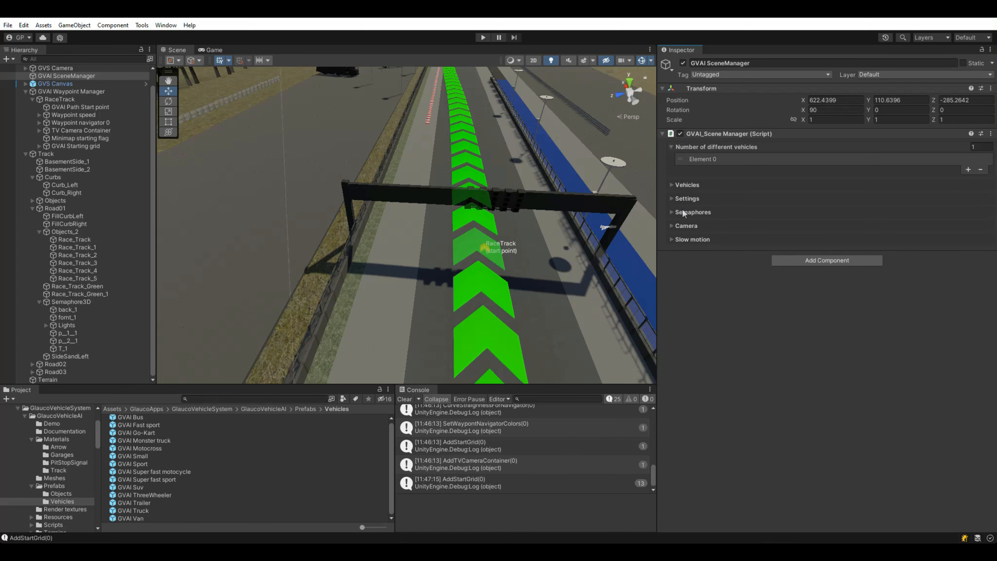
{"action": "left_click_drag", "start_coordinate": [658, 262], "coordinate": [767, 261]}
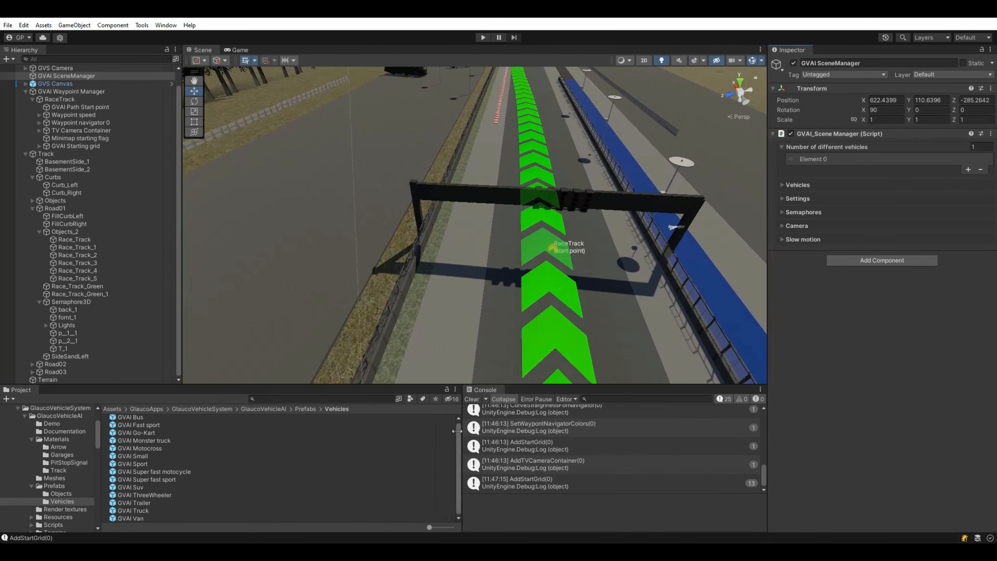
{"action": "left_click", "coordinate": [476, 401]}
{"action": "left_click_drag", "start_coordinate": [180, 269], "coordinate": [130, 269]}
Step: Turn off Gizmos to hide the waypoint arrows and show only Vehicle preset and AI values
{"action": "left_click", "coordinate": [752, 60]}
{"action": "right_click_drag", "start_coordinate": [506, 225], "coordinate": [400, 139]}
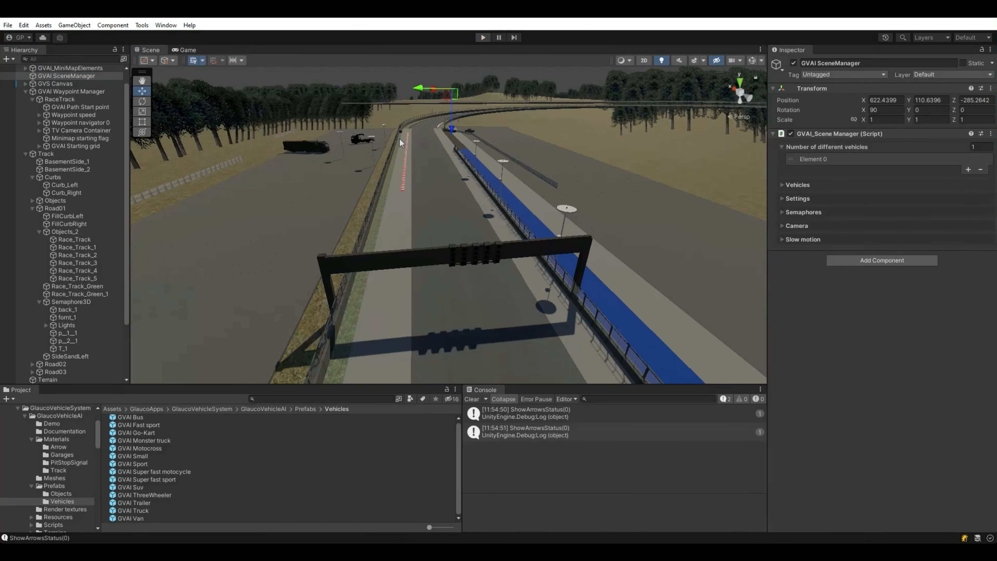
{"action": "left_click", "coordinate": [800, 184]}
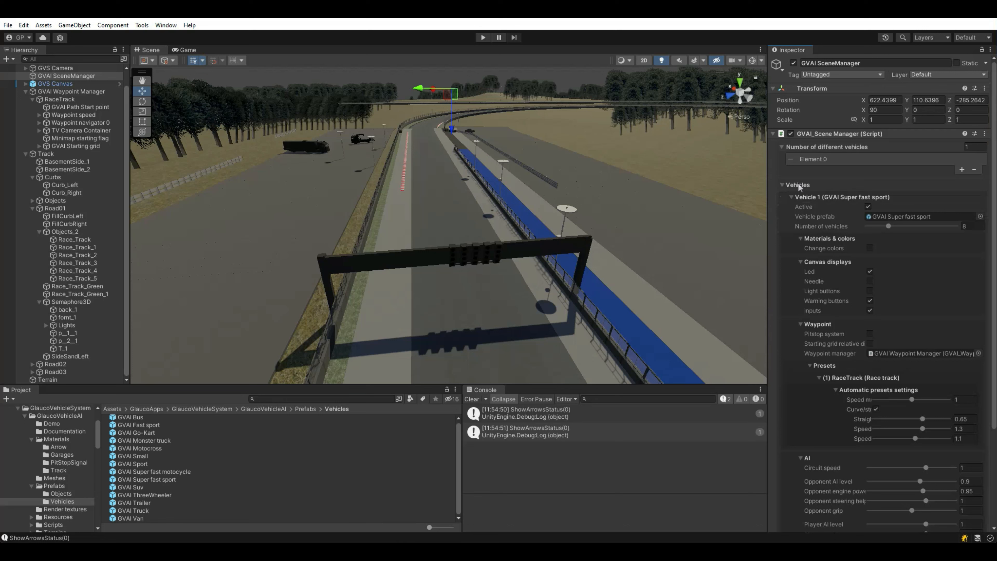
{"action": "left_click", "coordinate": [812, 262]}
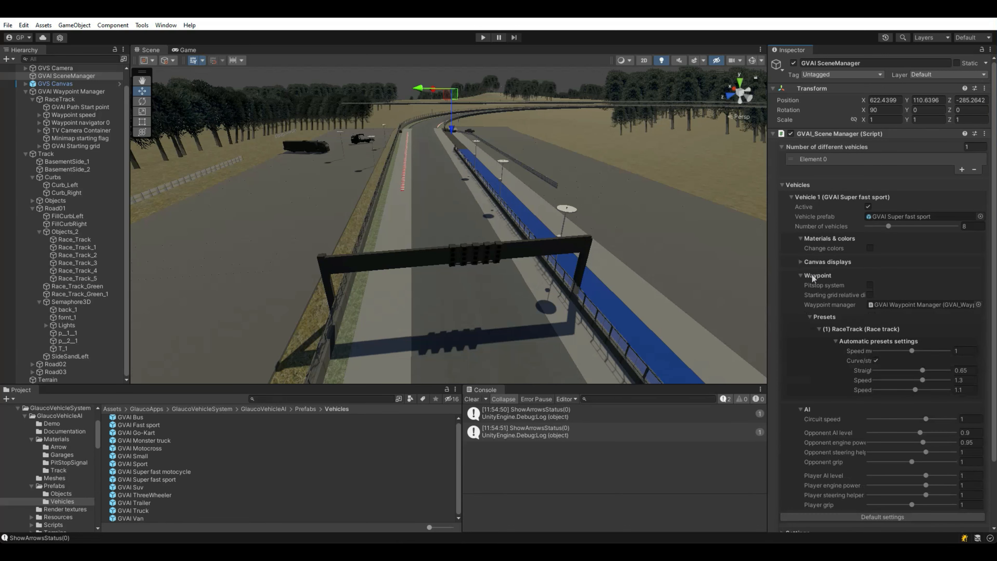
{"action": "left_click", "coordinate": [812, 276]}
{"action": "left_click", "coordinate": [808, 289]}
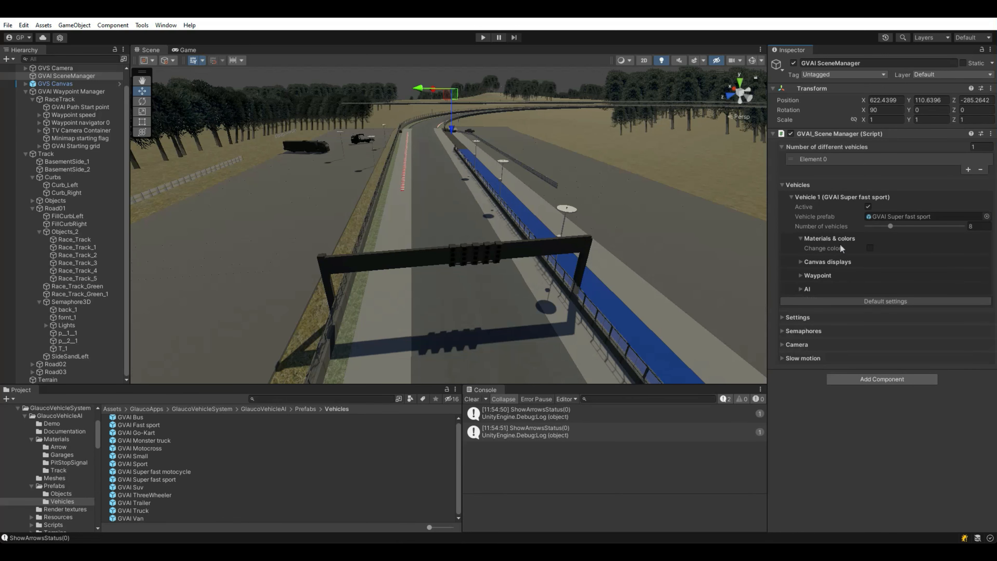
Step: Enable Change colors, expand the Materials list and locate the Super fast sport prefab
{"action": "left_click", "coordinate": [870, 248]}
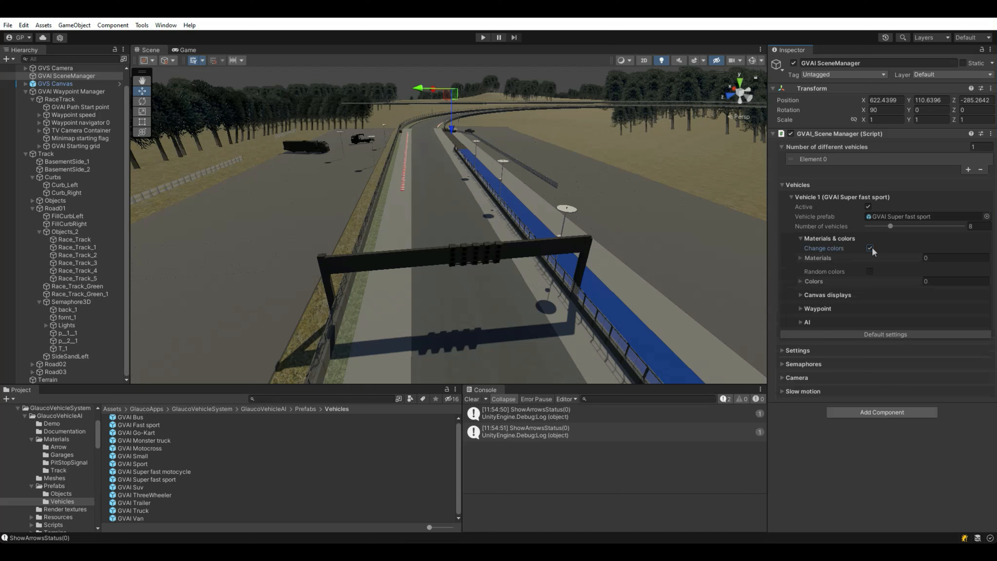
{"action": "left_click", "coordinate": [826, 258]}
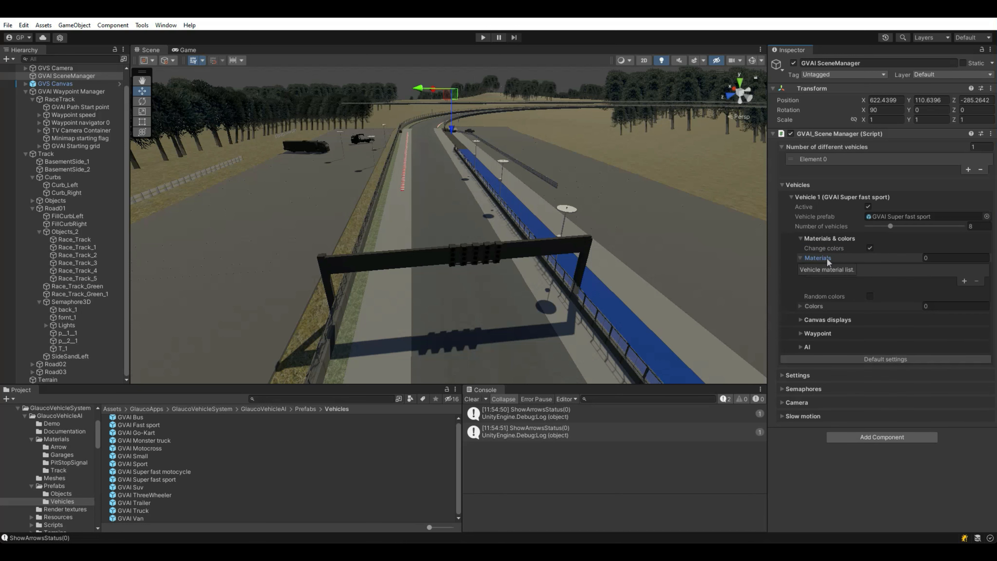
{"action": "left_click", "coordinate": [877, 217]}
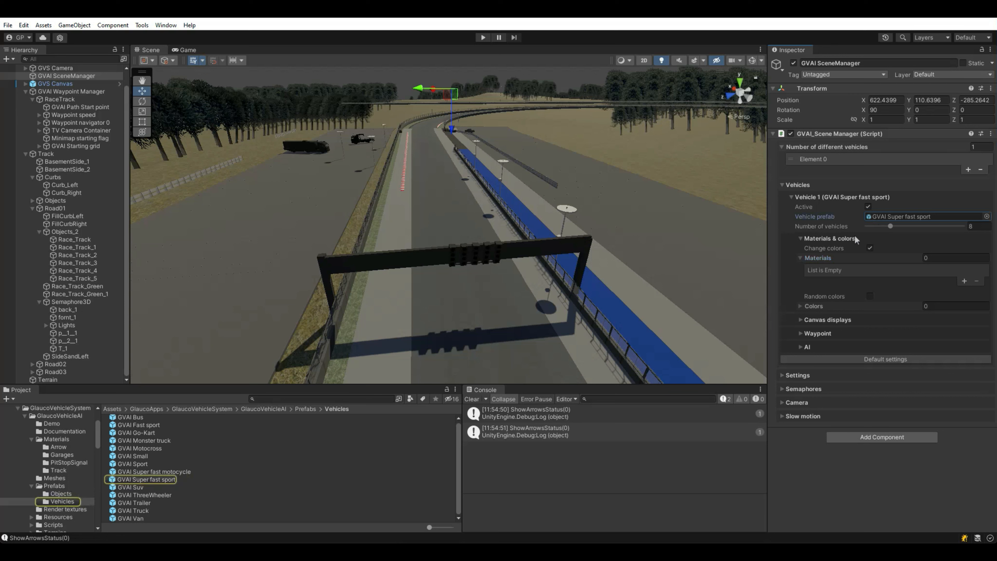
Step: Check in Prefab Mode that the car body uses the Body material, then reselect GVAI SceneManager
{"action": "double_click", "coordinate": [171, 480]}
{"action": "left_click", "coordinate": [449, 150]}
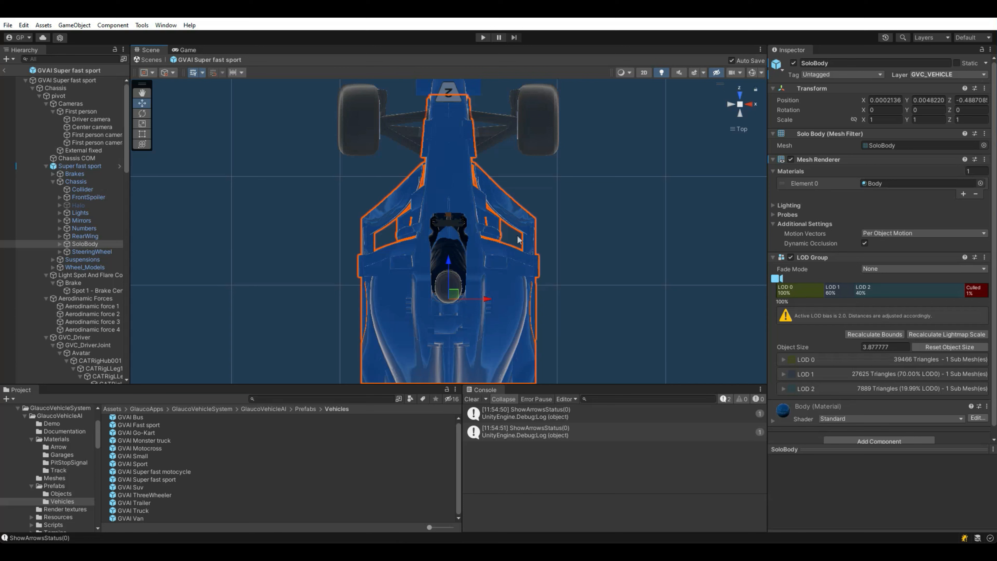
{"action": "left_click", "coordinate": [870, 184]}
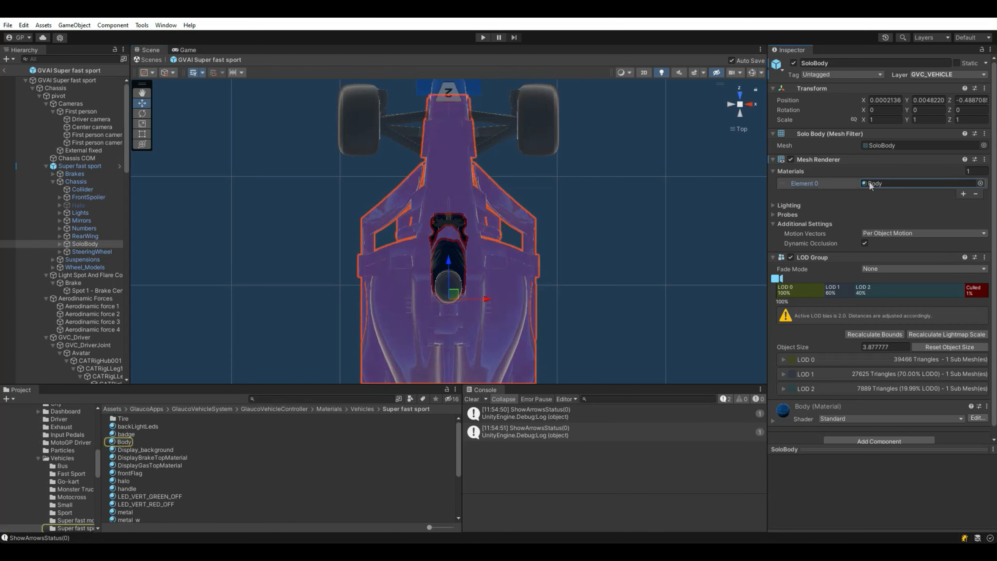
{"action": "left_click", "coordinate": [4, 70]}
{"action": "left_click", "coordinate": [8, 75]}
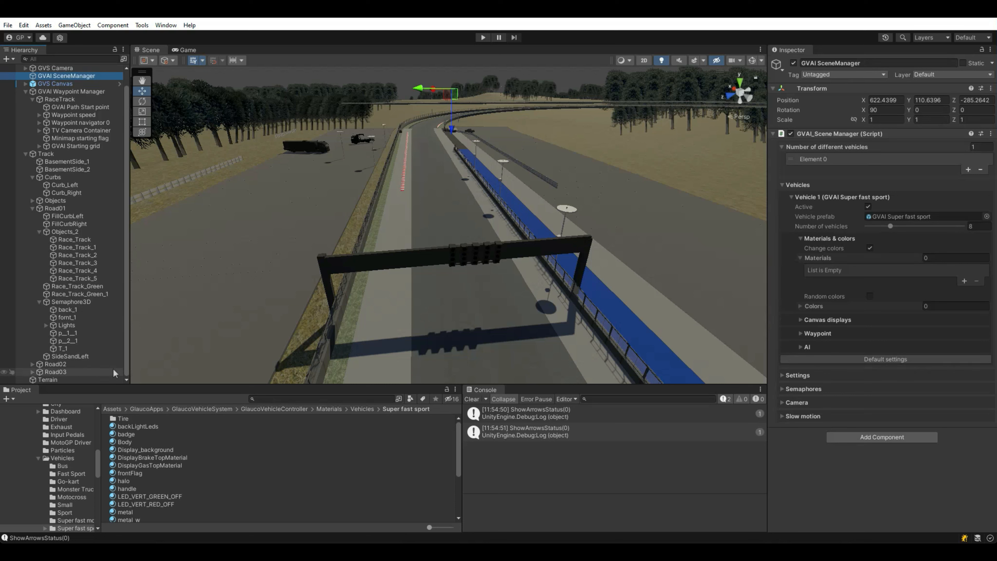
Step: Add the Body and frontFlag materials to the recolourable Materials list
{"action": "left_click_drag", "start_coordinate": [517, 339], "coordinate": [822, 262]}
{"action": "left_click", "coordinate": [882, 270]}
{"action": "left_click_drag", "start_coordinate": [129, 473], "coordinate": [820, 259]}
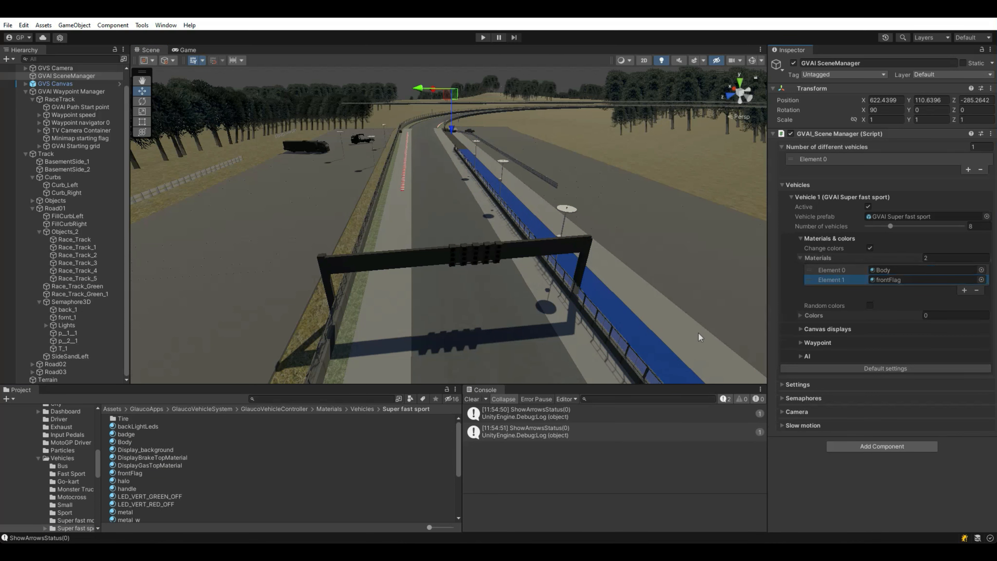
Step: Check the driver's helmet material in the car prefab, then return to the track scene
{"action": "double_click", "coordinate": [878, 216]}
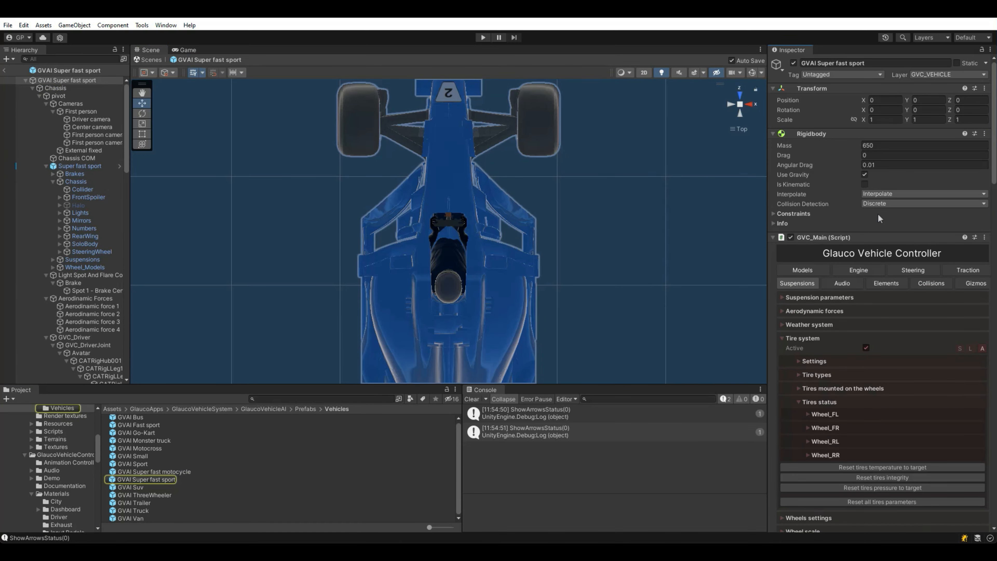
{"action": "left_click", "coordinate": [453, 290]}
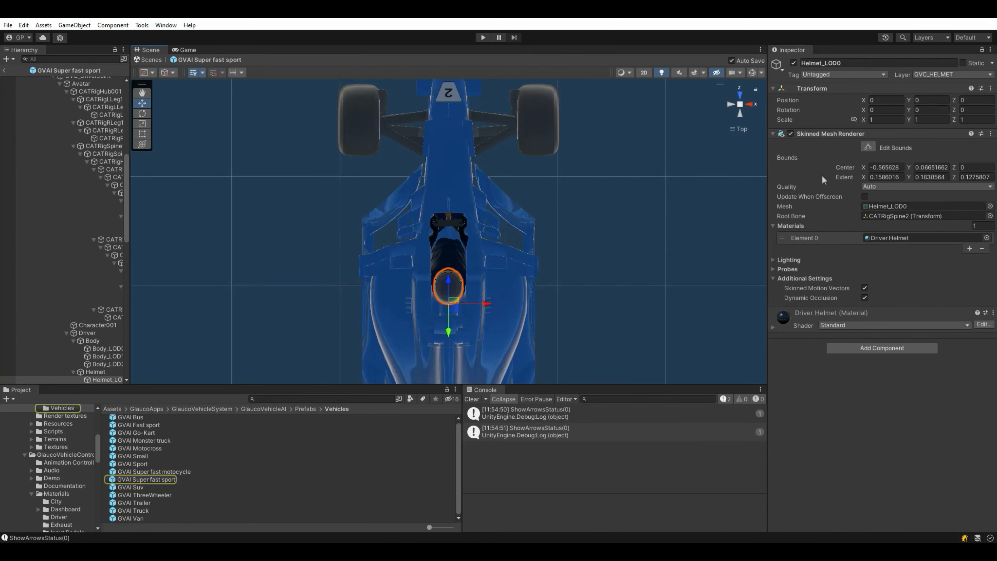
{"action": "left_click", "coordinate": [876, 237]}
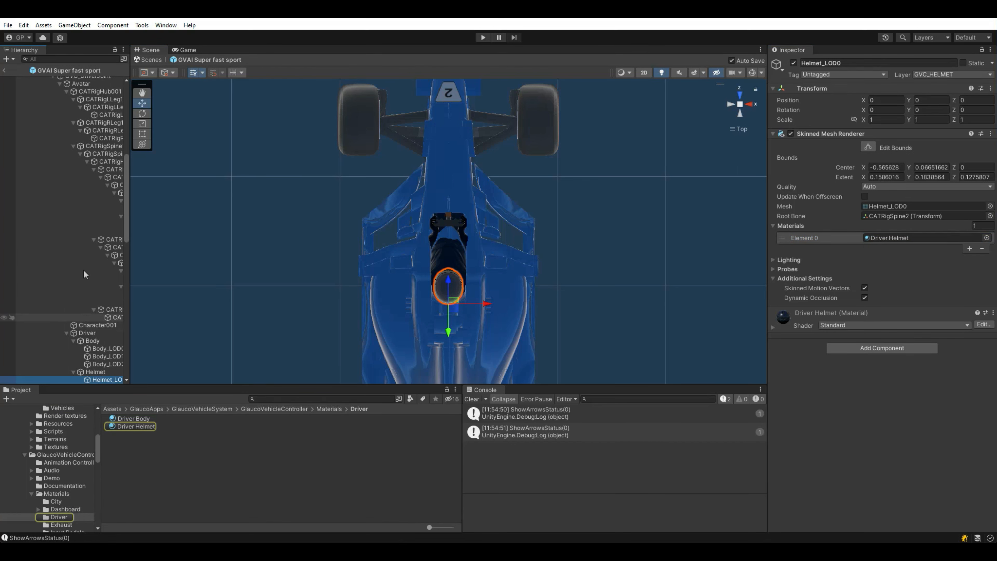
{"action": "left_click", "coordinate": [3, 70]}
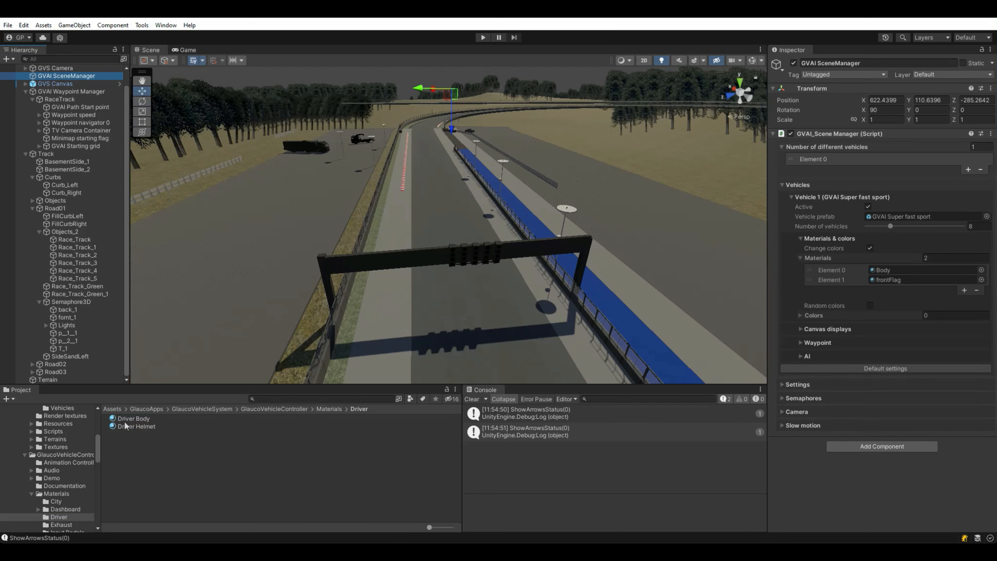
Step: Add the Driver Body, Driver Helmet and halo materials to the list
{"action": "left_click_drag", "start_coordinate": [128, 419], "coordinate": [880, 259]}
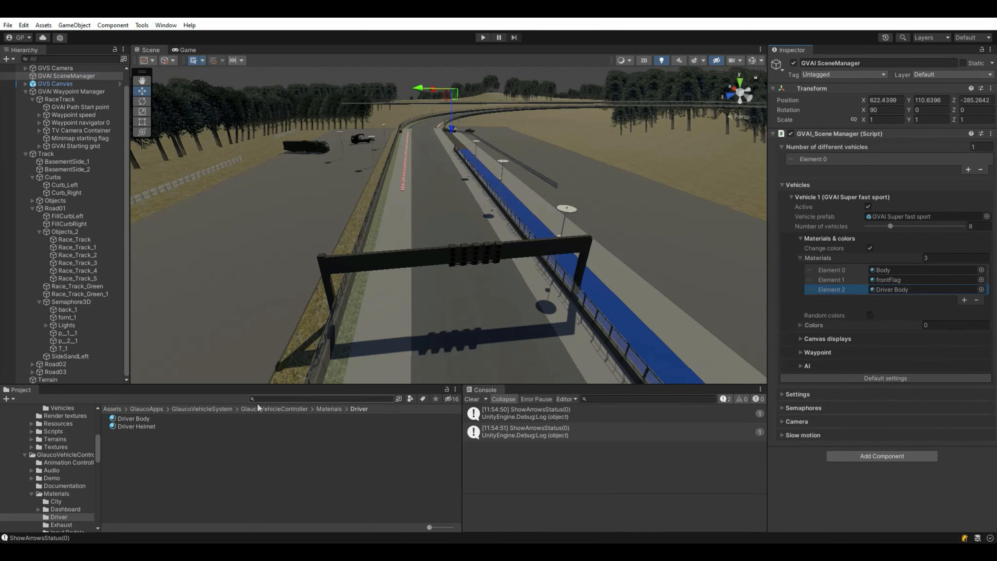
{"action": "left_click_drag", "start_coordinate": [153, 427], "coordinate": [867, 259]}
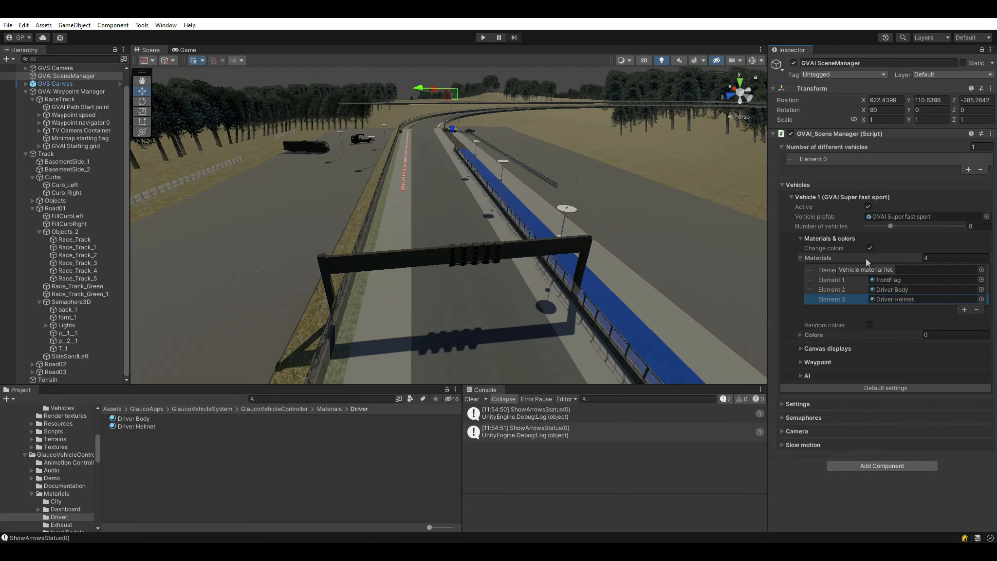
{"action": "left_click", "coordinate": [891, 280]}
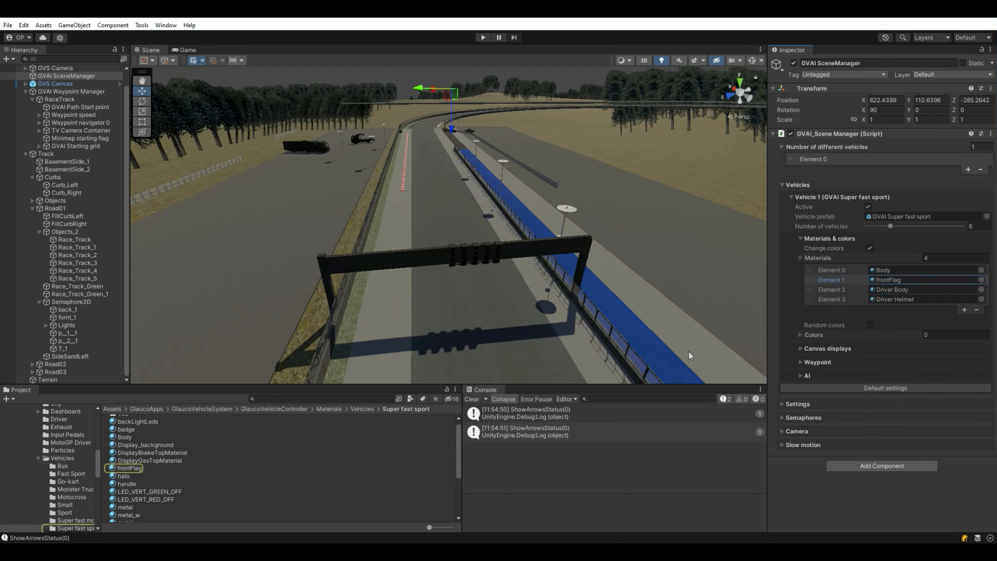
{"action": "left_click_drag", "start_coordinate": [131, 481], "coordinate": [840, 258]}
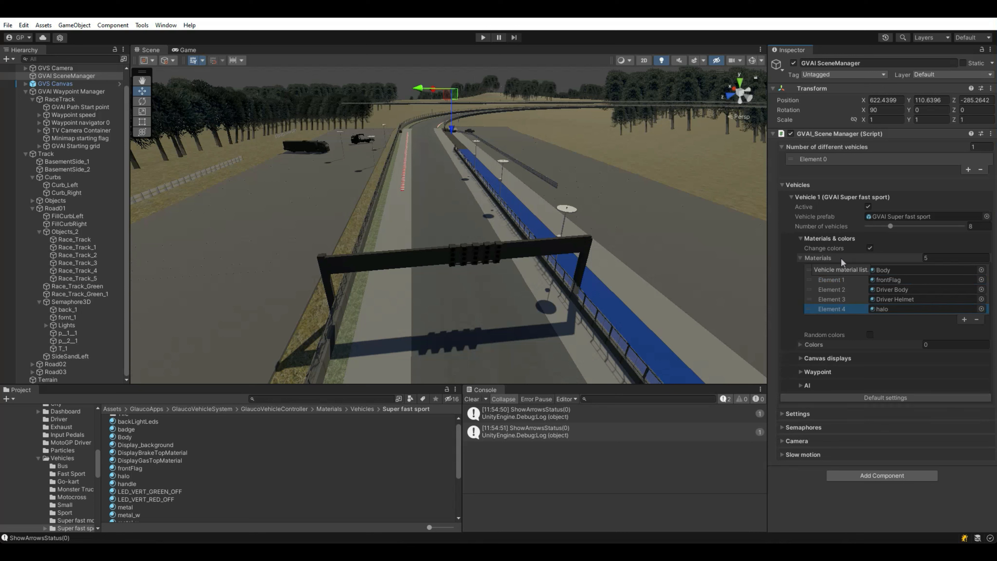
Step: Expand Colors and add four colour entries
{"action": "left_click", "coordinate": [814, 344]}
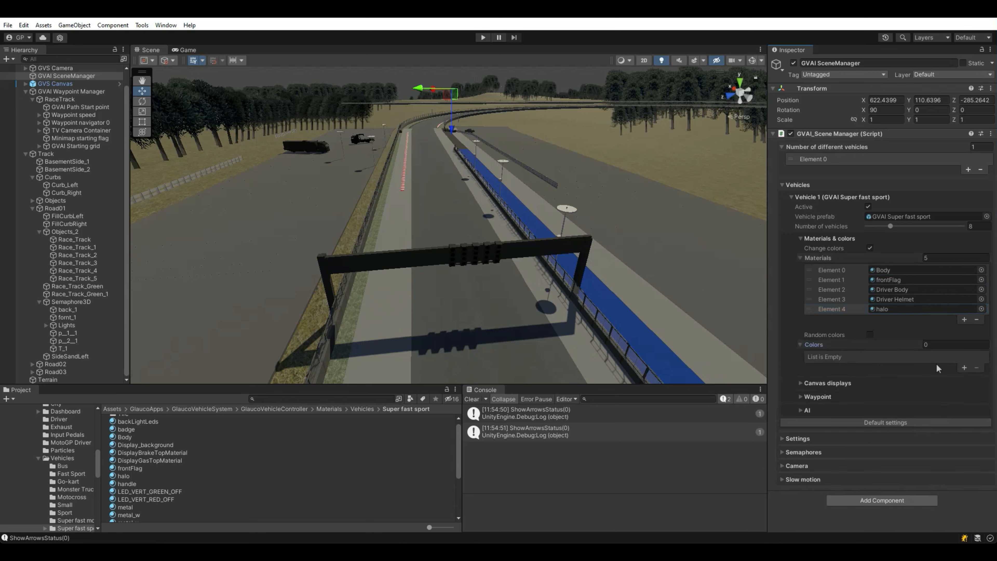
{"action": "left_click", "coordinate": [964, 367]}
{"action": "left_click", "coordinate": [964, 378]}
{"action": "left_click", "coordinate": [969, 357]}
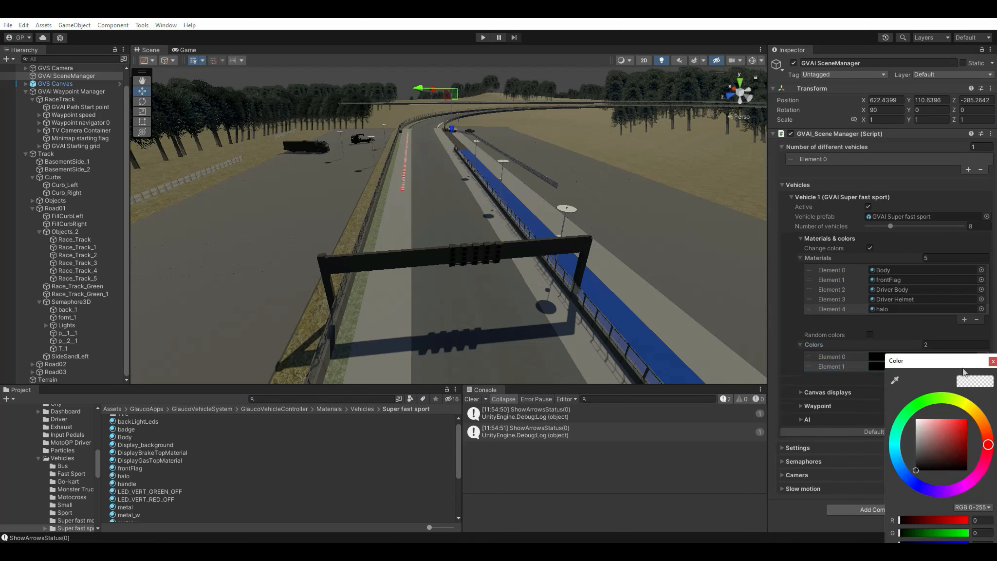
{"action": "left_click", "coordinate": [992, 361]}
{"action": "left_click", "coordinate": [963, 377]}
{"action": "left_click", "coordinate": [964, 386]}
Step: Set the first colour to red and the second to bright blue
{"action": "left_click", "coordinate": [903, 357]}
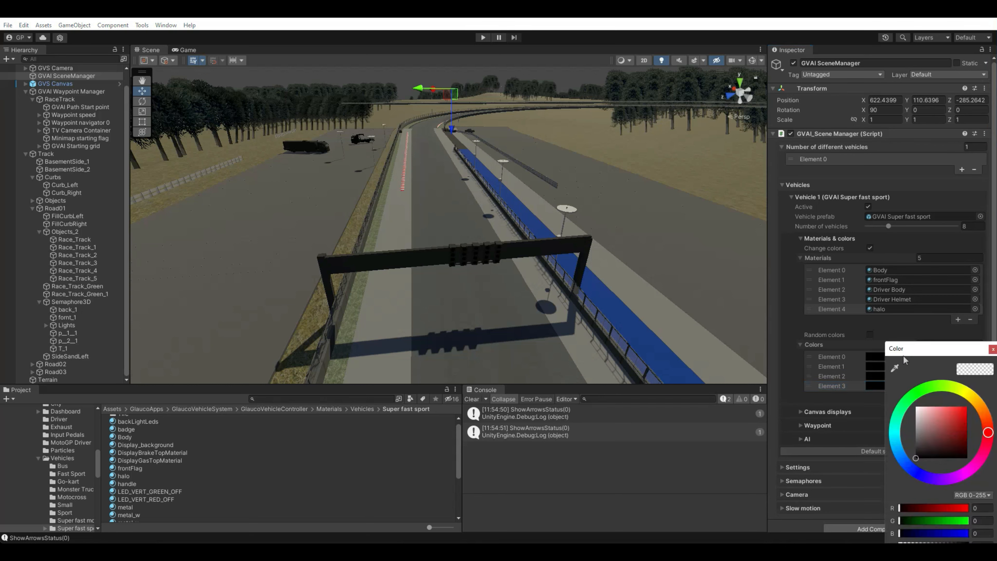
{"action": "left_click_drag", "start_coordinate": [948, 412], "coordinate": [968, 430]}
{"action": "left_click", "coordinate": [992, 349]}
{"action": "left_click", "coordinate": [952, 369]}
{"action": "left_click", "coordinate": [912, 480]}
{"action": "left_click", "coordinate": [993, 361]}
Step: Set the third colour to grey and the fourth to dark magenta, then enter Play mode
{"action": "left_click", "coordinate": [945, 376]}
{"action": "left_click", "coordinate": [917, 454]}
{"action": "left_click", "coordinate": [993, 370]}
{"action": "left_click", "coordinate": [943, 387]}
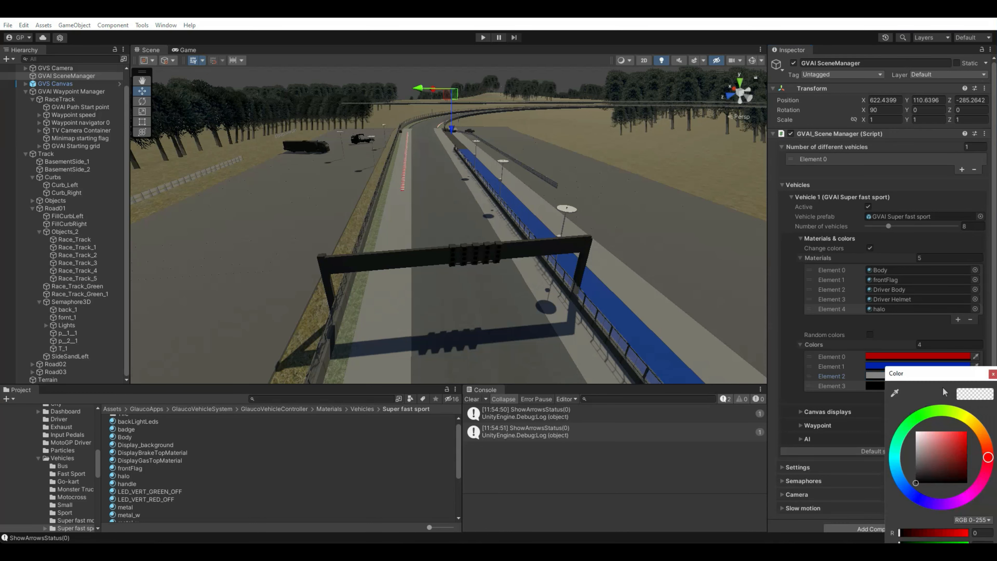
{"action": "left_click", "coordinate": [971, 491]}
{"action": "left_click", "coordinate": [963, 443]}
{"action": "left_click", "coordinate": [965, 461]}
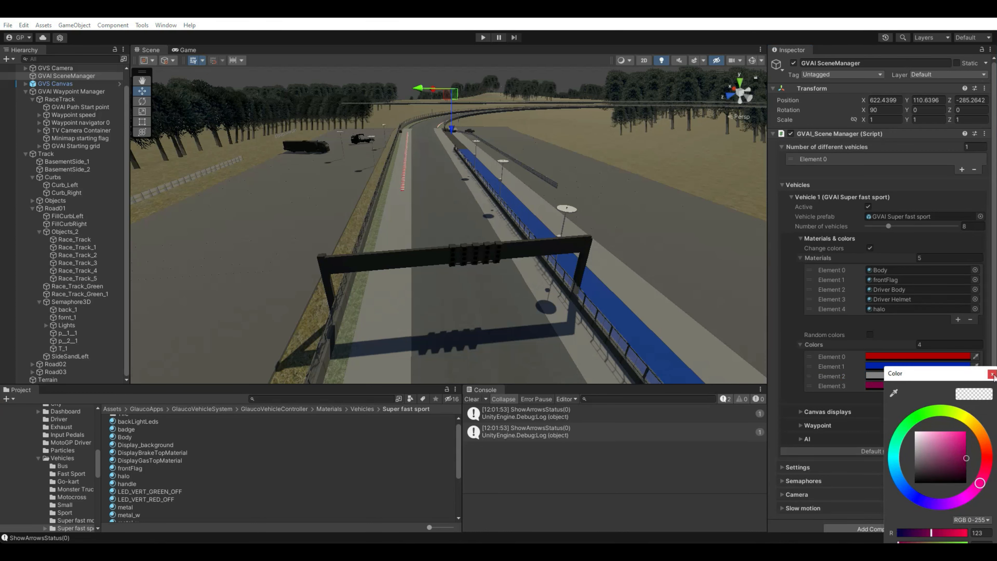
{"action": "left_click", "coordinate": [993, 373]}
{"action": "left_click", "coordinate": [483, 38]}
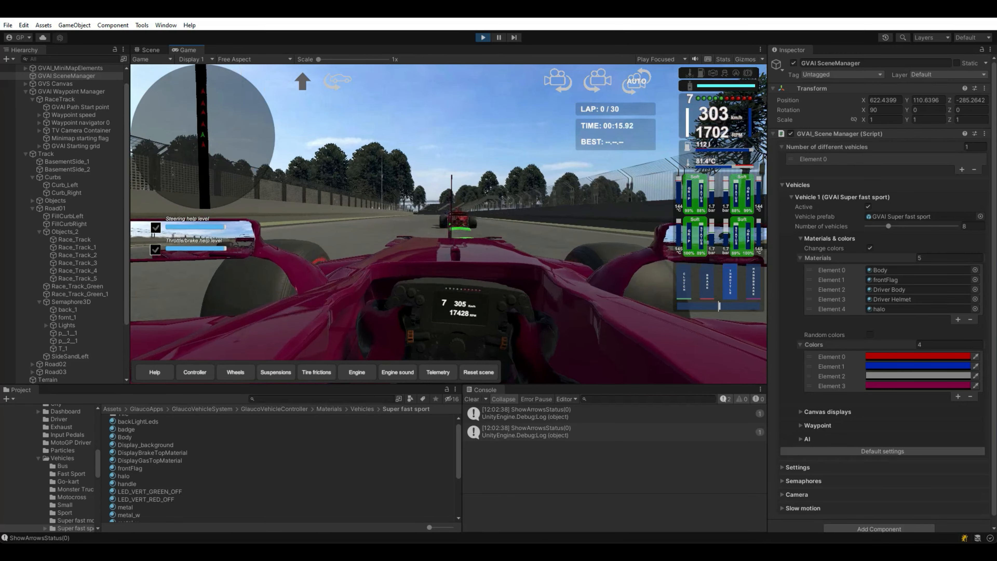
Step: Toggle the green and yellow track guide arrows, then cycle between chase and overhead cameras
{"action": "left_click", "coordinate": [331, 81]}
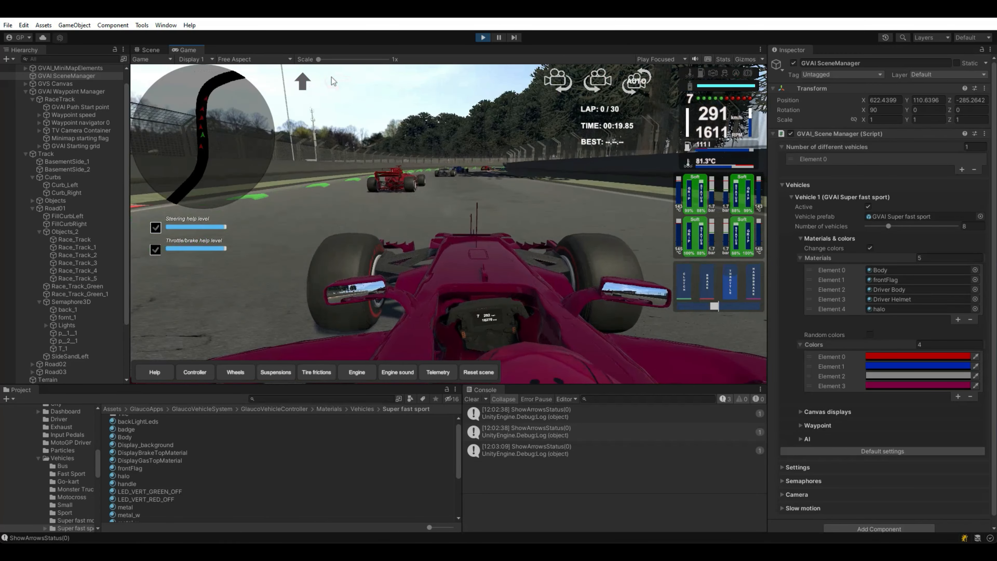
{"action": "left_click", "coordinate": [331, 81]}
{"action": "left_click", "coordinate": [331, 81]}
{"action": "left_click", "coordinate": [332, 81]}
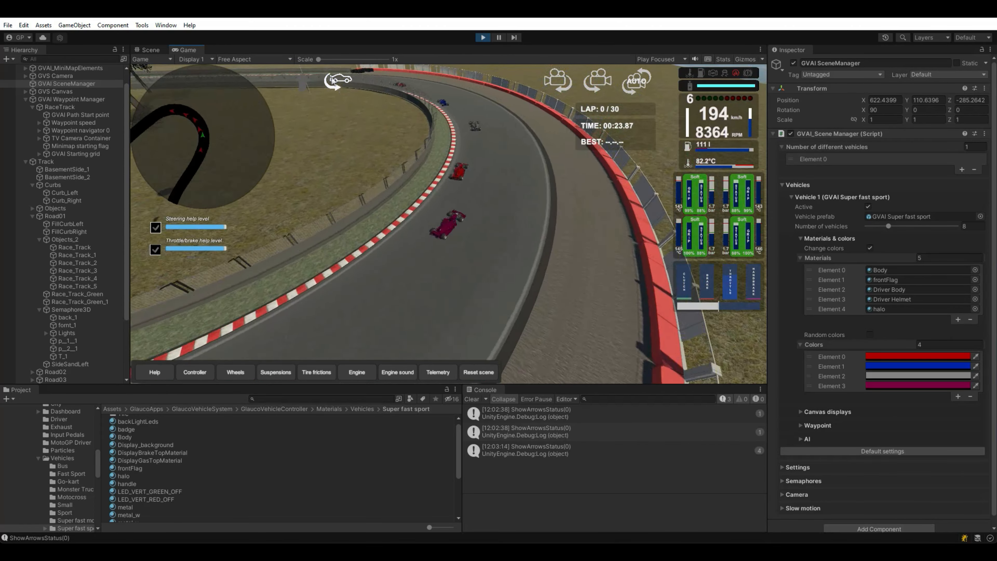
{"action": "left_click", "coordinate": [332, 81]}
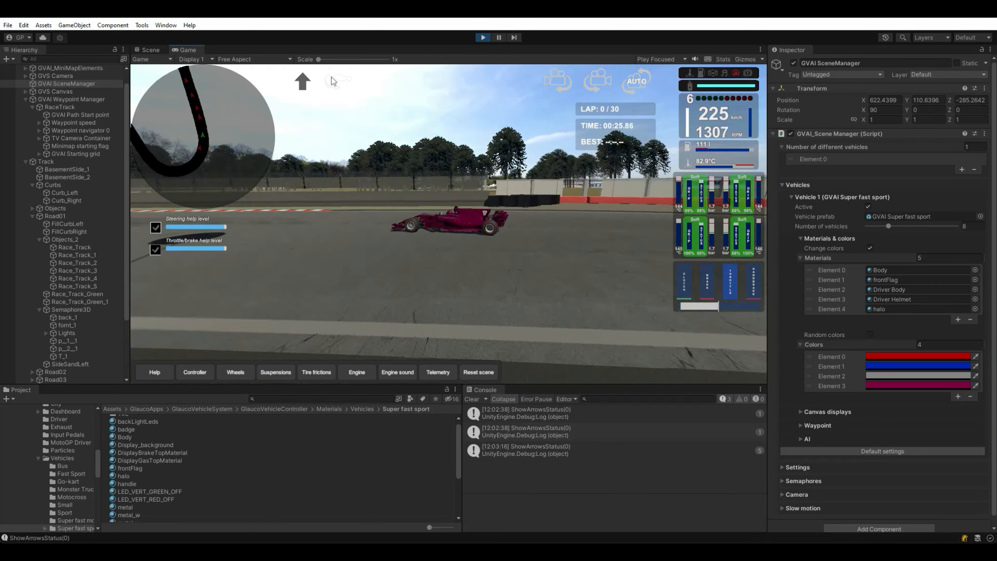
{"action": "left_click", "coordinate": [331, 81]}
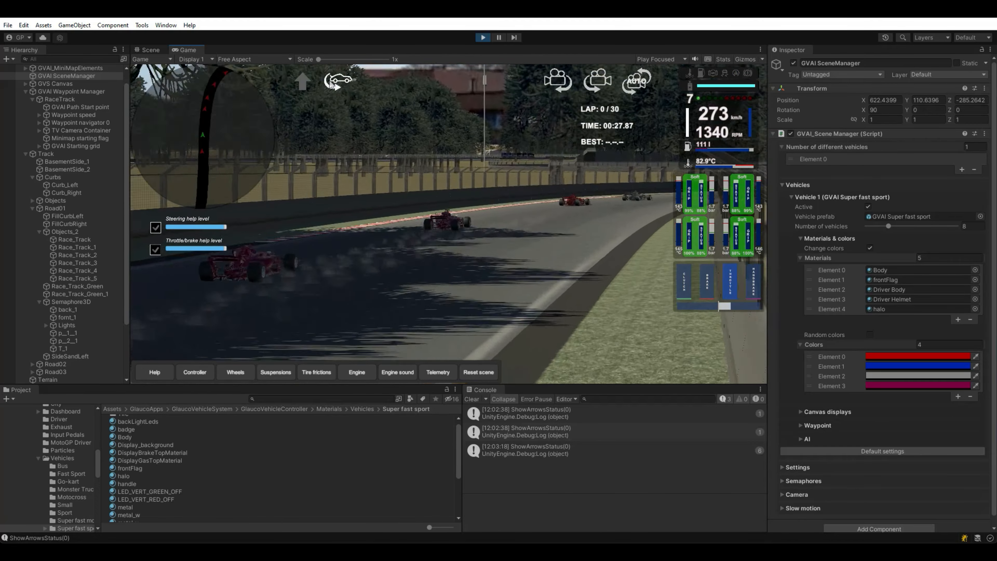